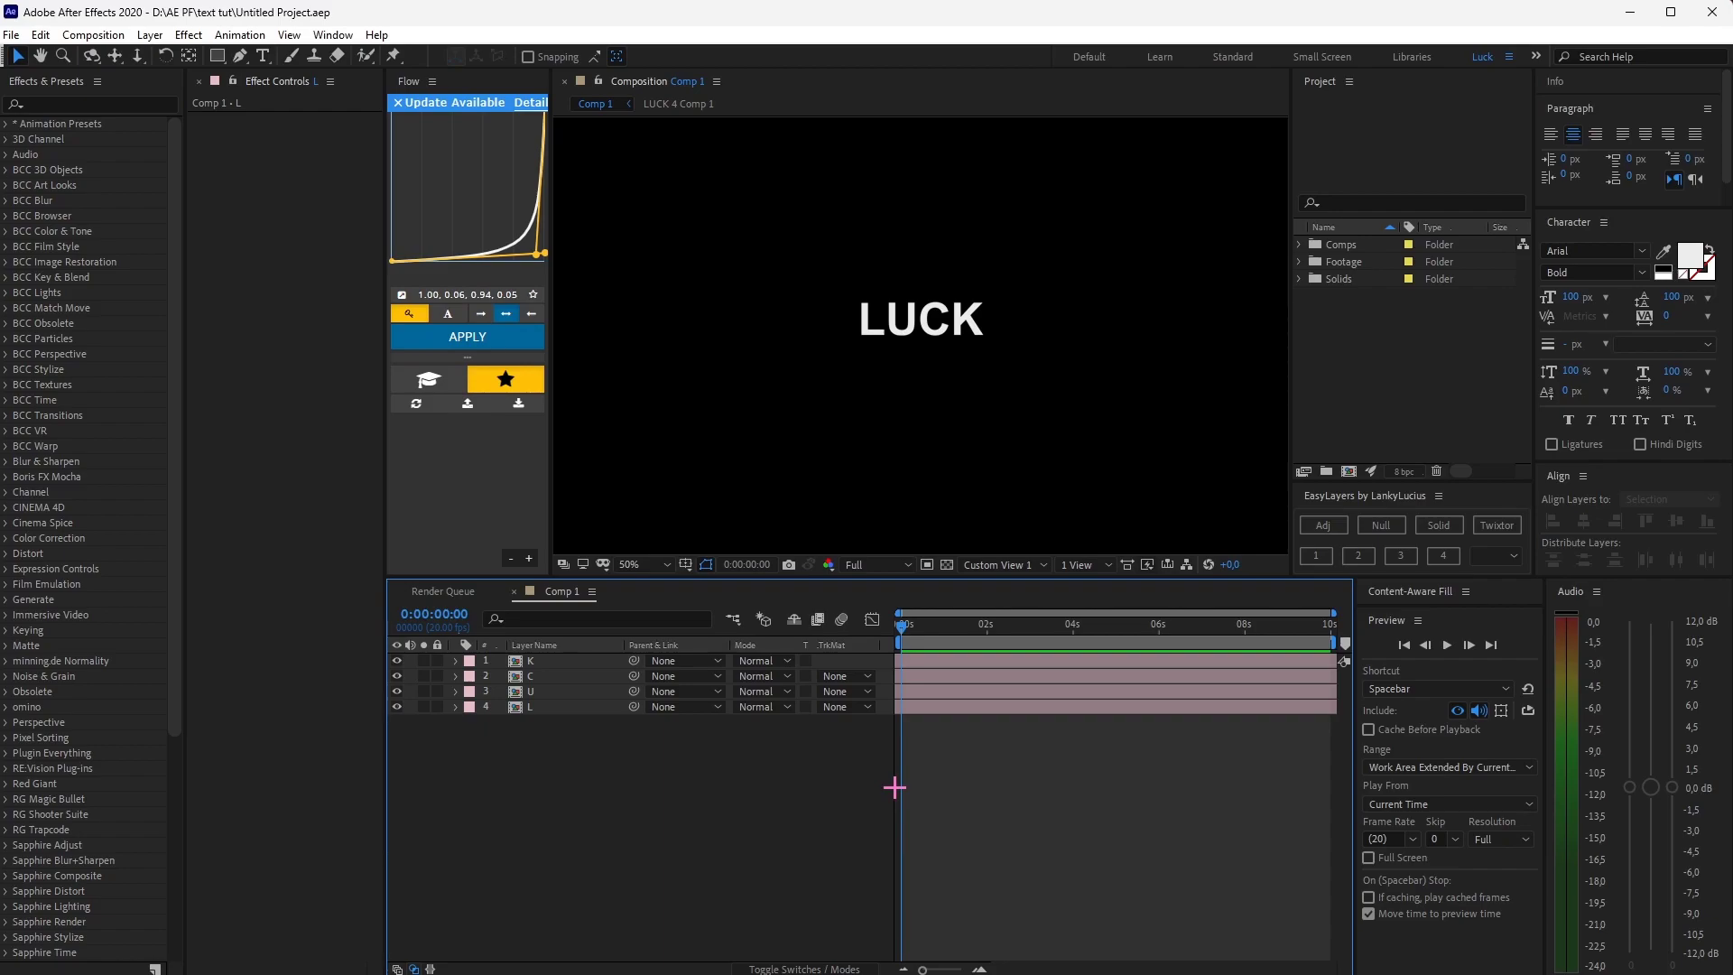
- Show layer switches, zoom the timeline to the first two seconds, and scrub the LUCK text
key(F4)
key(equal)
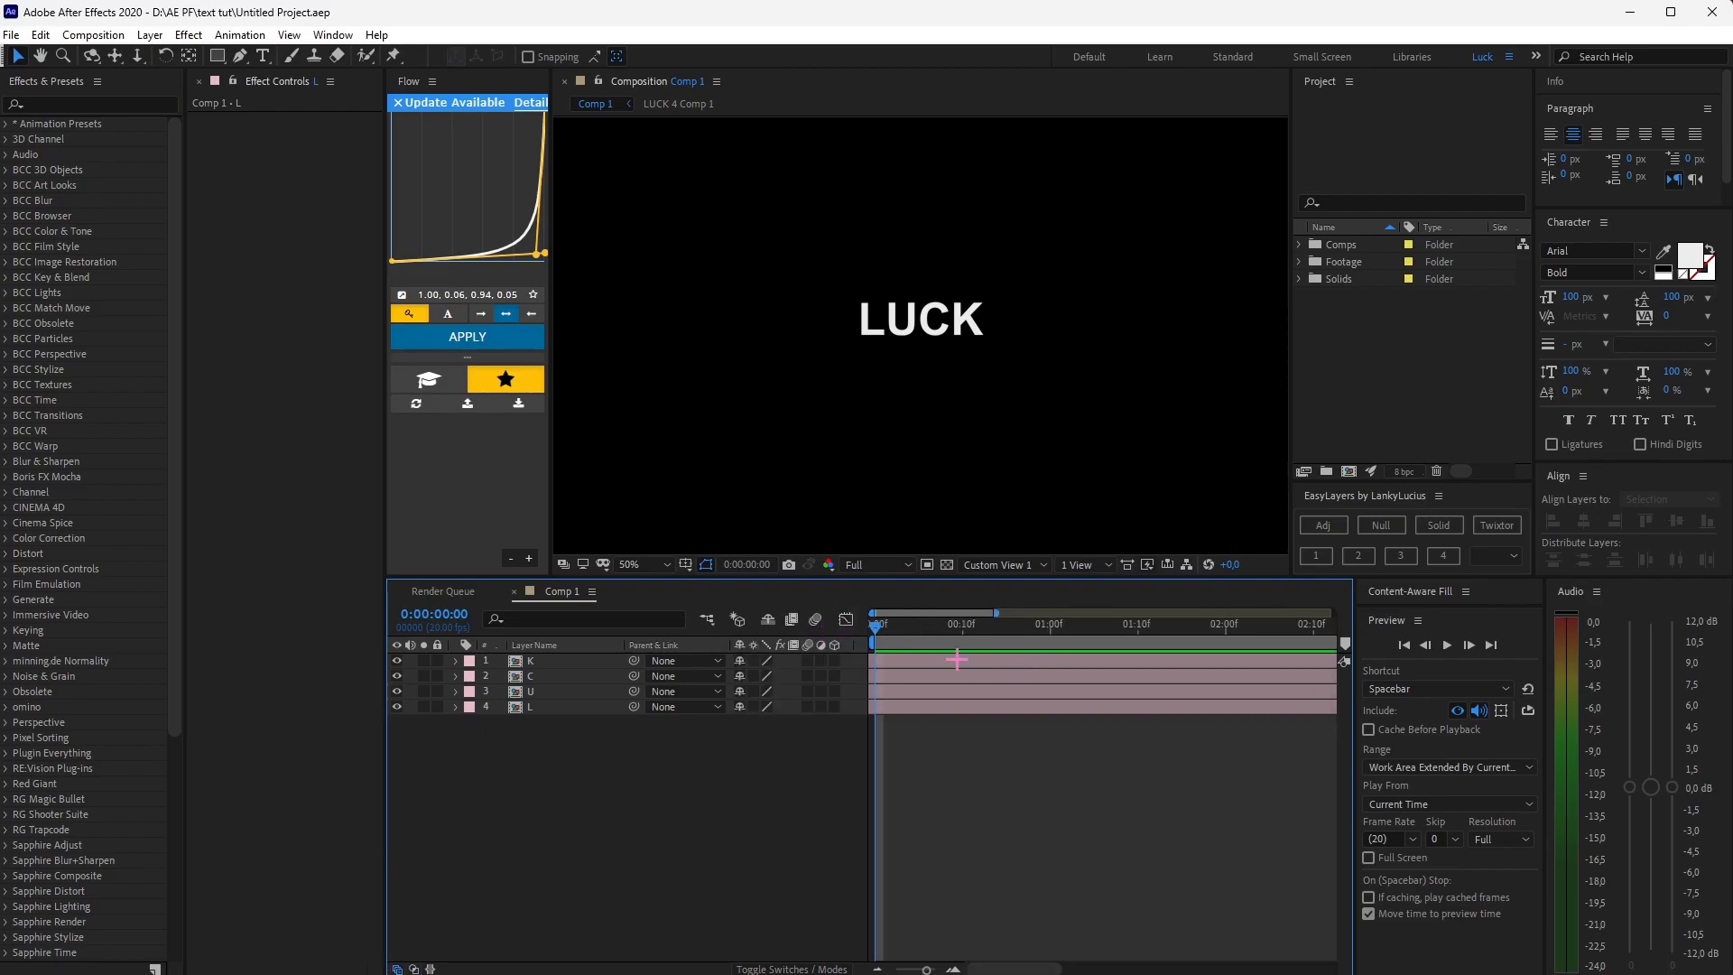
drag(902, 636, 878, 638)
- Add Position keyframes to all four letters and move them out to two seconds
key(p)
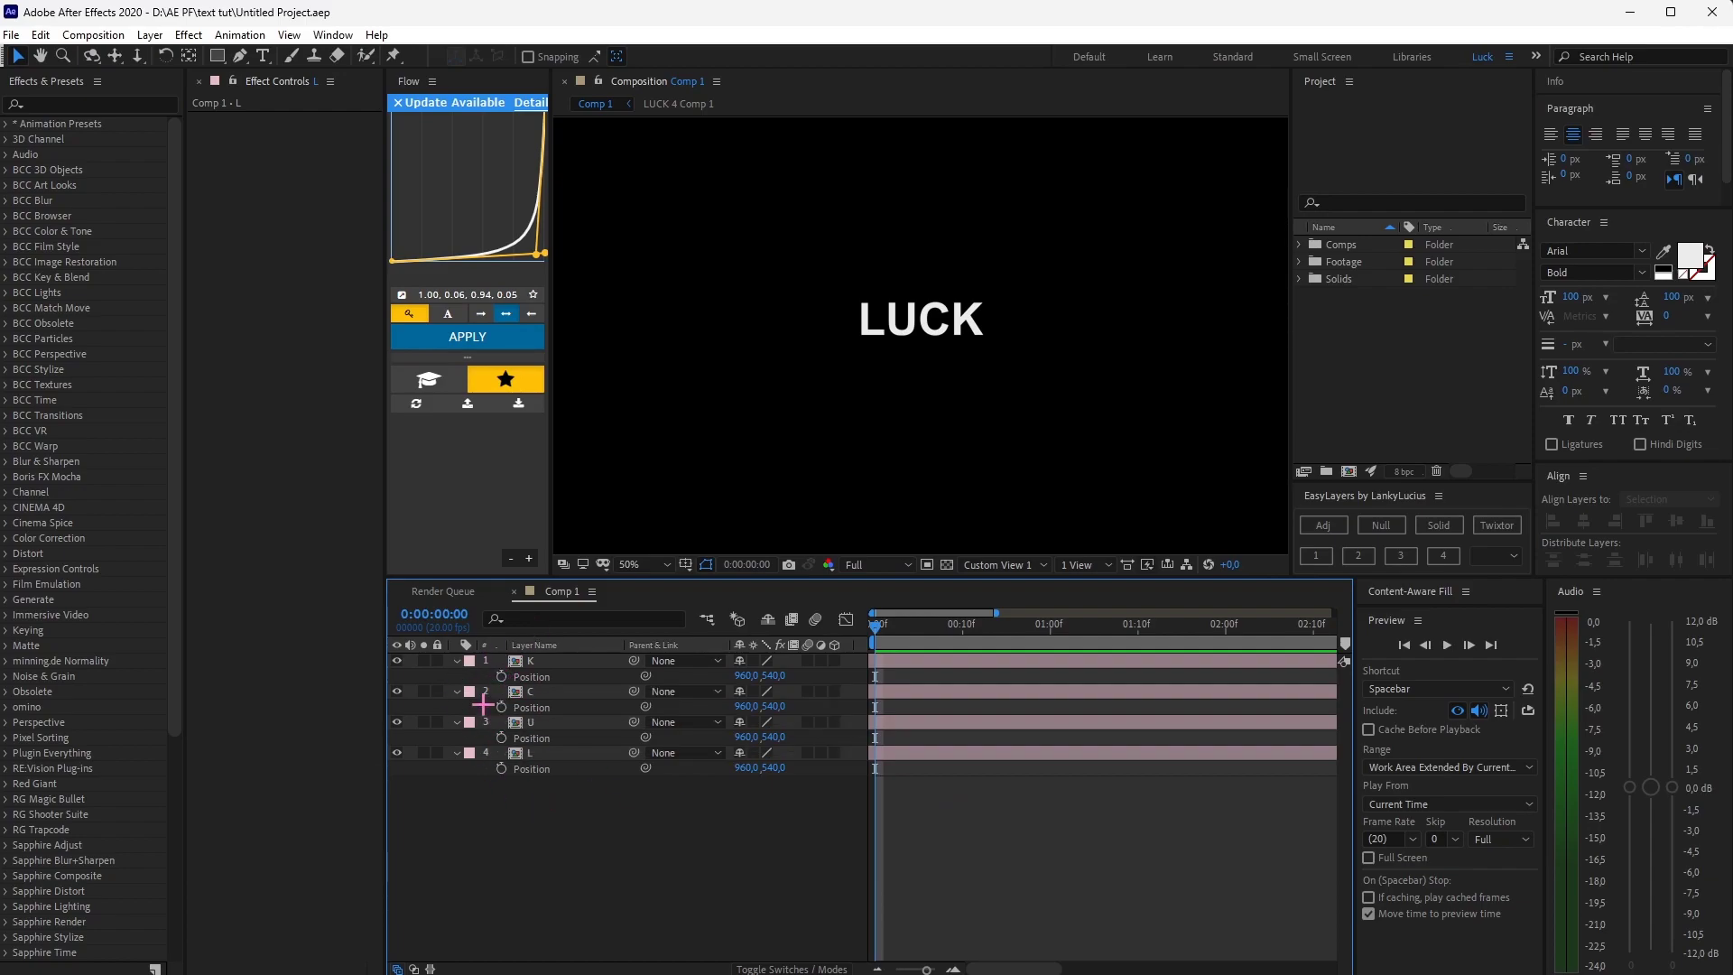
click(499, 676)
key(ctrl+a)
key(alt+shift+p)
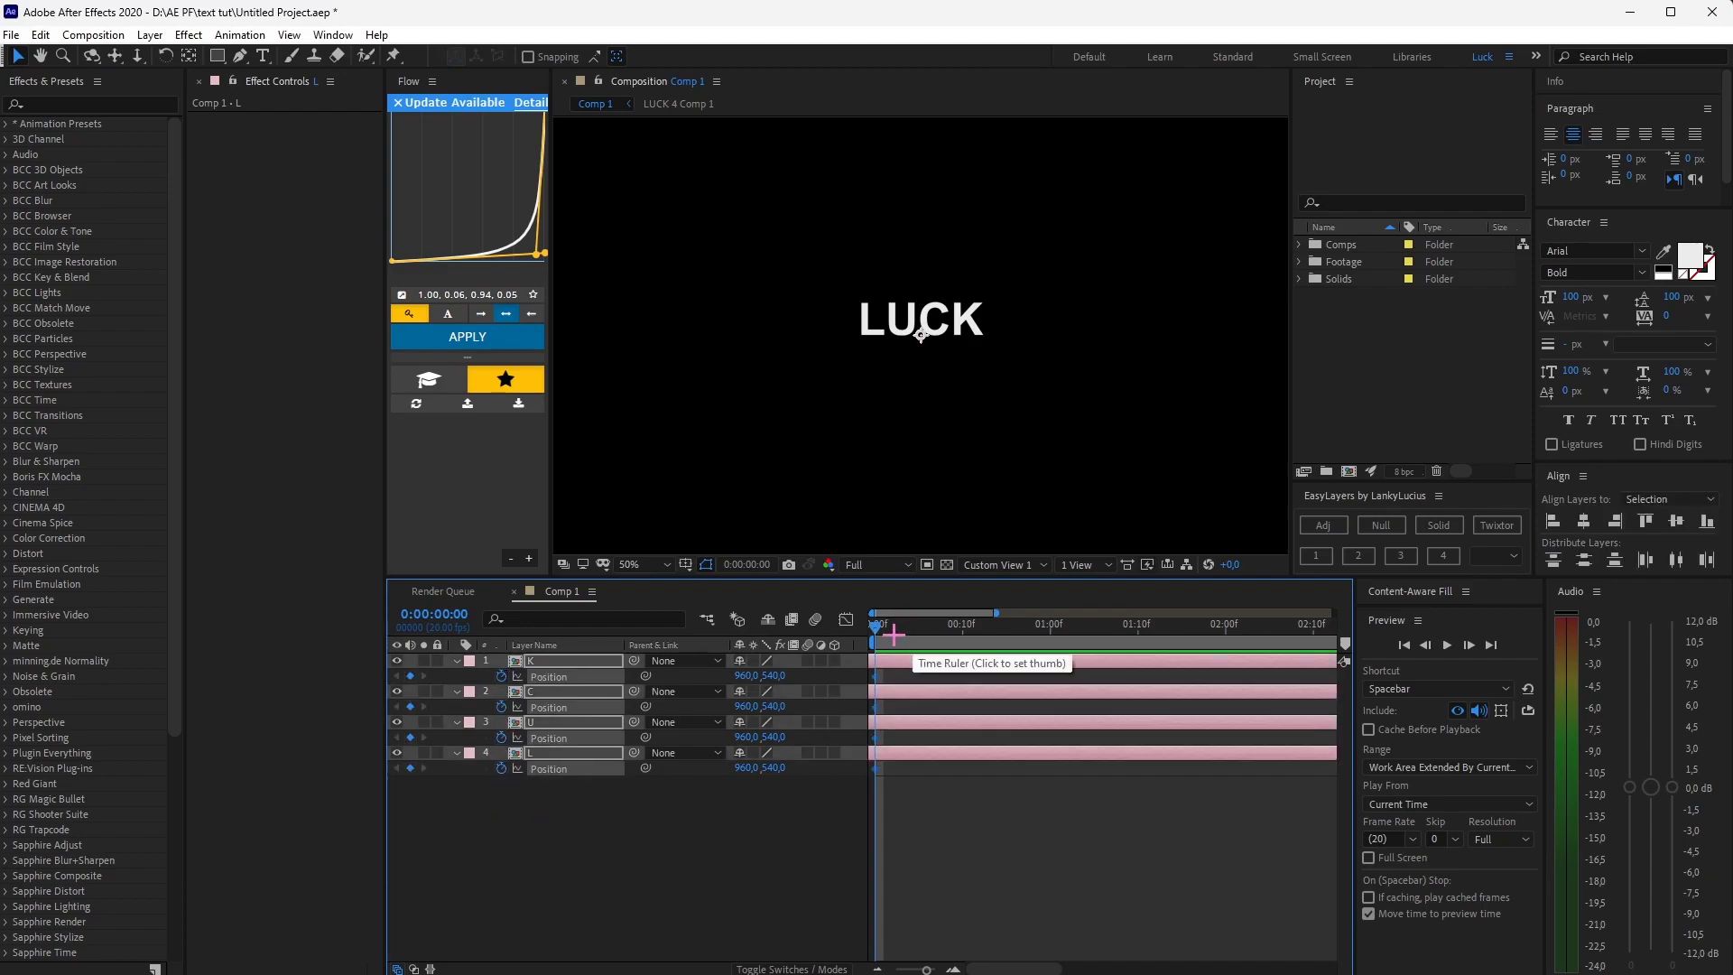
drag(878, 675, 1050, 682)
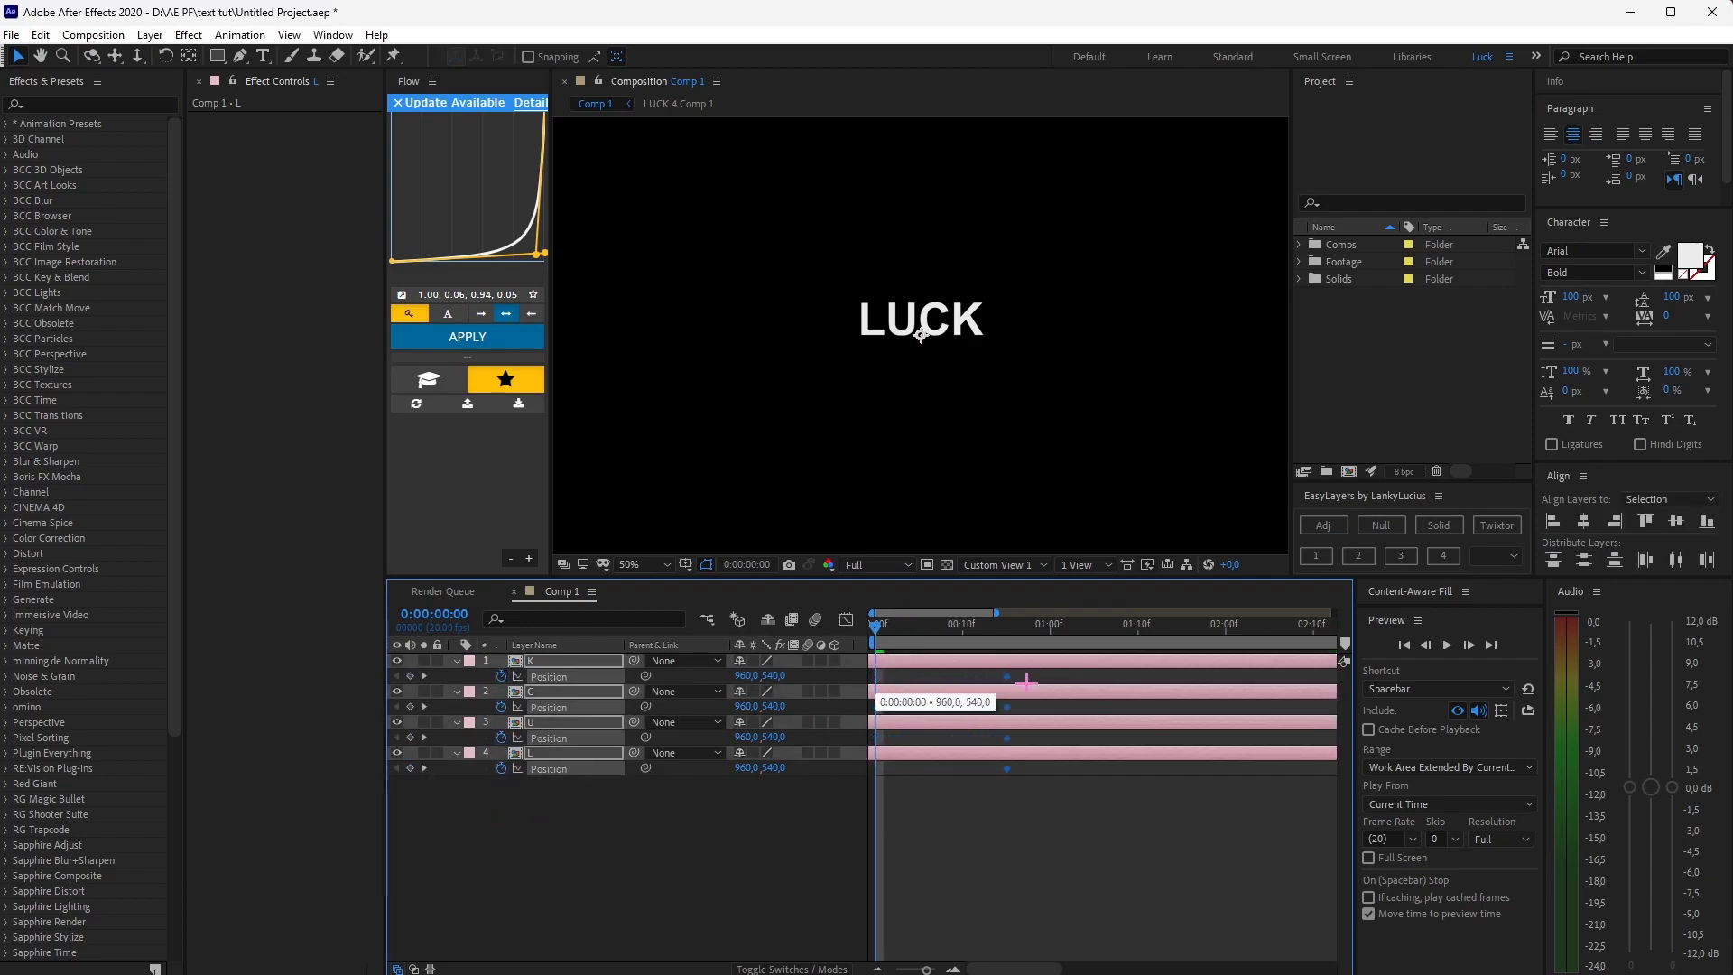
key(minus)
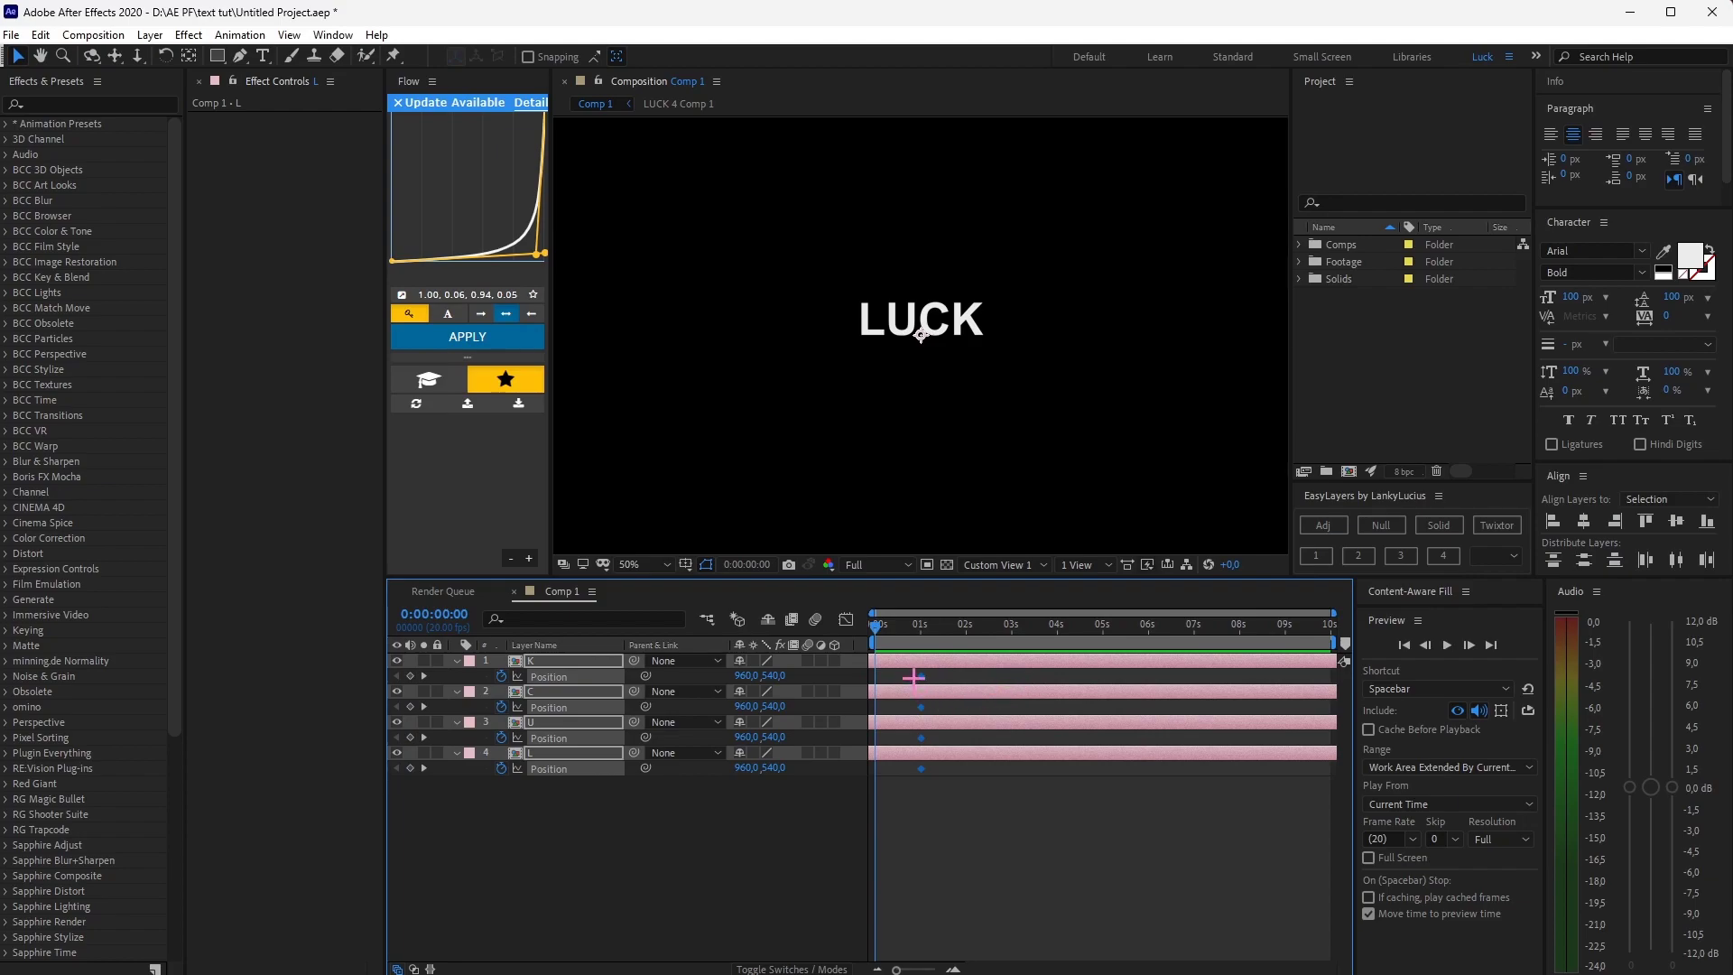
drag(914, 676, 970, 675)
- Add starting Position keyframes at 0:00 and end the work area just past two seconds
click(411, 674)
click(995, 830)
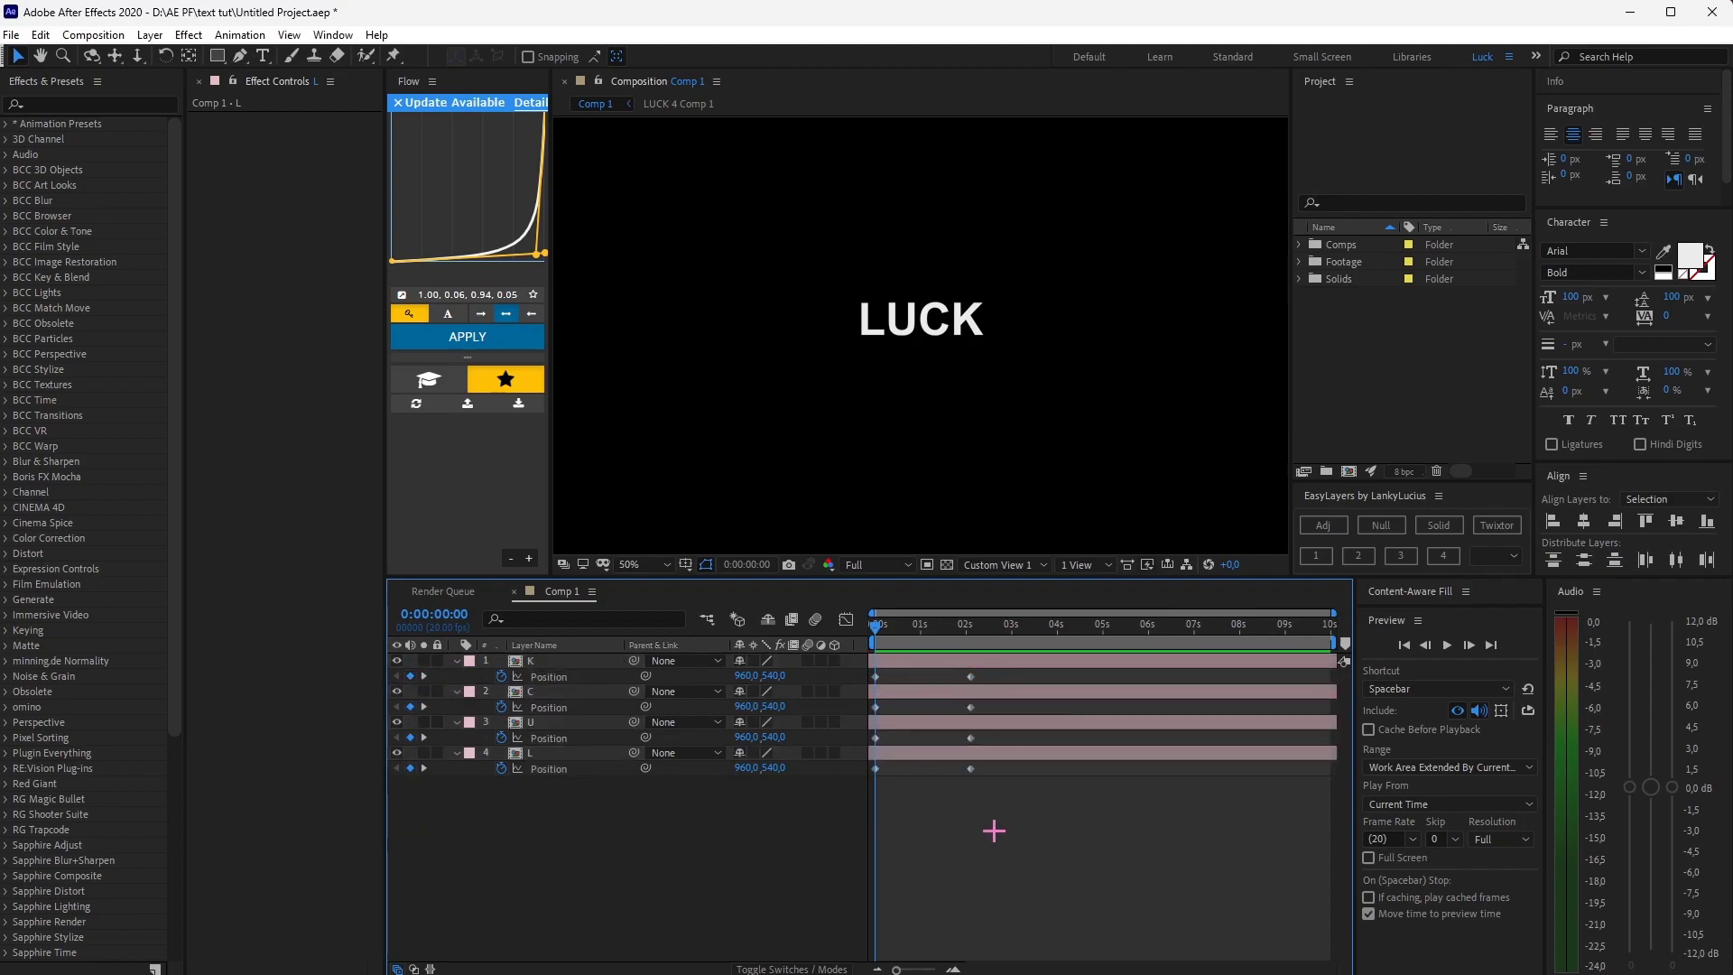
key(equal)
drag(1066, 624, 1094, 626)
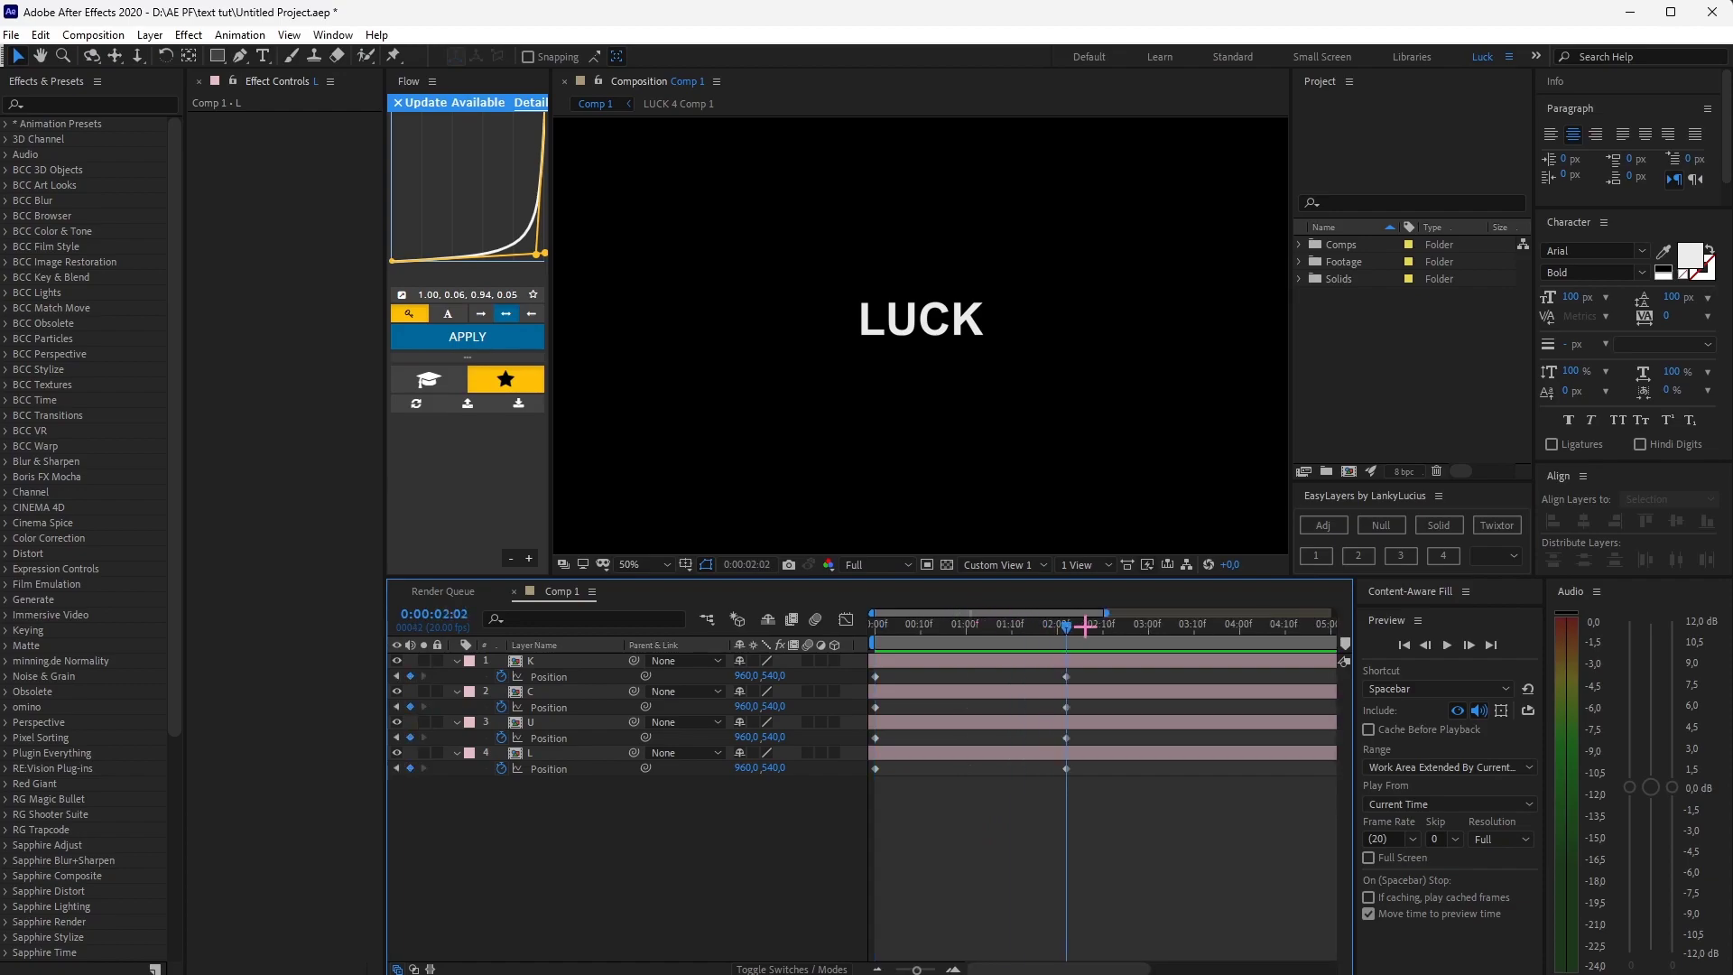
key(n)
key(Home)
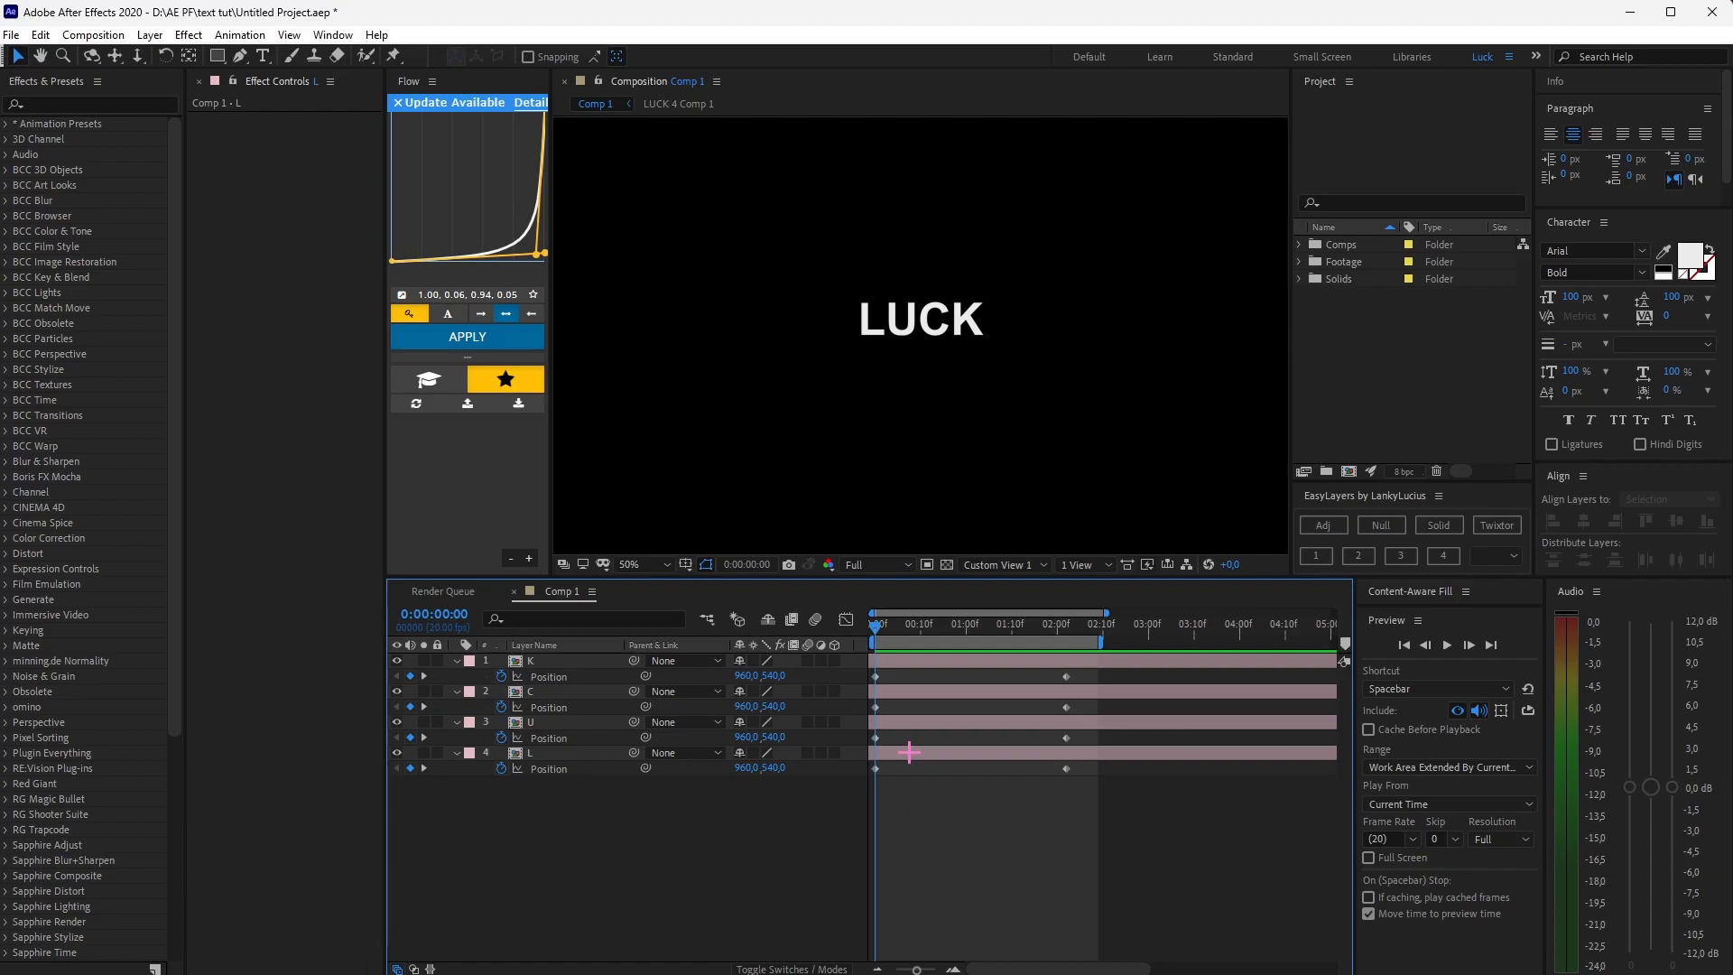
- Move L to the lower left and U to the upper left at 0:00
click(897, 756)
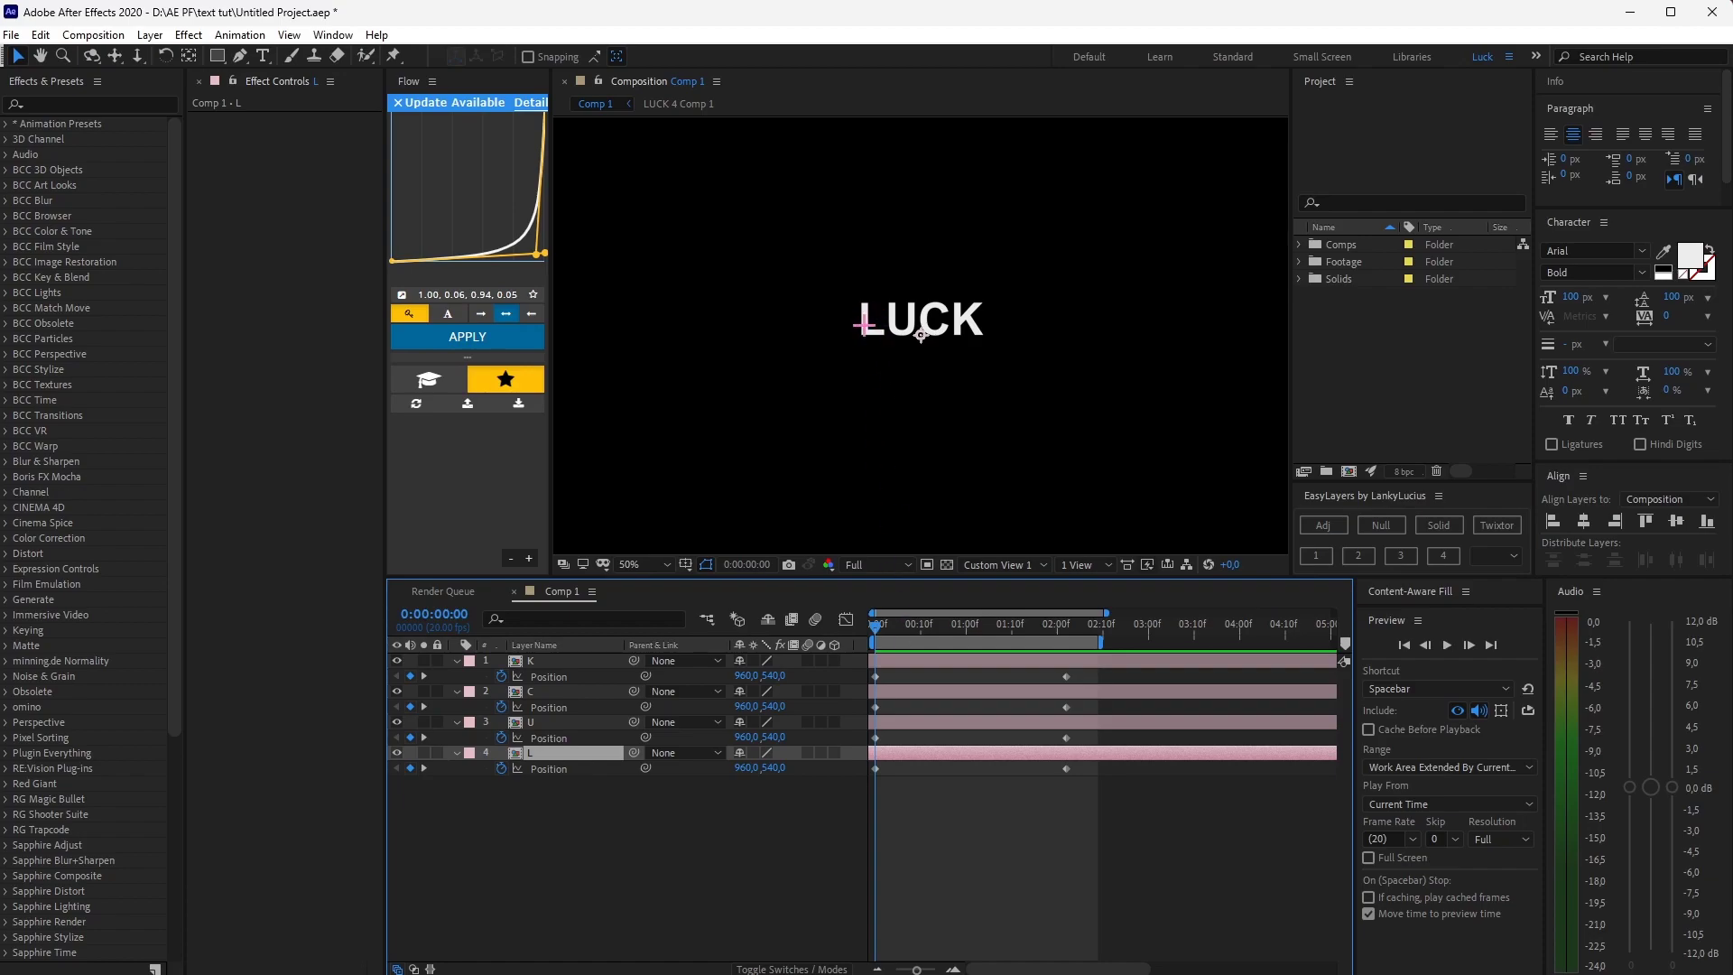
click(899, 768)
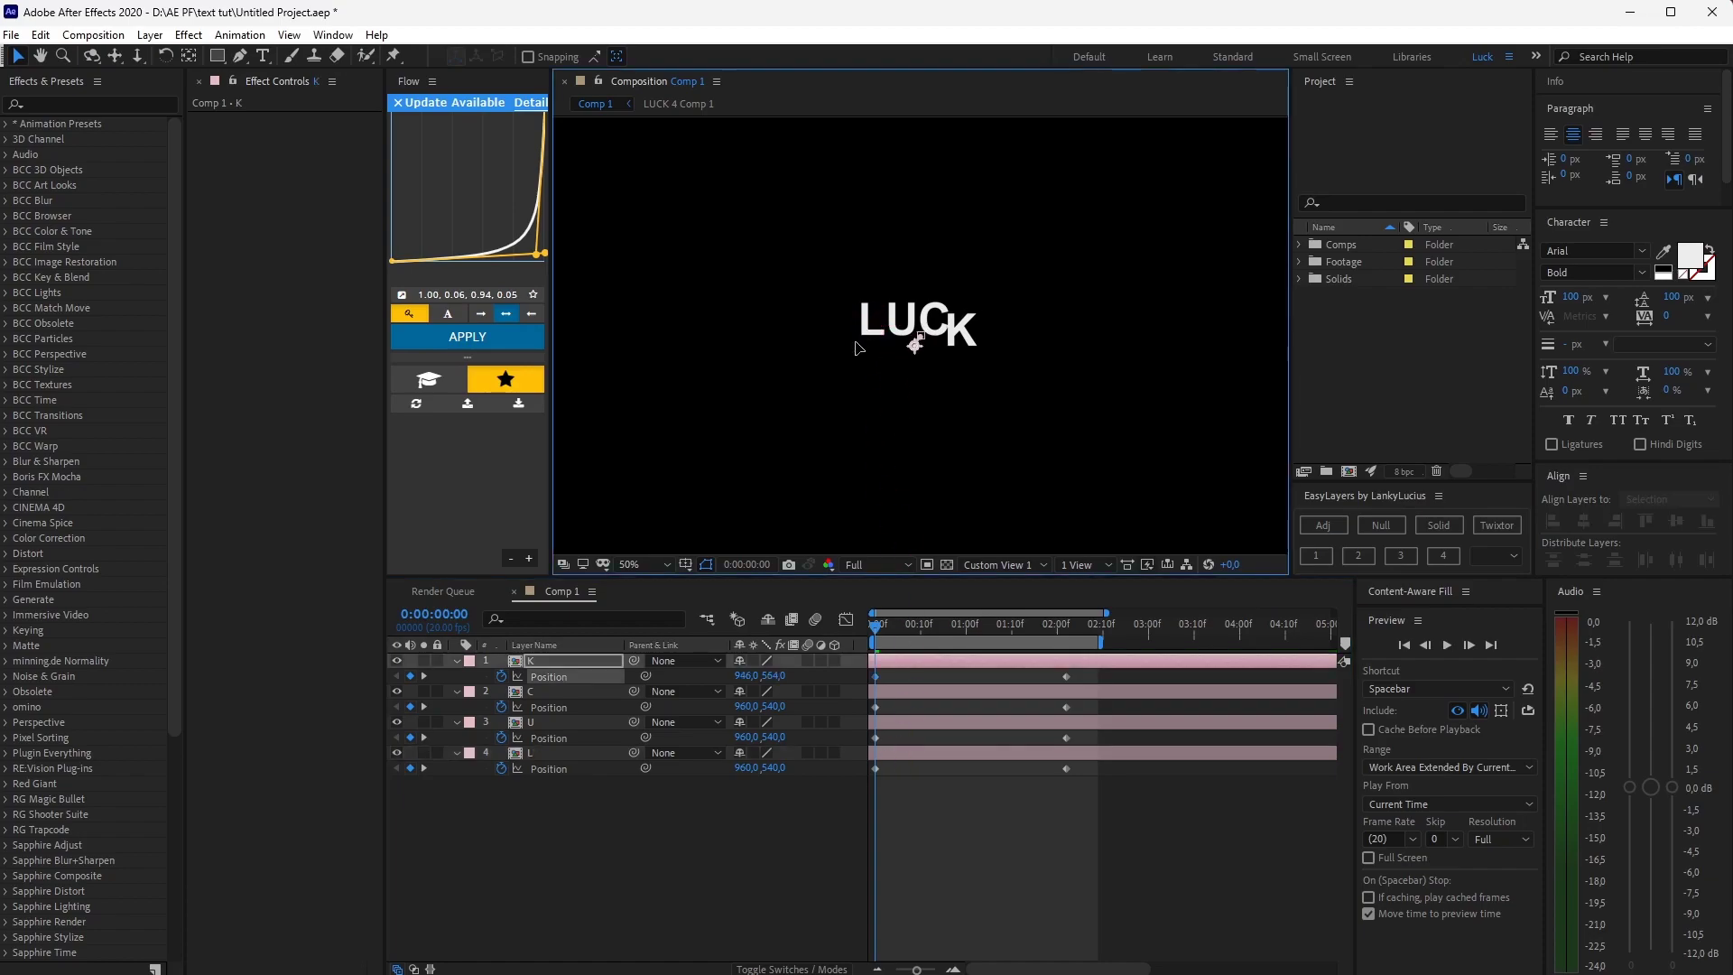
click(921, 334)
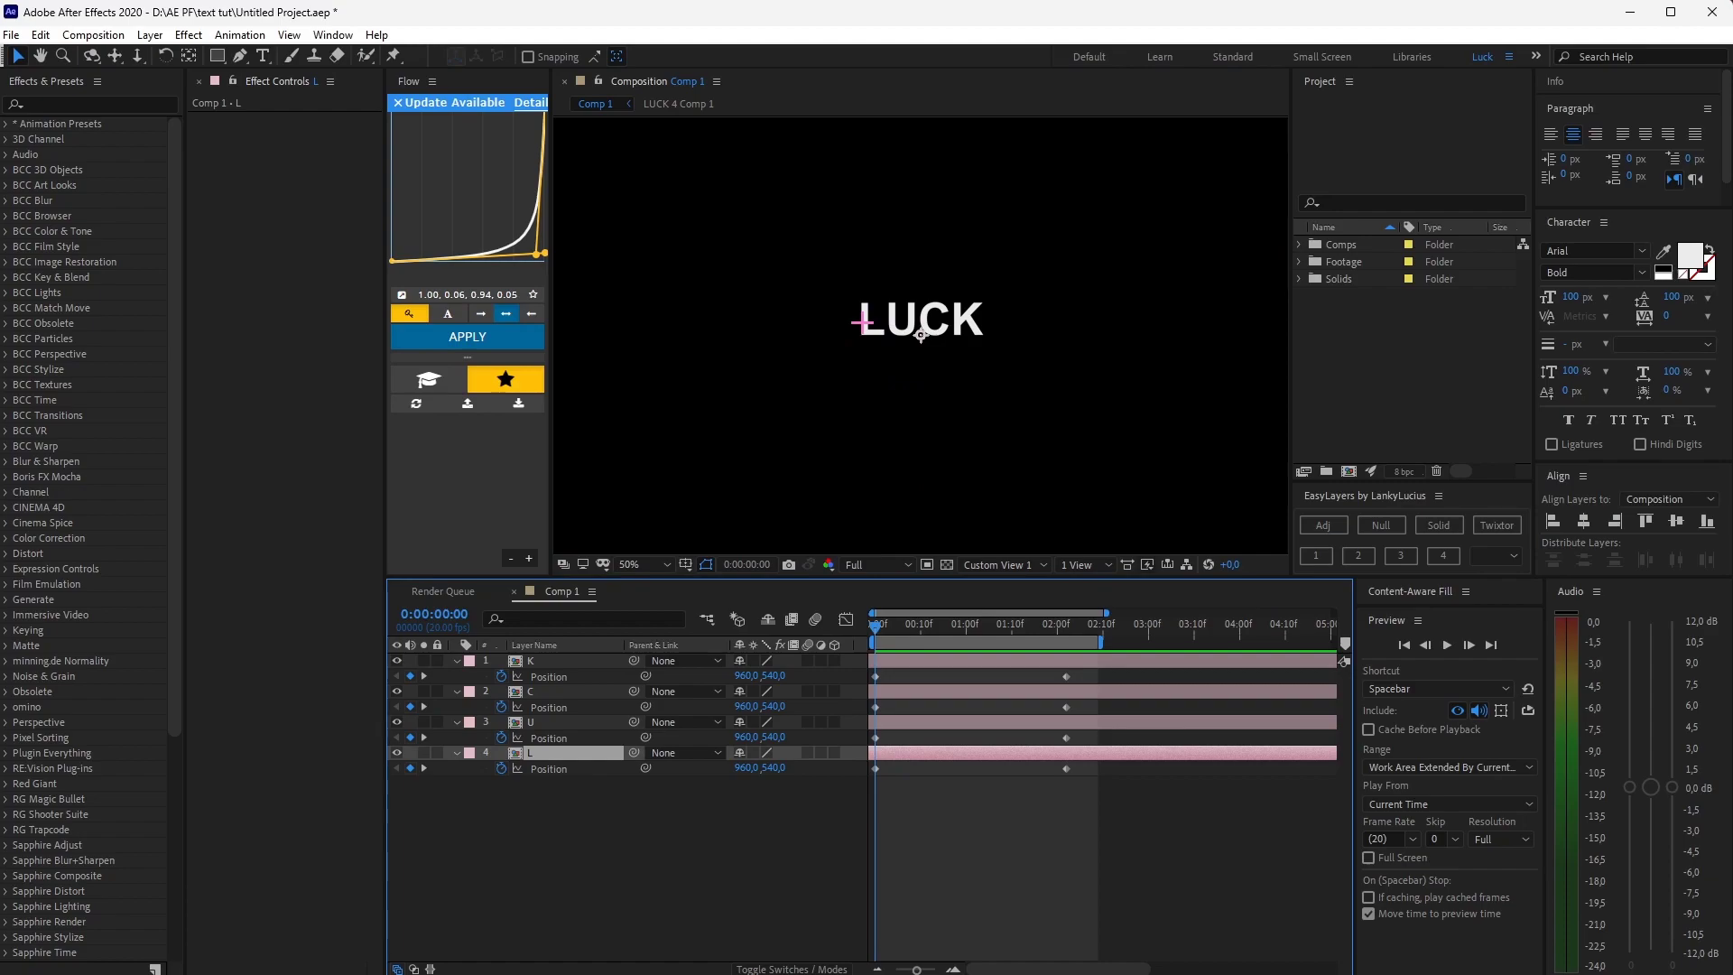
drag(862, 321, 804, 389)
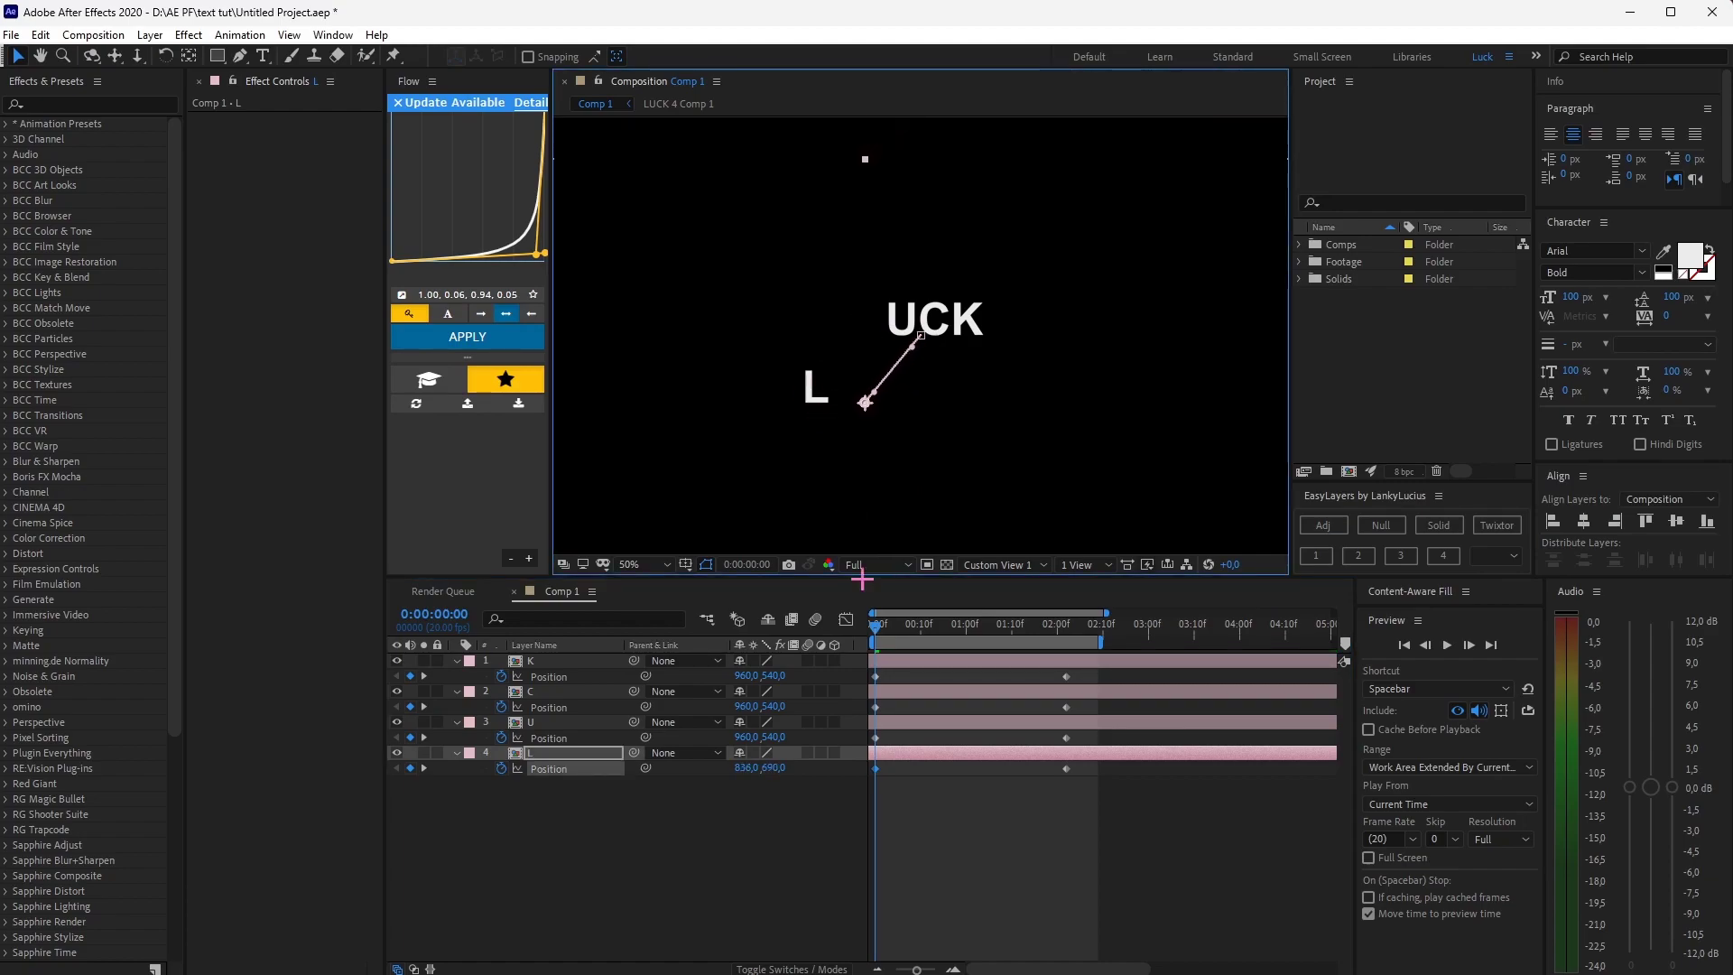
click(912, 313)
drag(921, 334, 849, 279)
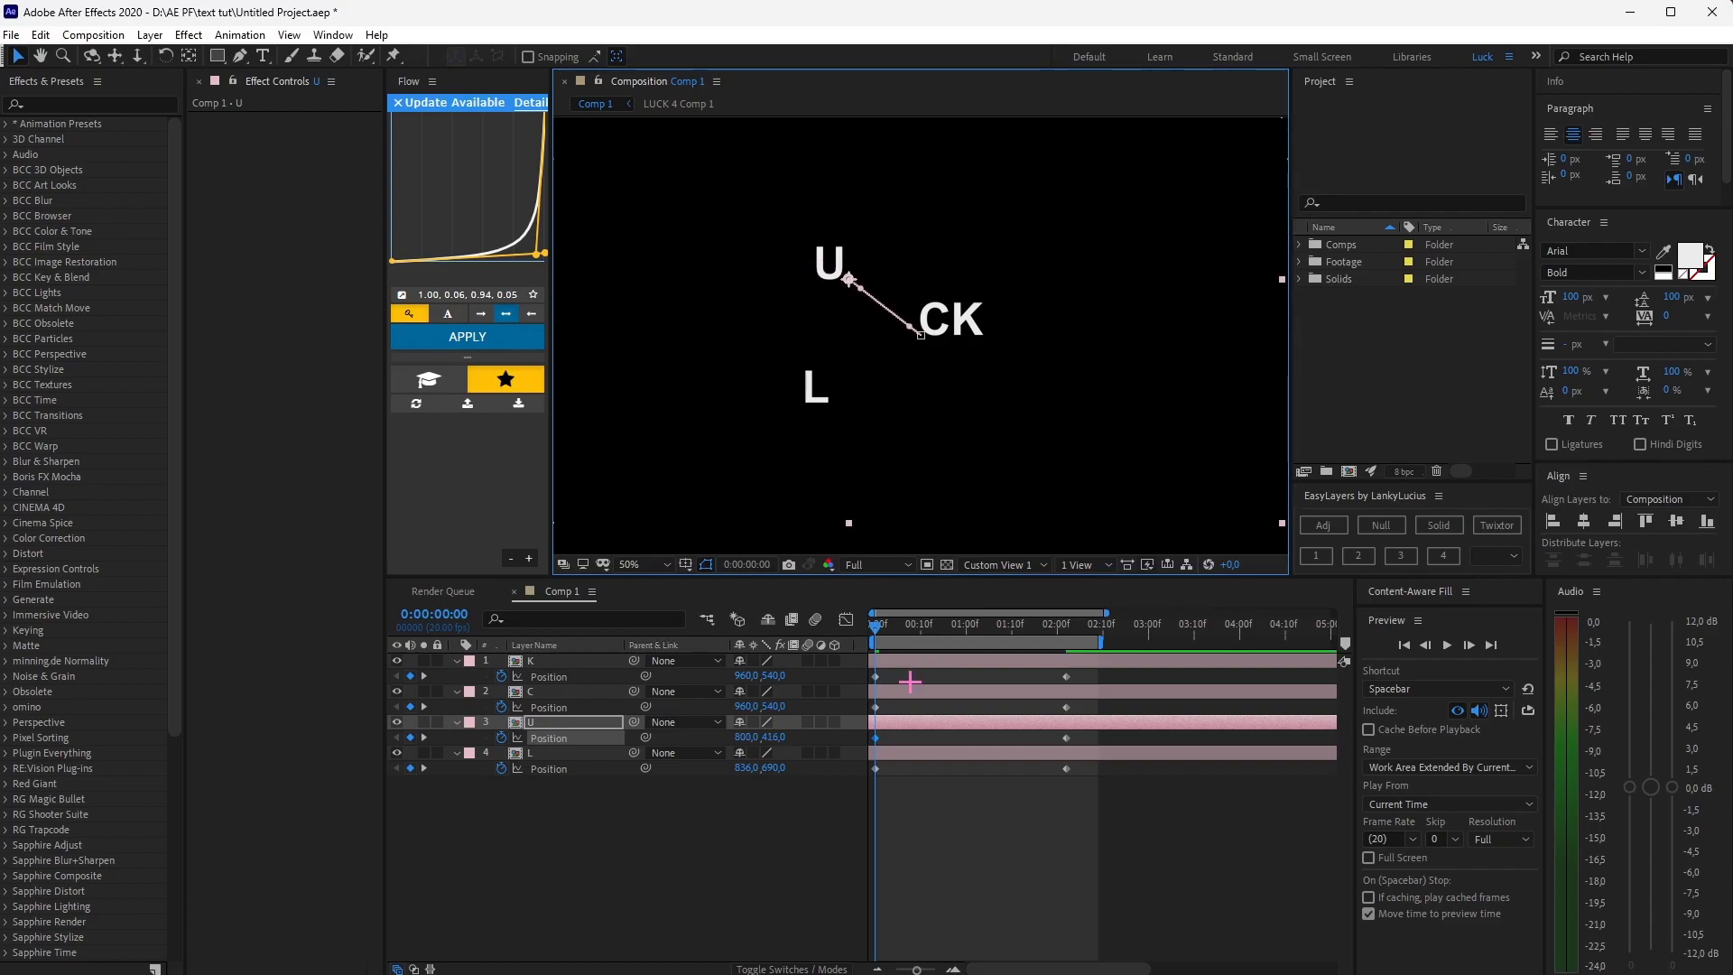
- Move C to the lower right and K to the upper right, then preview the fly-in
click(921, 334)
drag(920, 323, 950, 386)
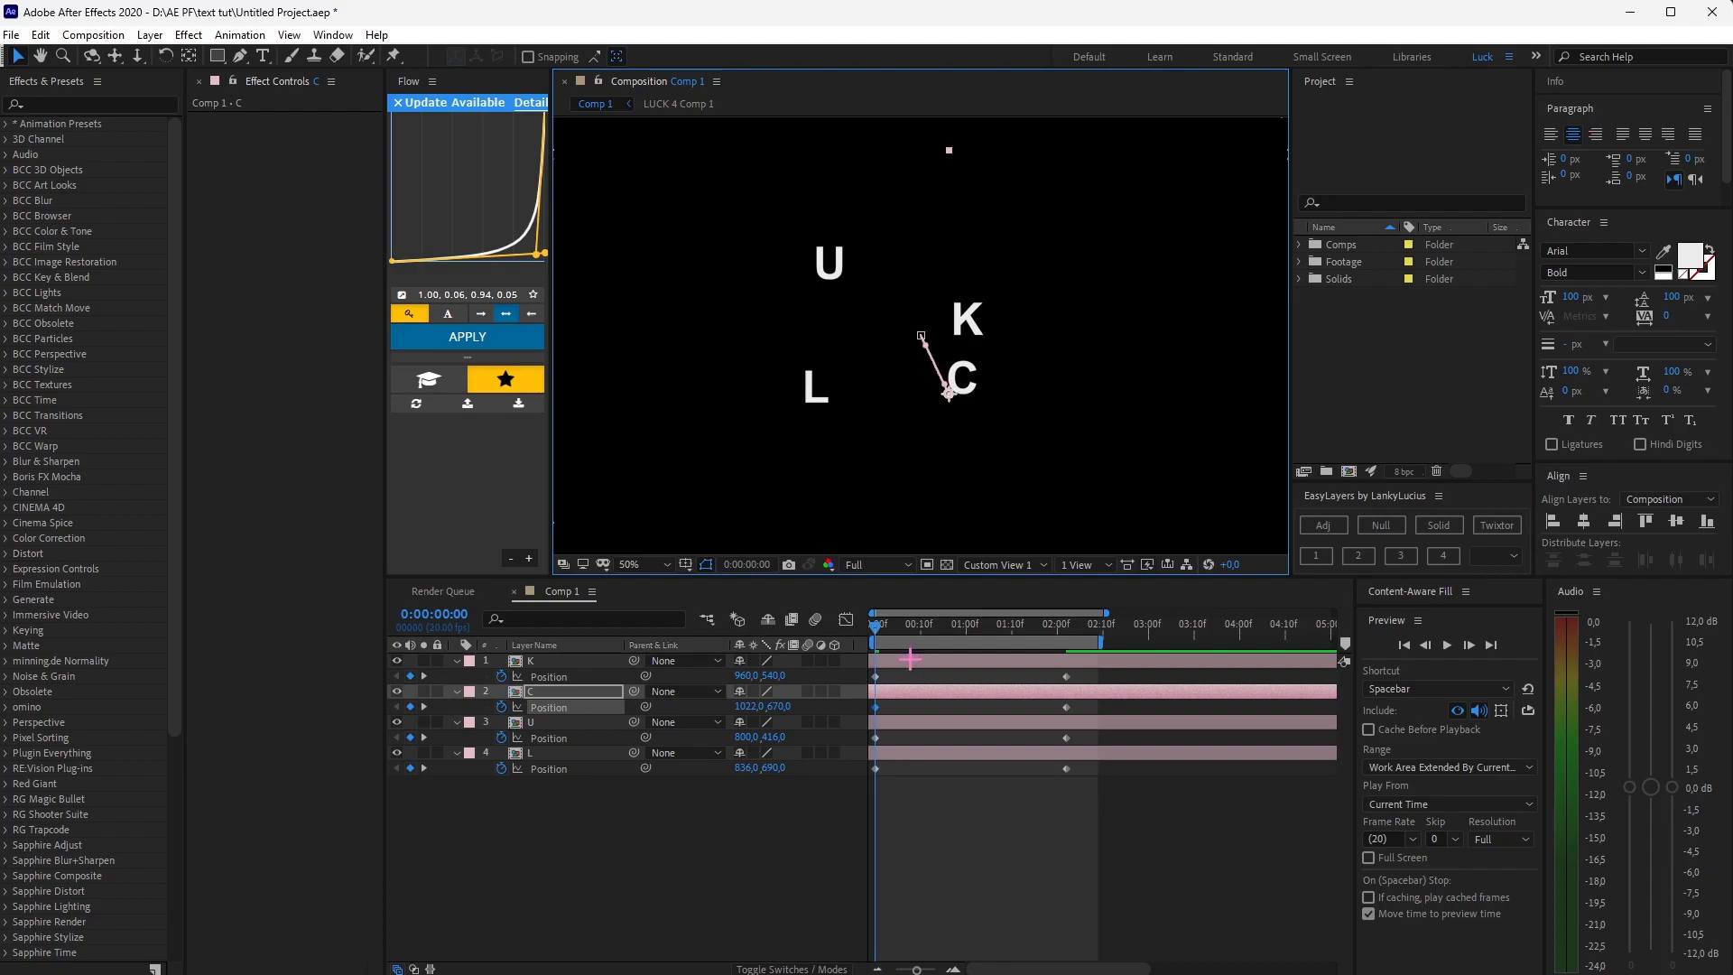
click(967, 336)
drag(967, 319, 1008, 267)
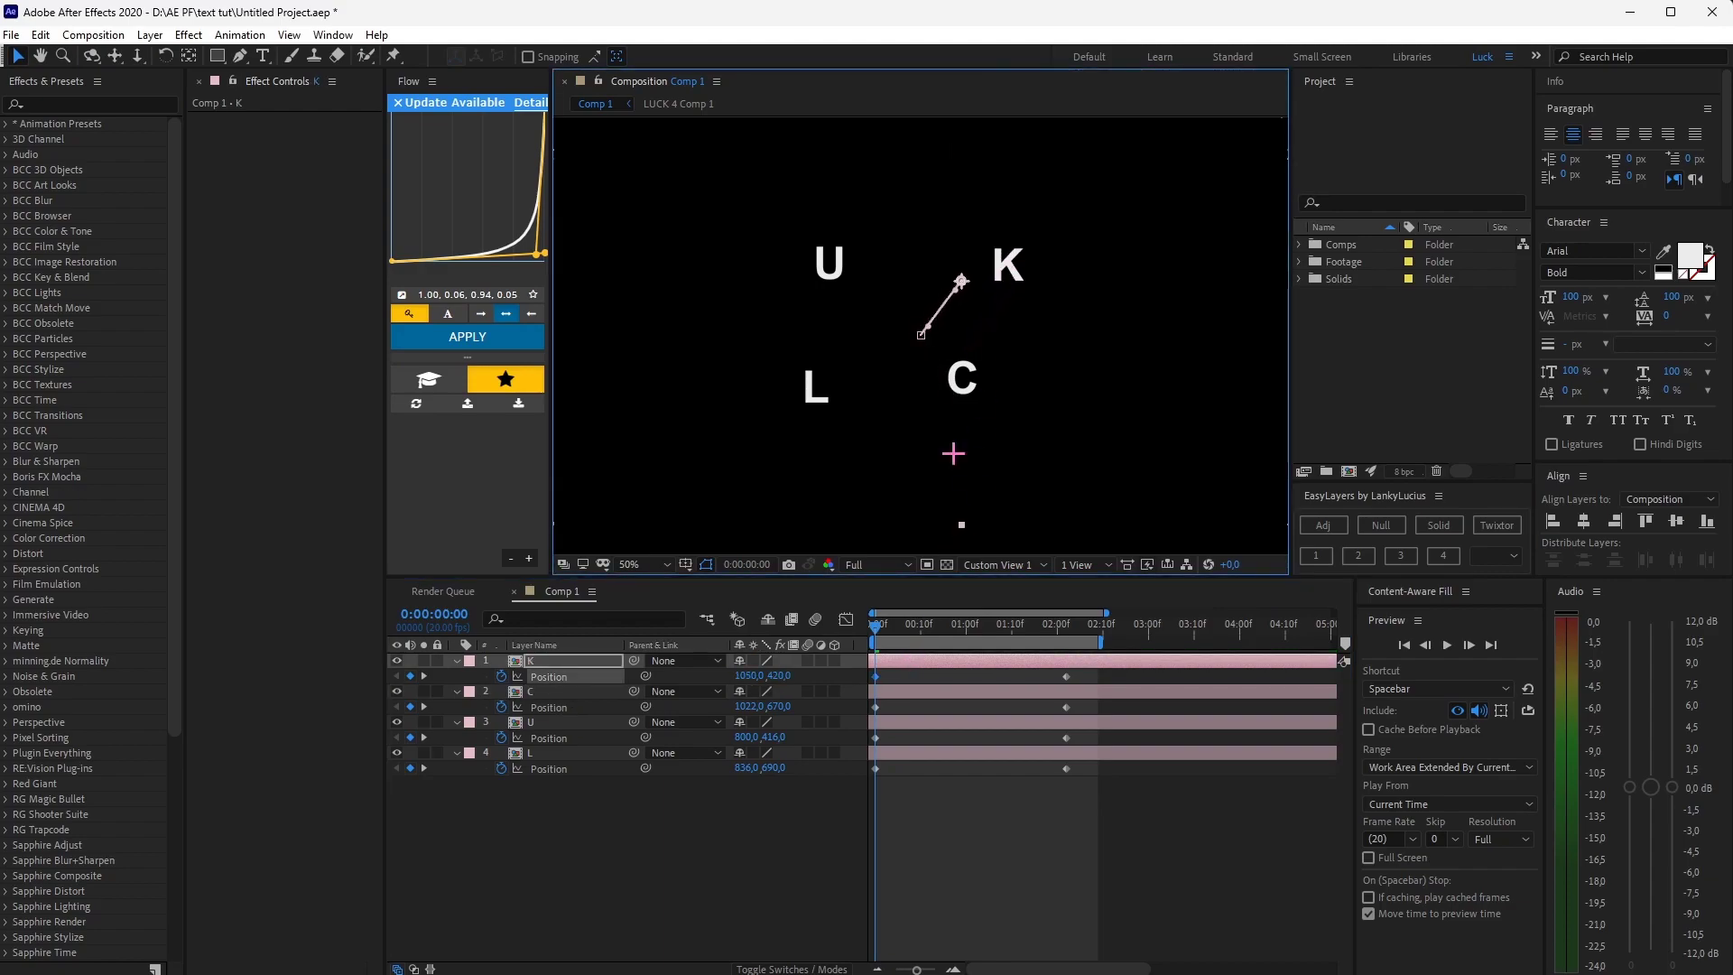
click(905, 820)
key(space)
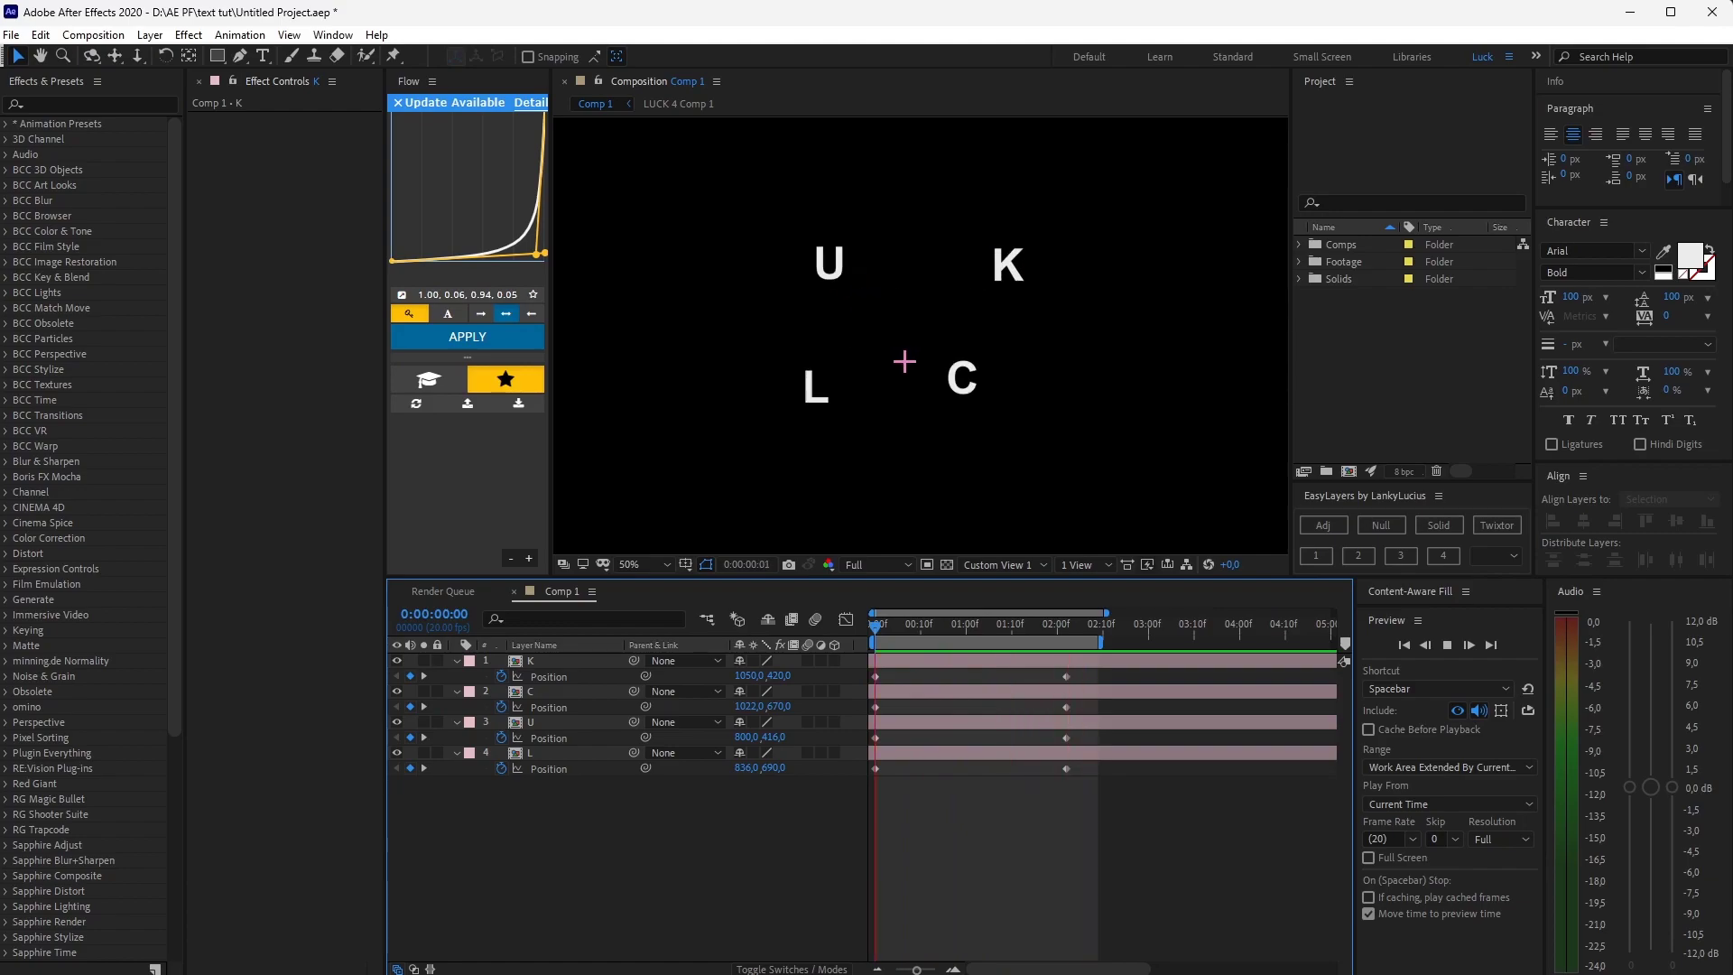
- Stop at 0:00, apply Separate Dimensions to K's Position, and show its X/Y curves in the Graph Editor
click(944, 626)
drag(933, 631, 877, 625)
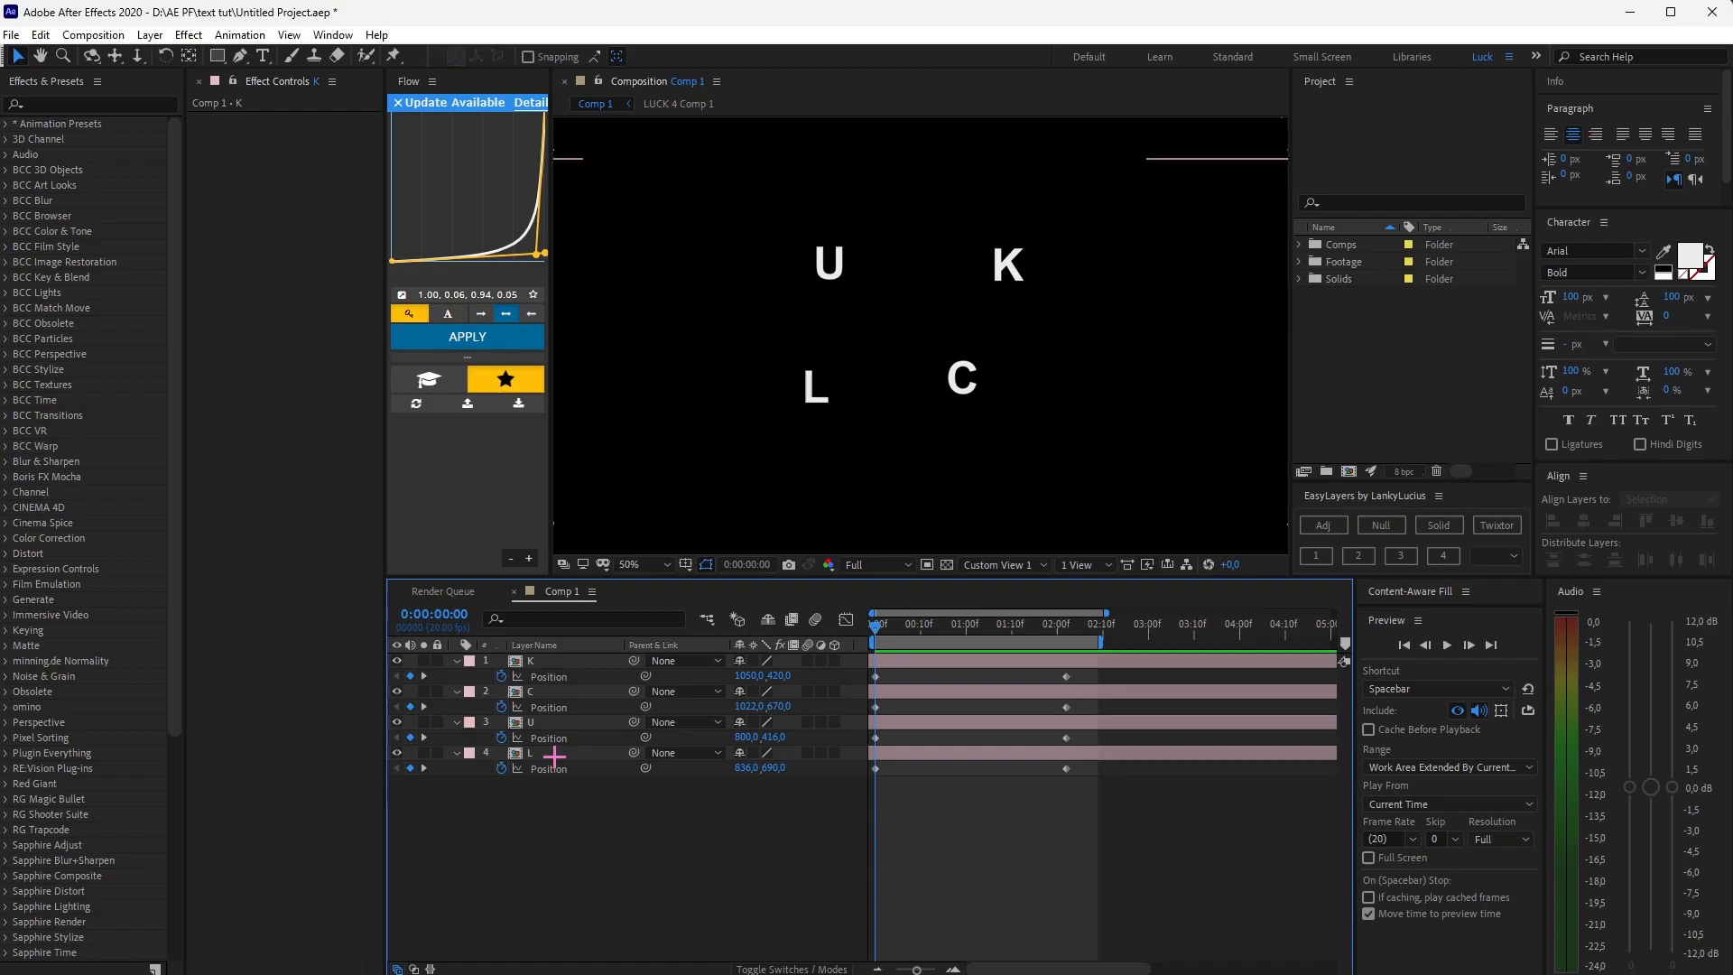
click(549, 675)
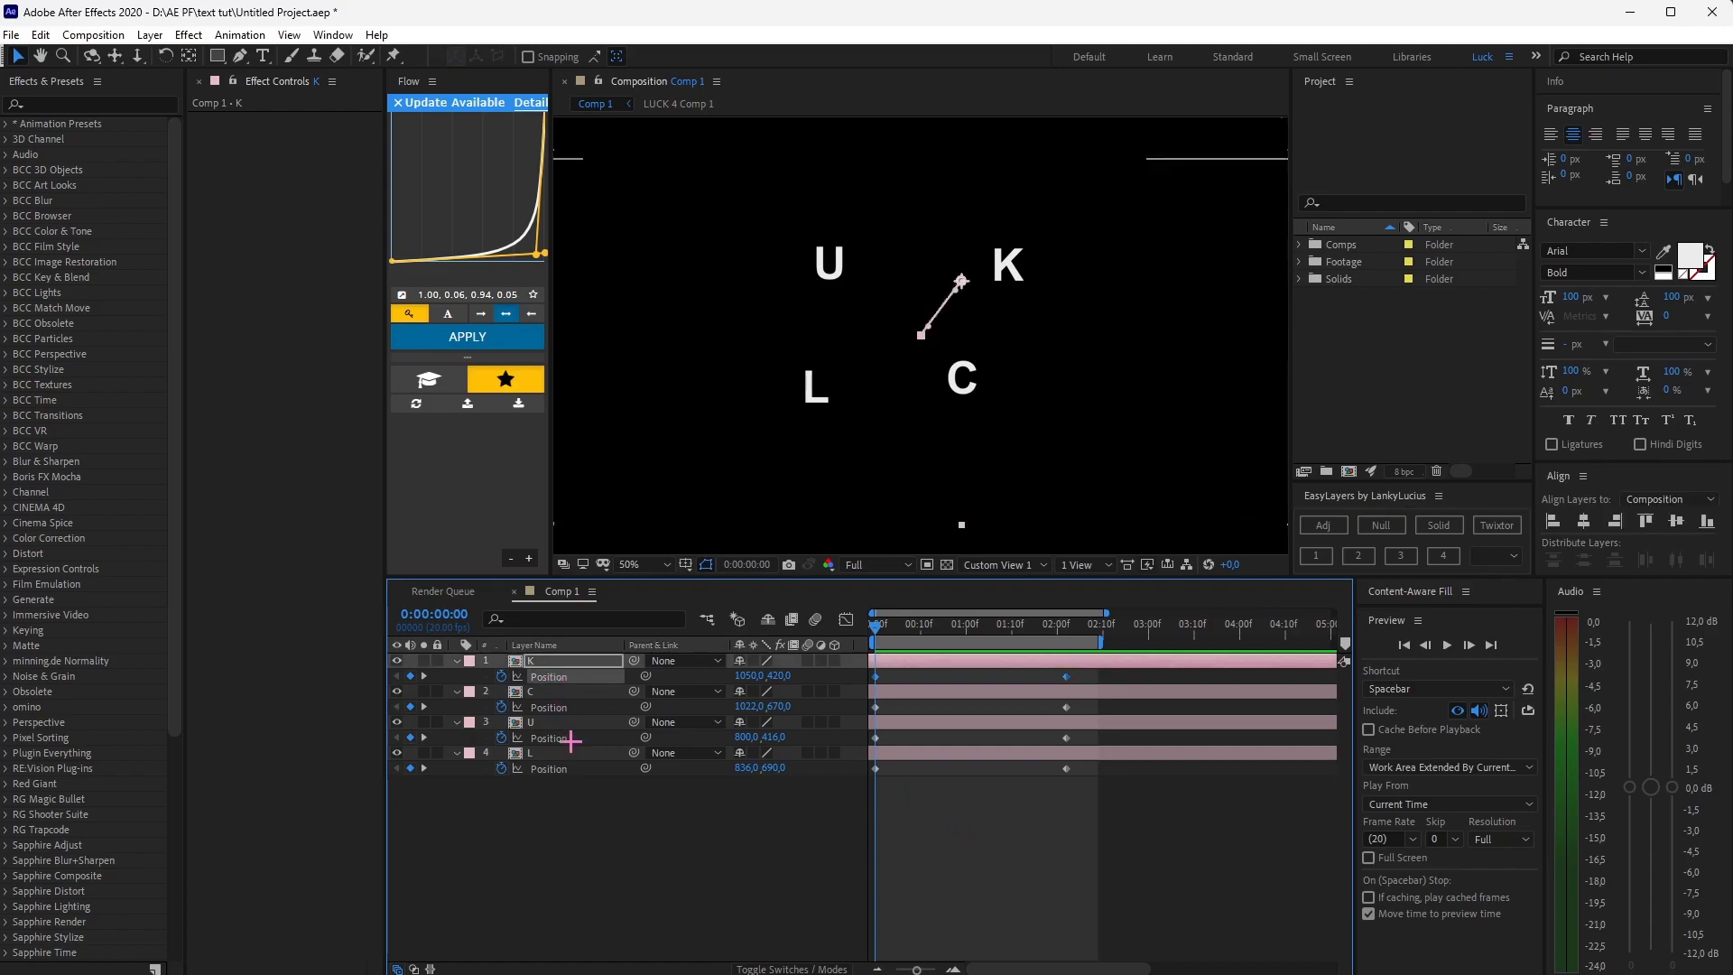
right_click(552, 676)
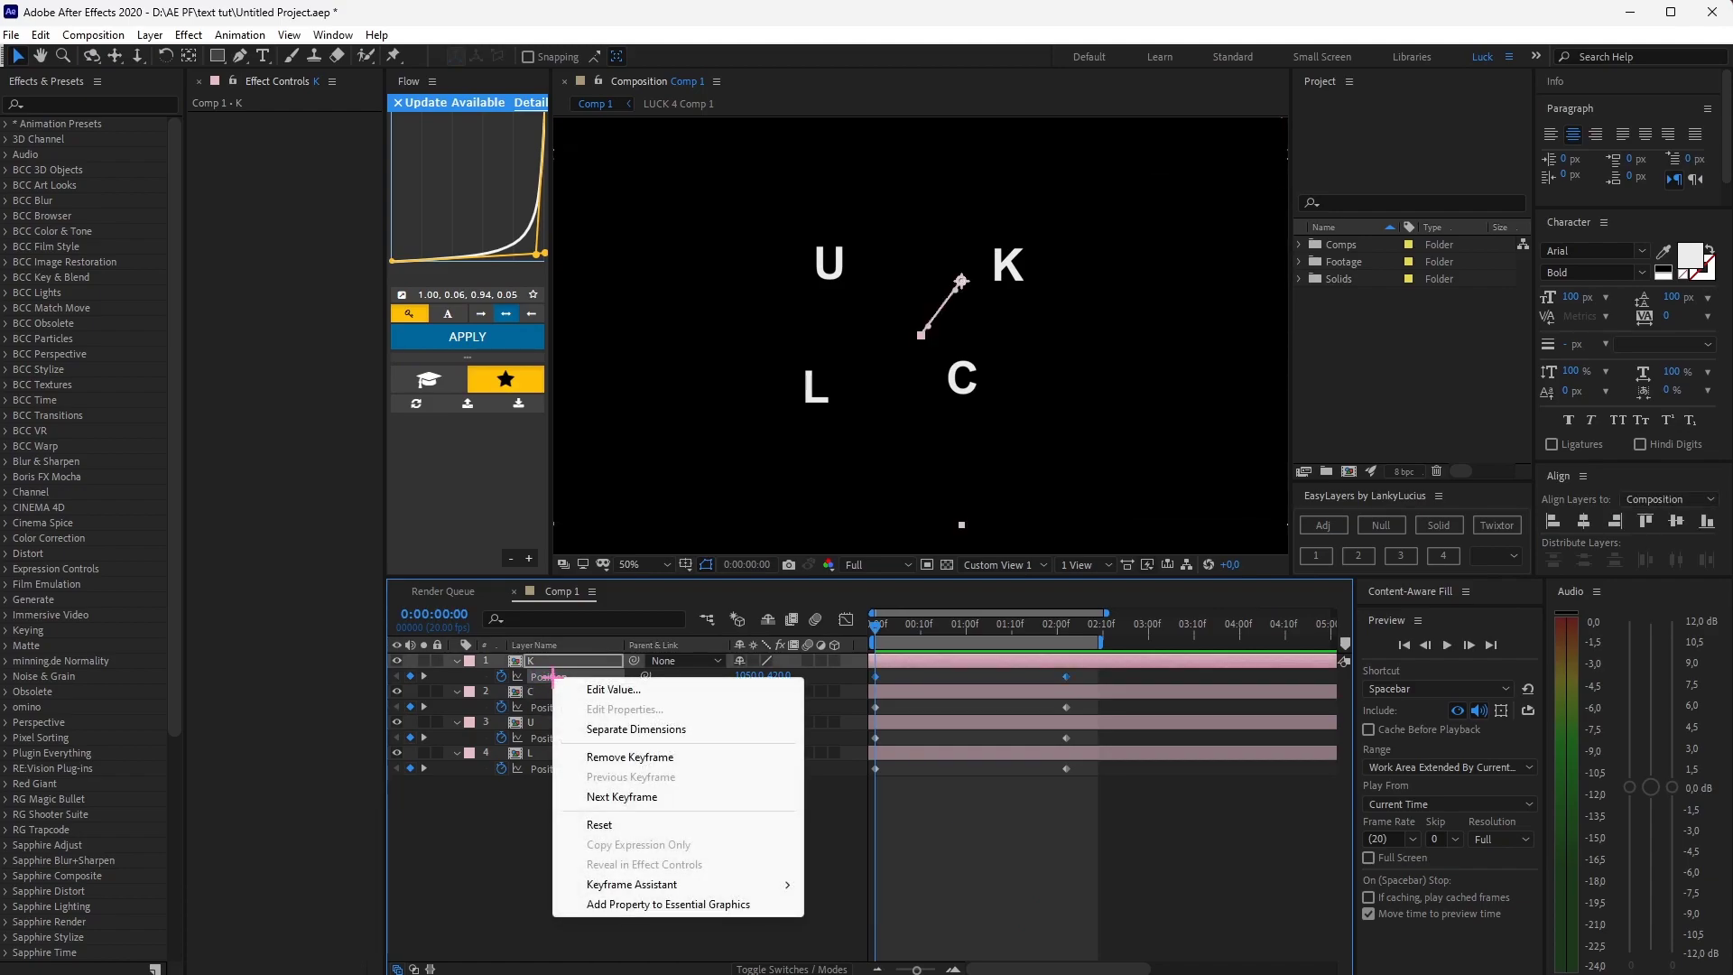
click(685, 729)
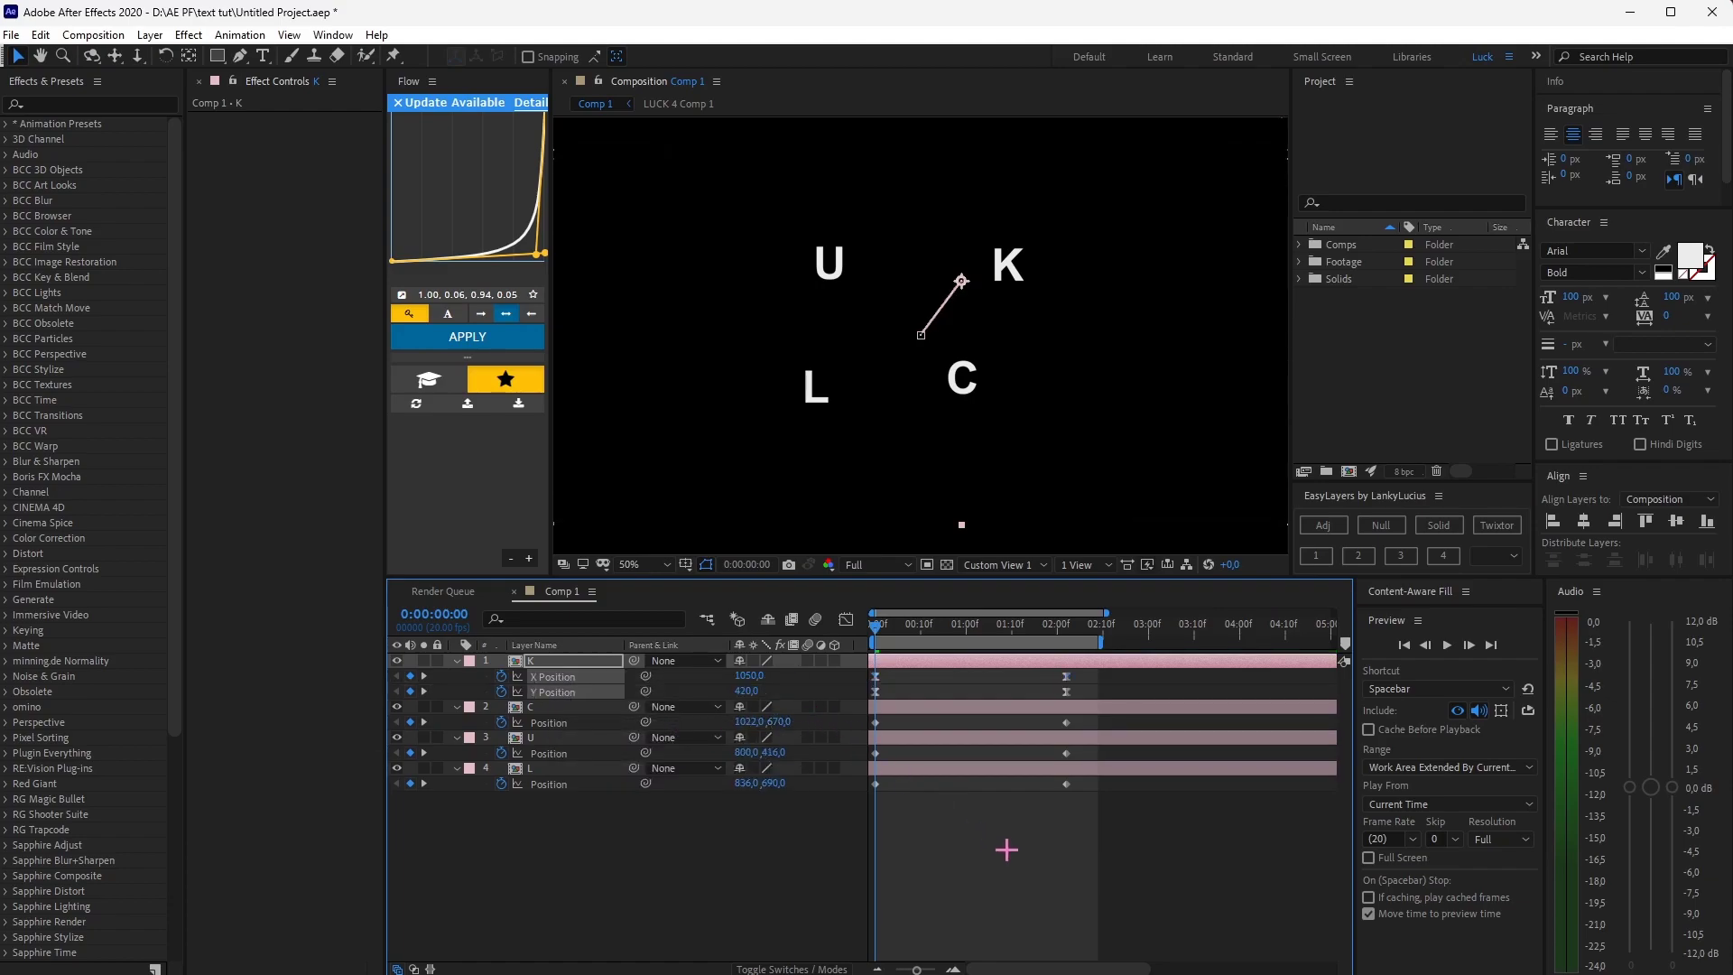
scroll(1093, 746, up, 2)
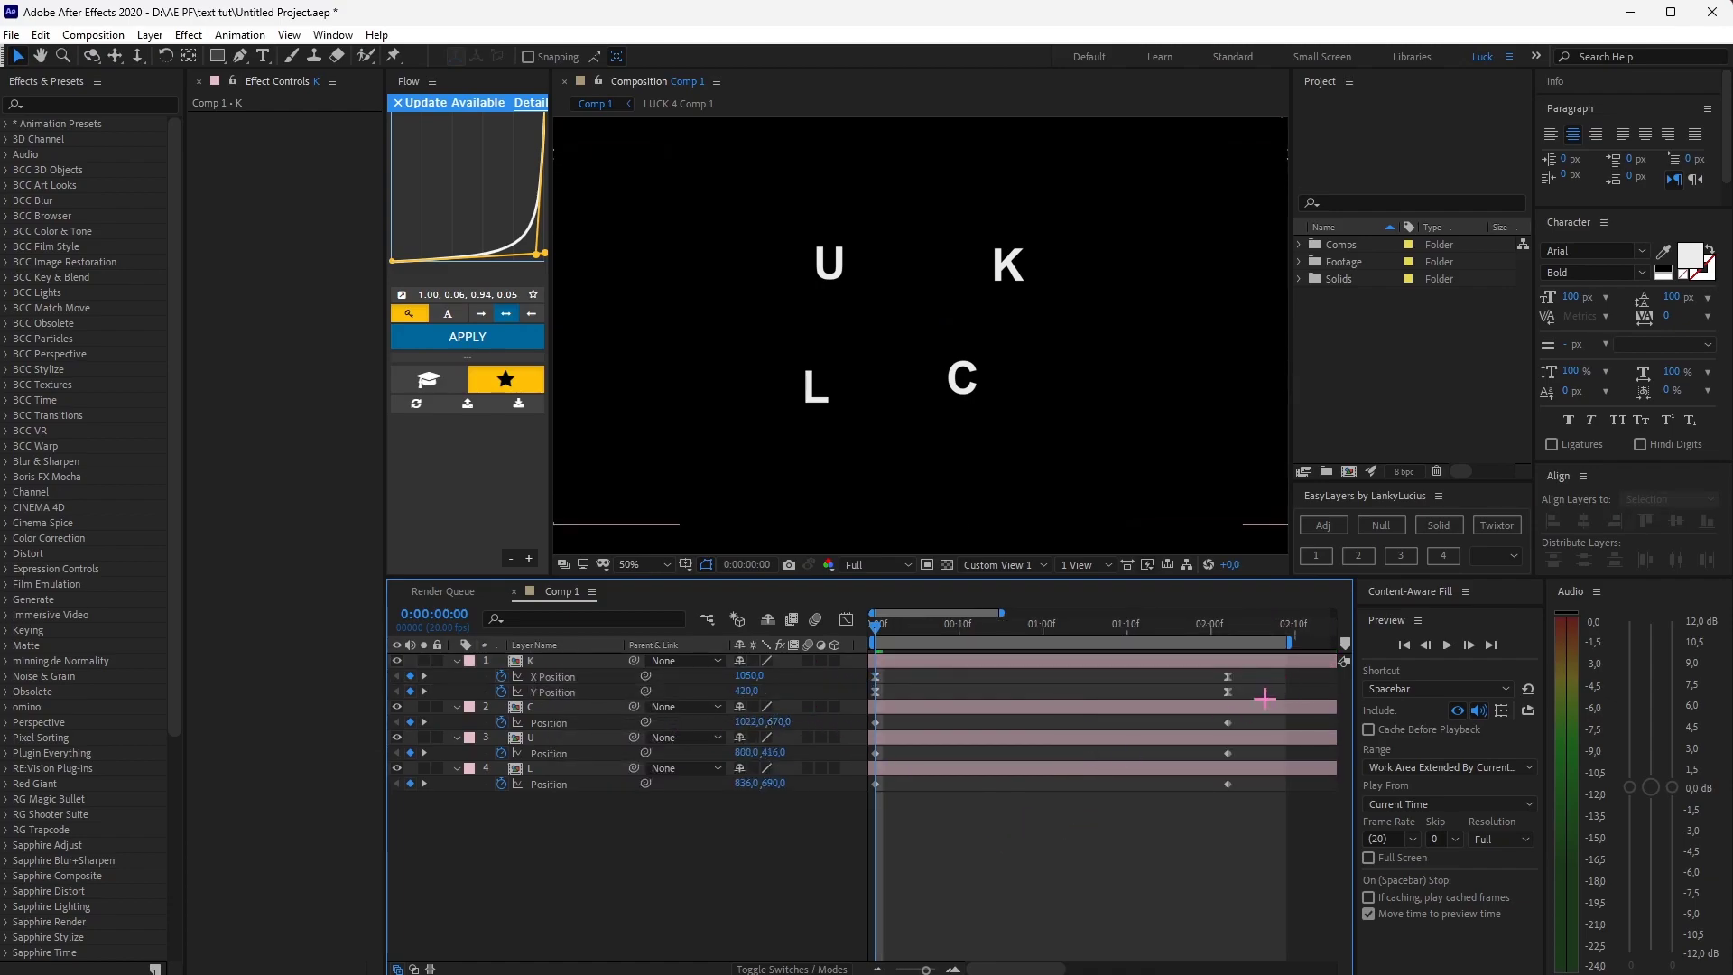
click(556, 676)
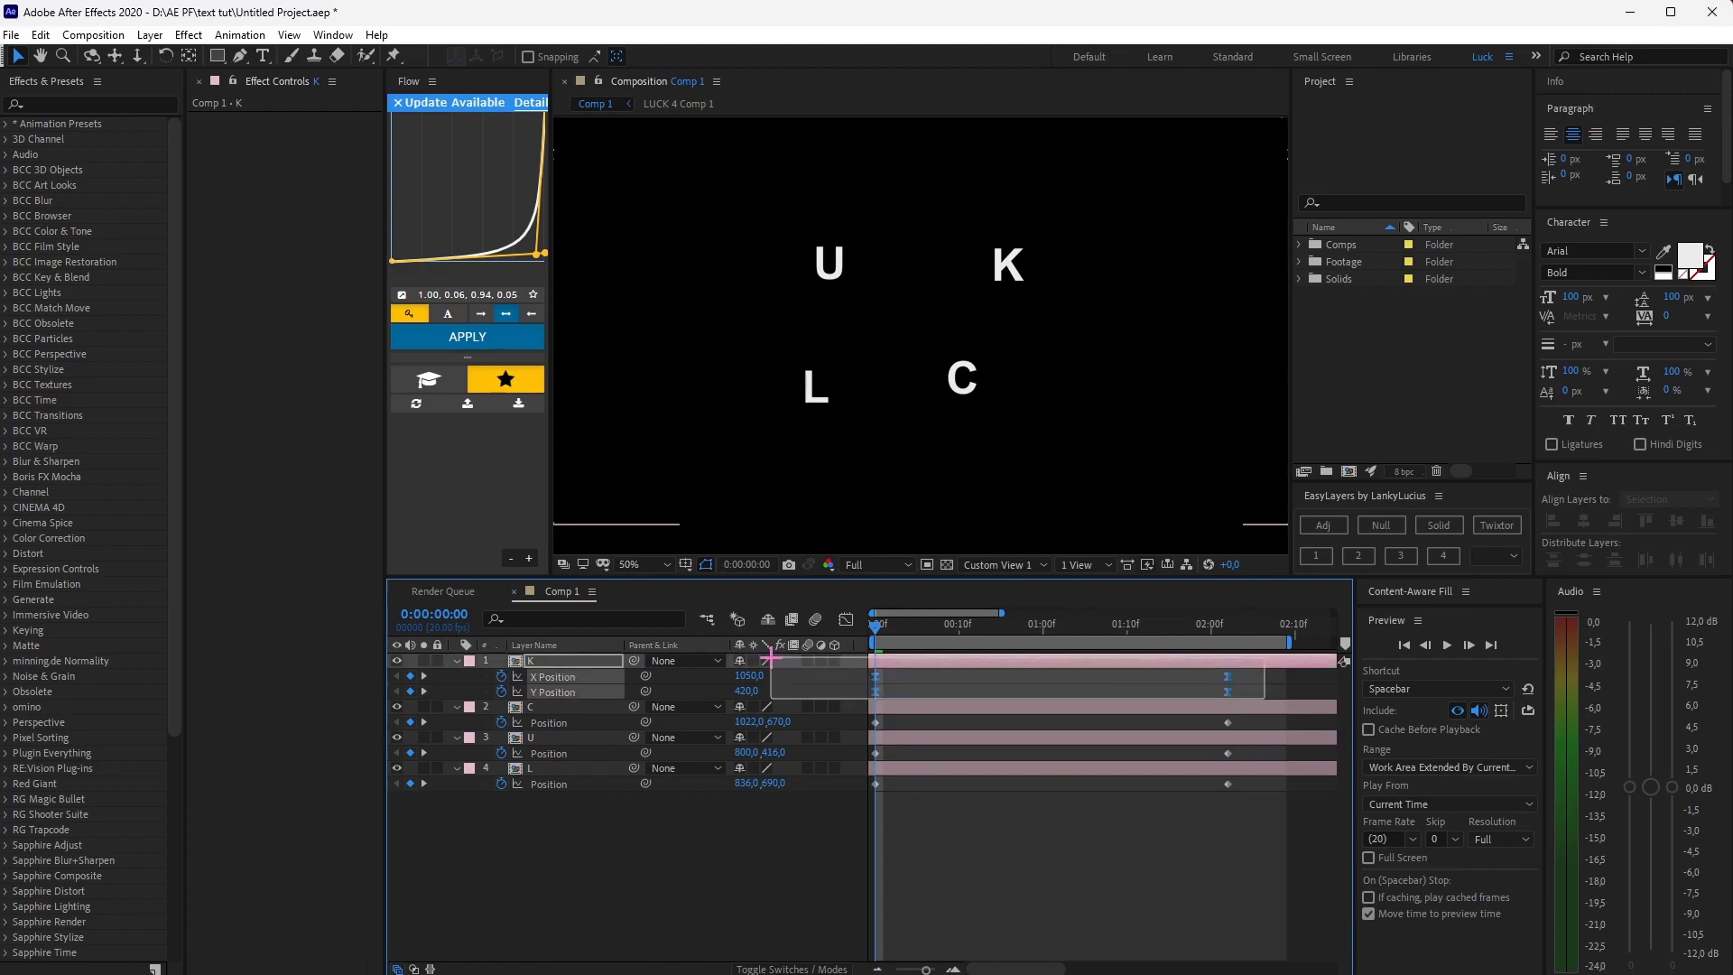
click(844, 619)
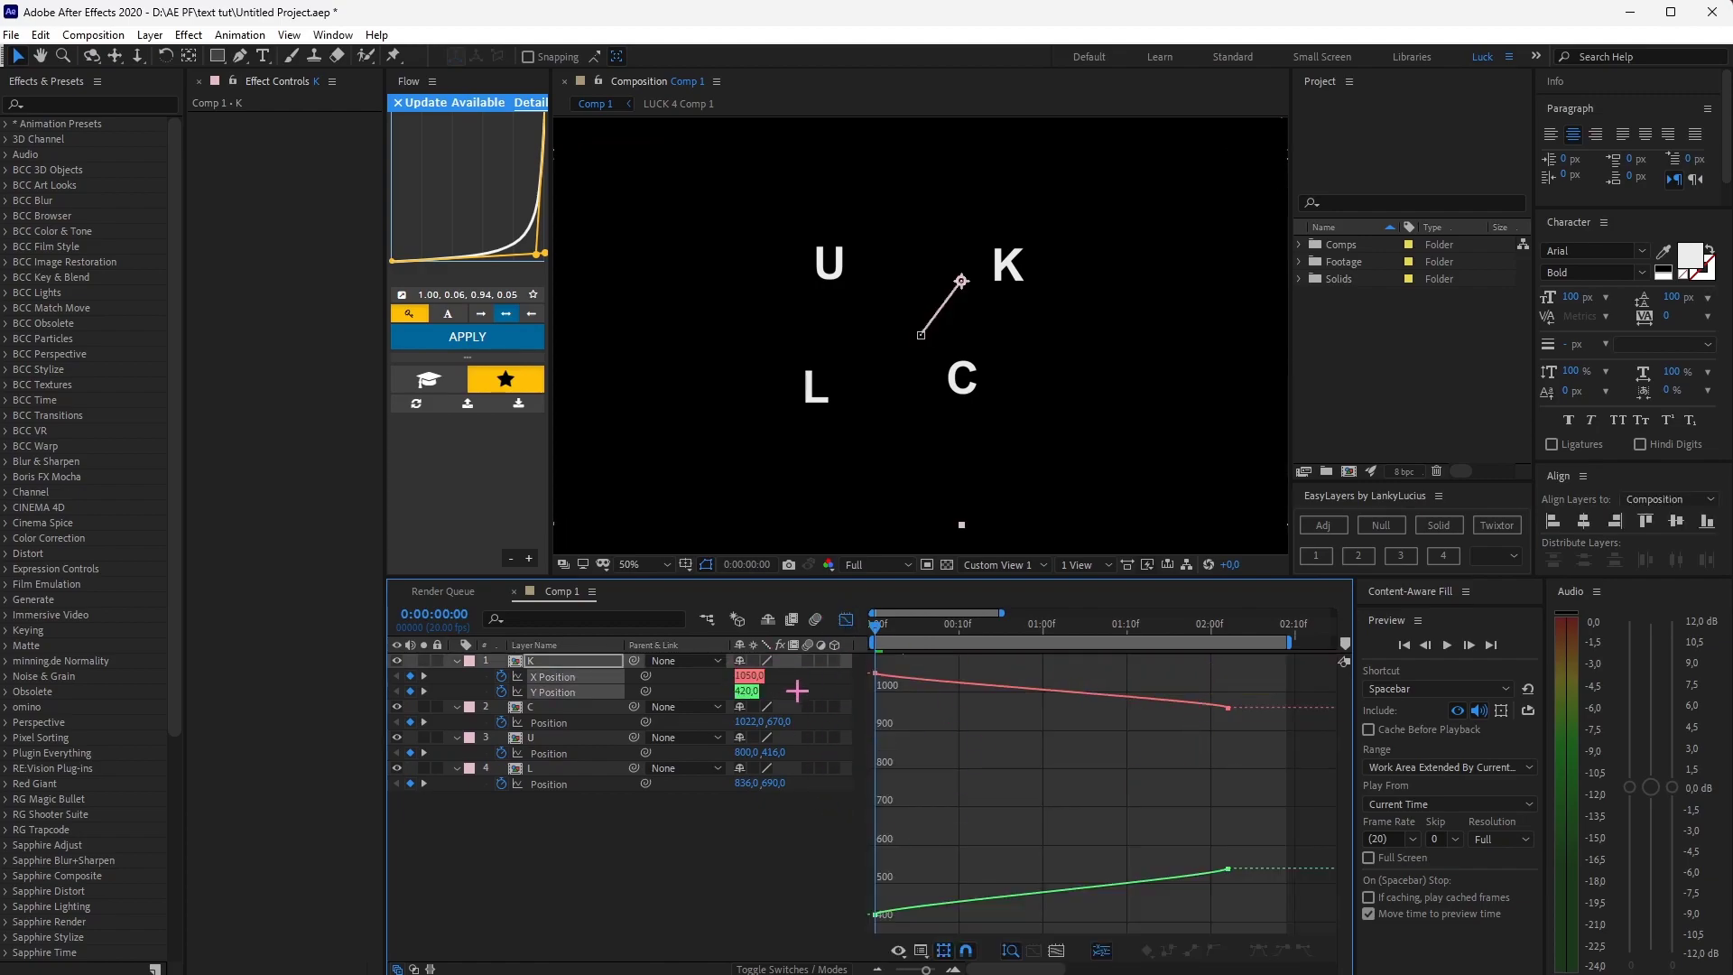
- Shape K's X and Y Position bezier handles into steep ease-out curves, then return to layer bars
click(569, 676)
mouse_move(1227, 913)
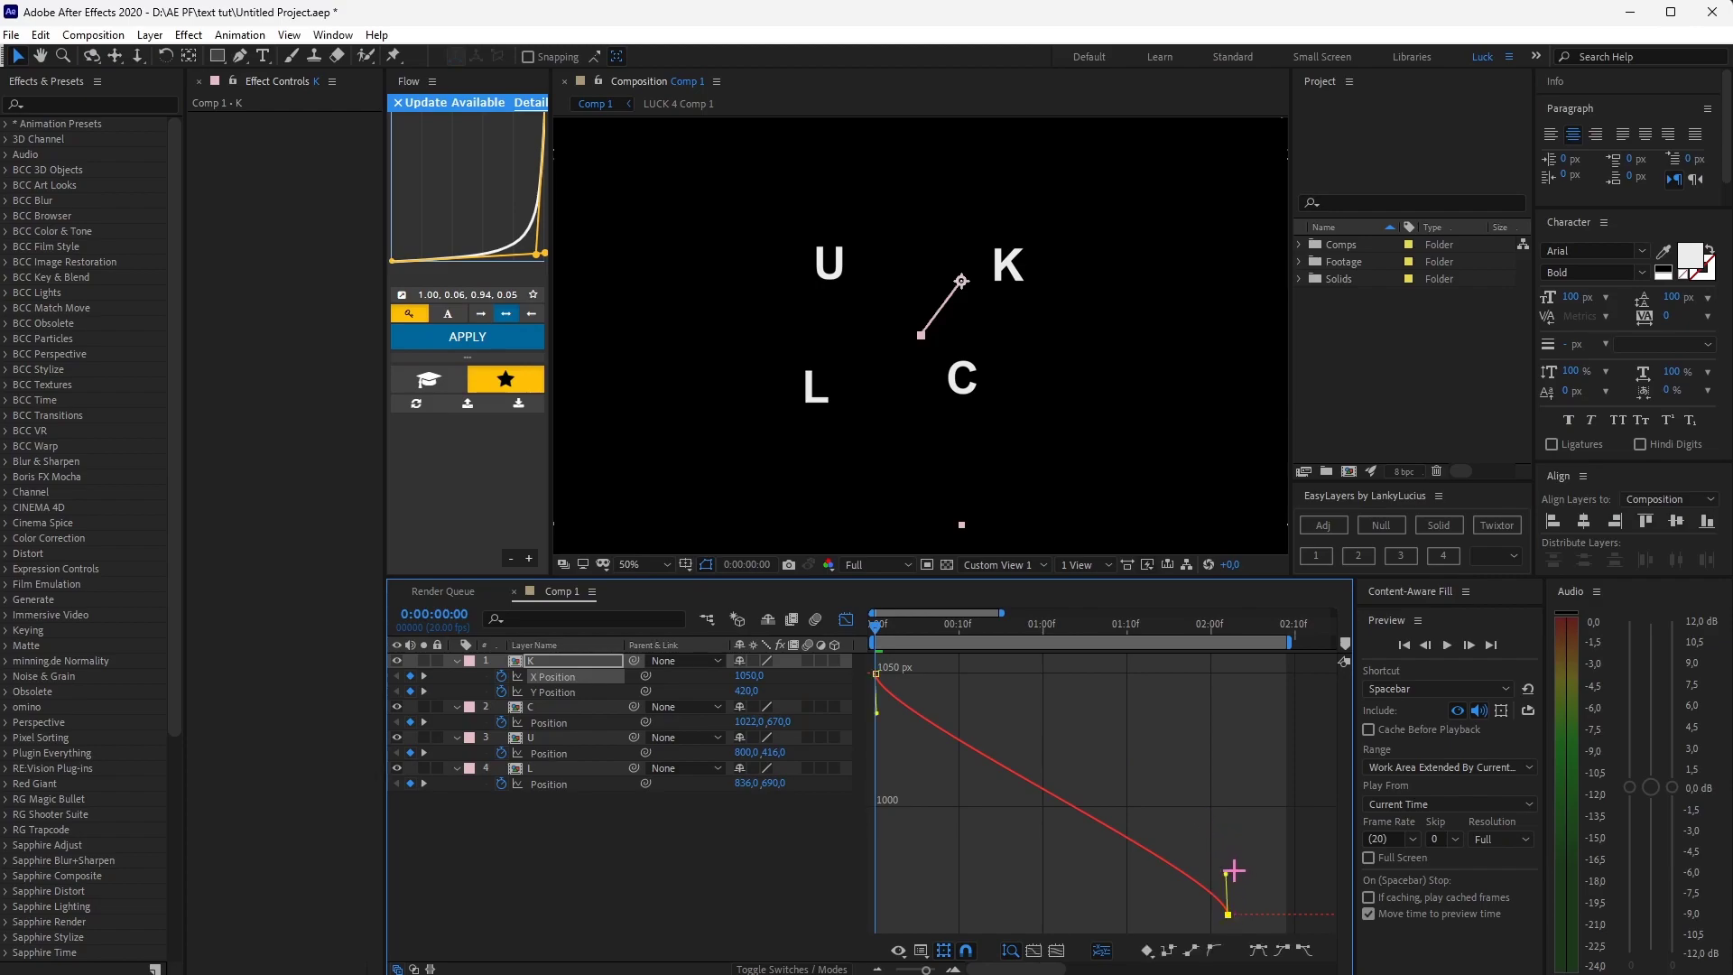
drag(1227, 878, 761, 917)
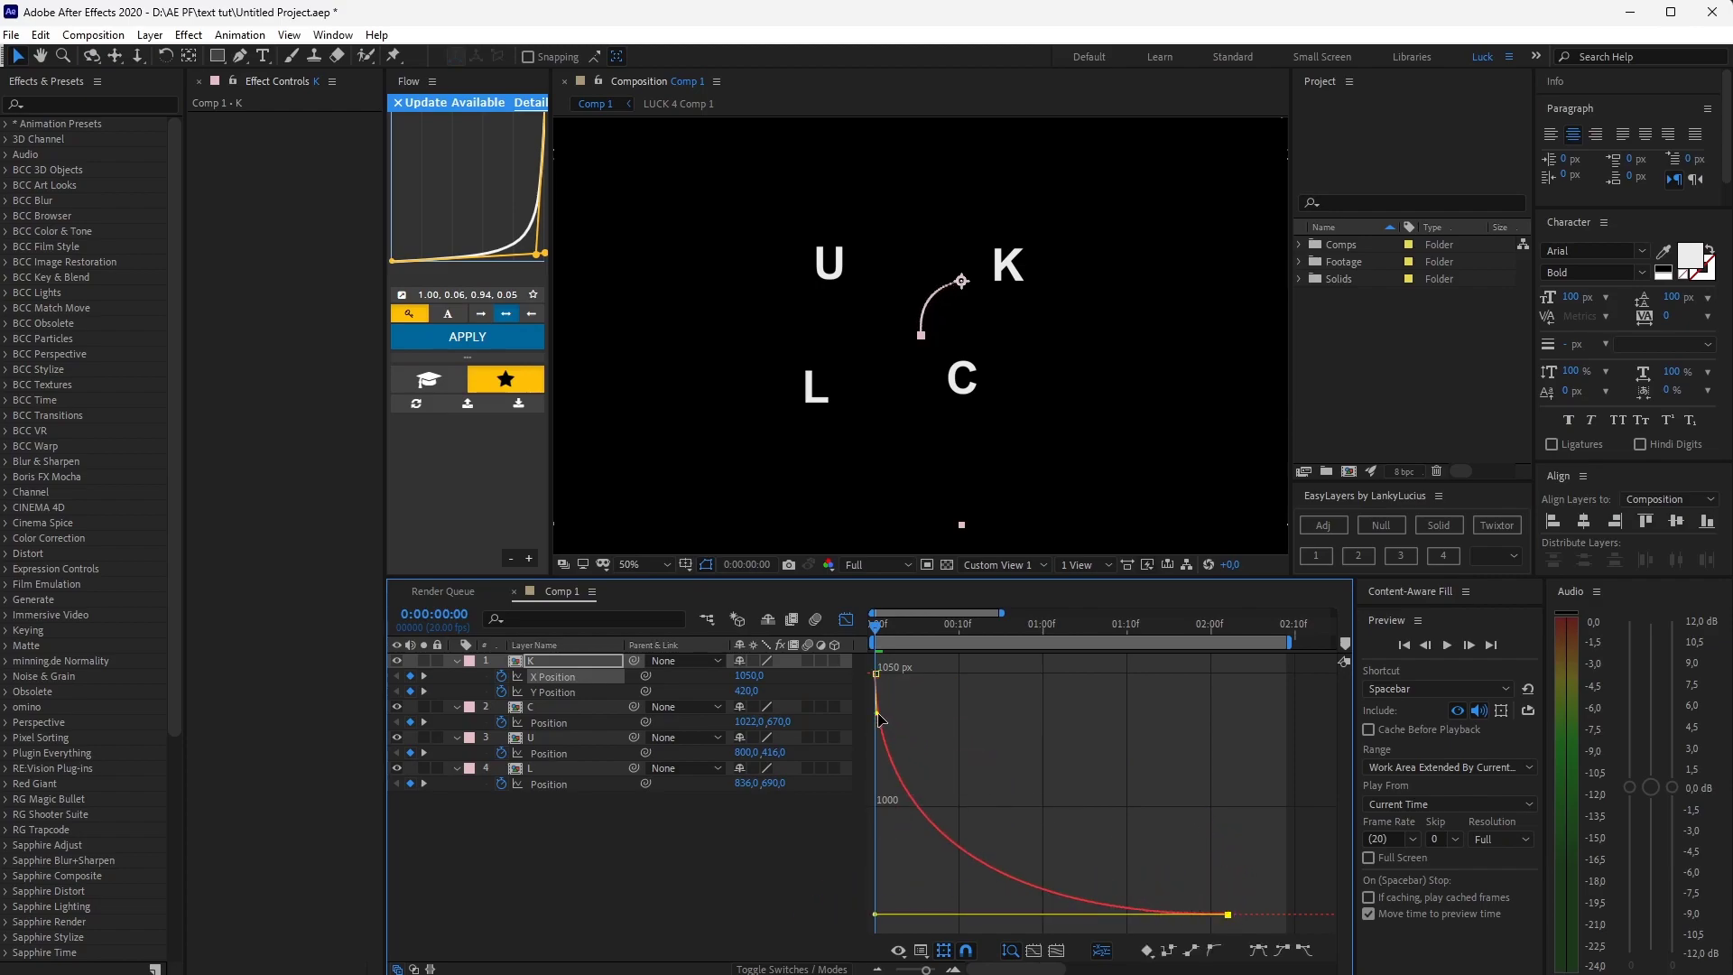
drag(881, 718, 932, 880)
click(570, 692)
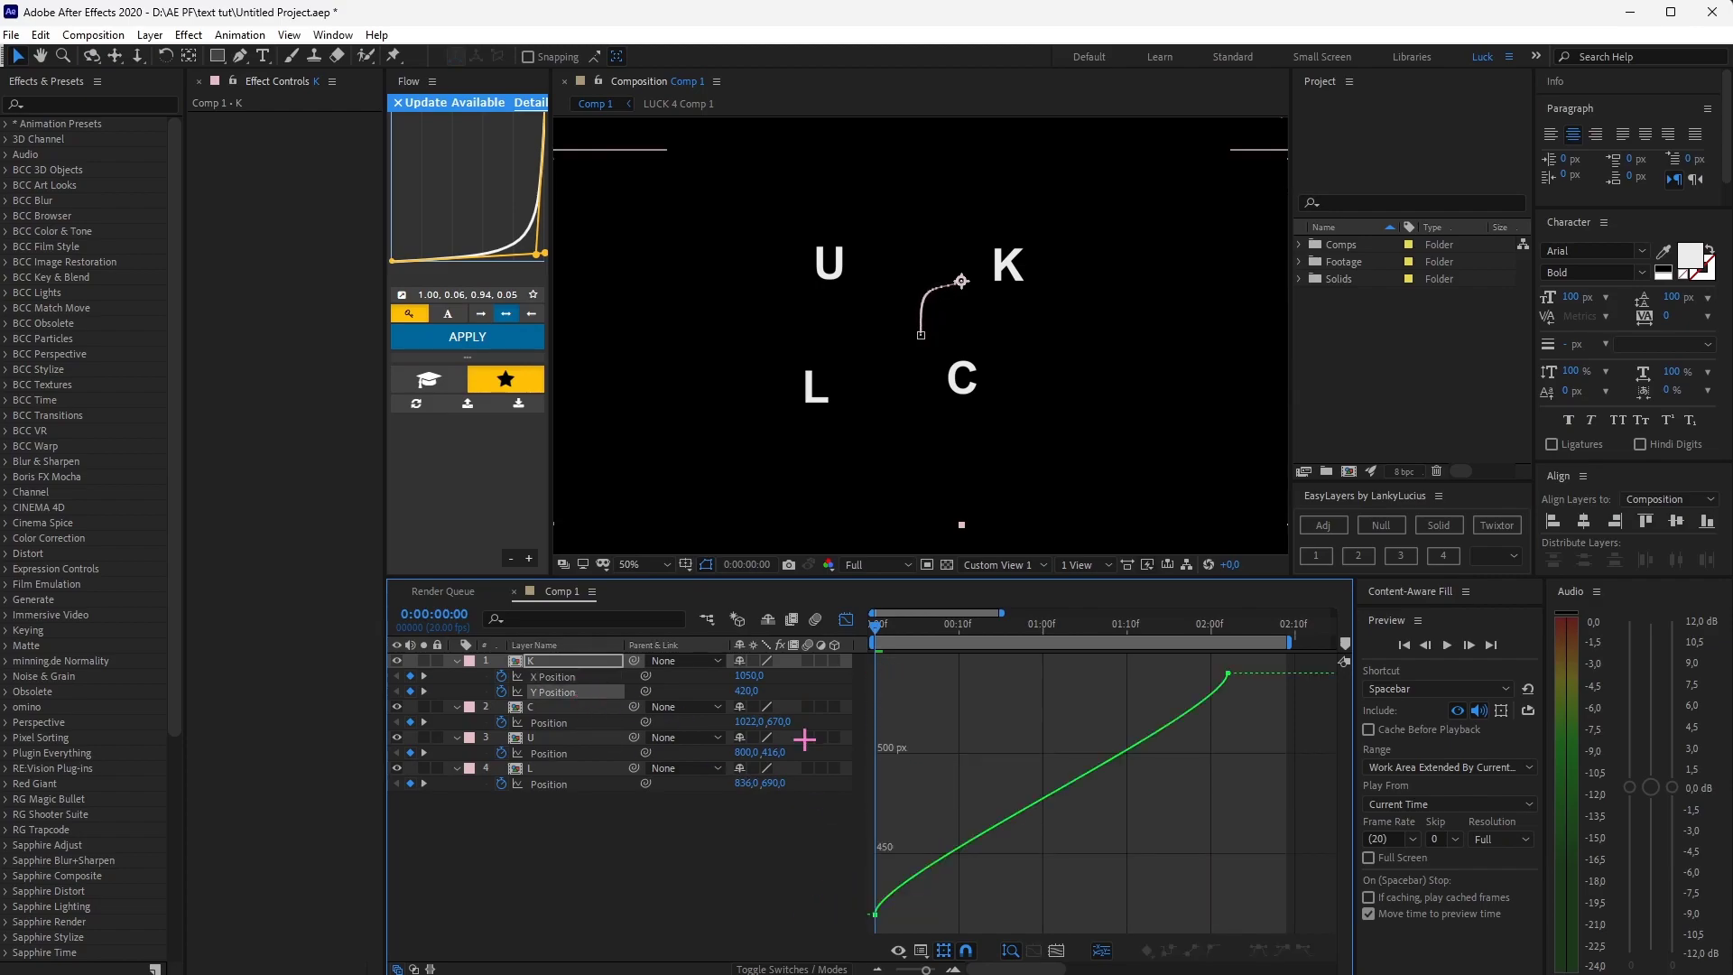
click(1227, 675)
drag(1227, 715, 876, 672)
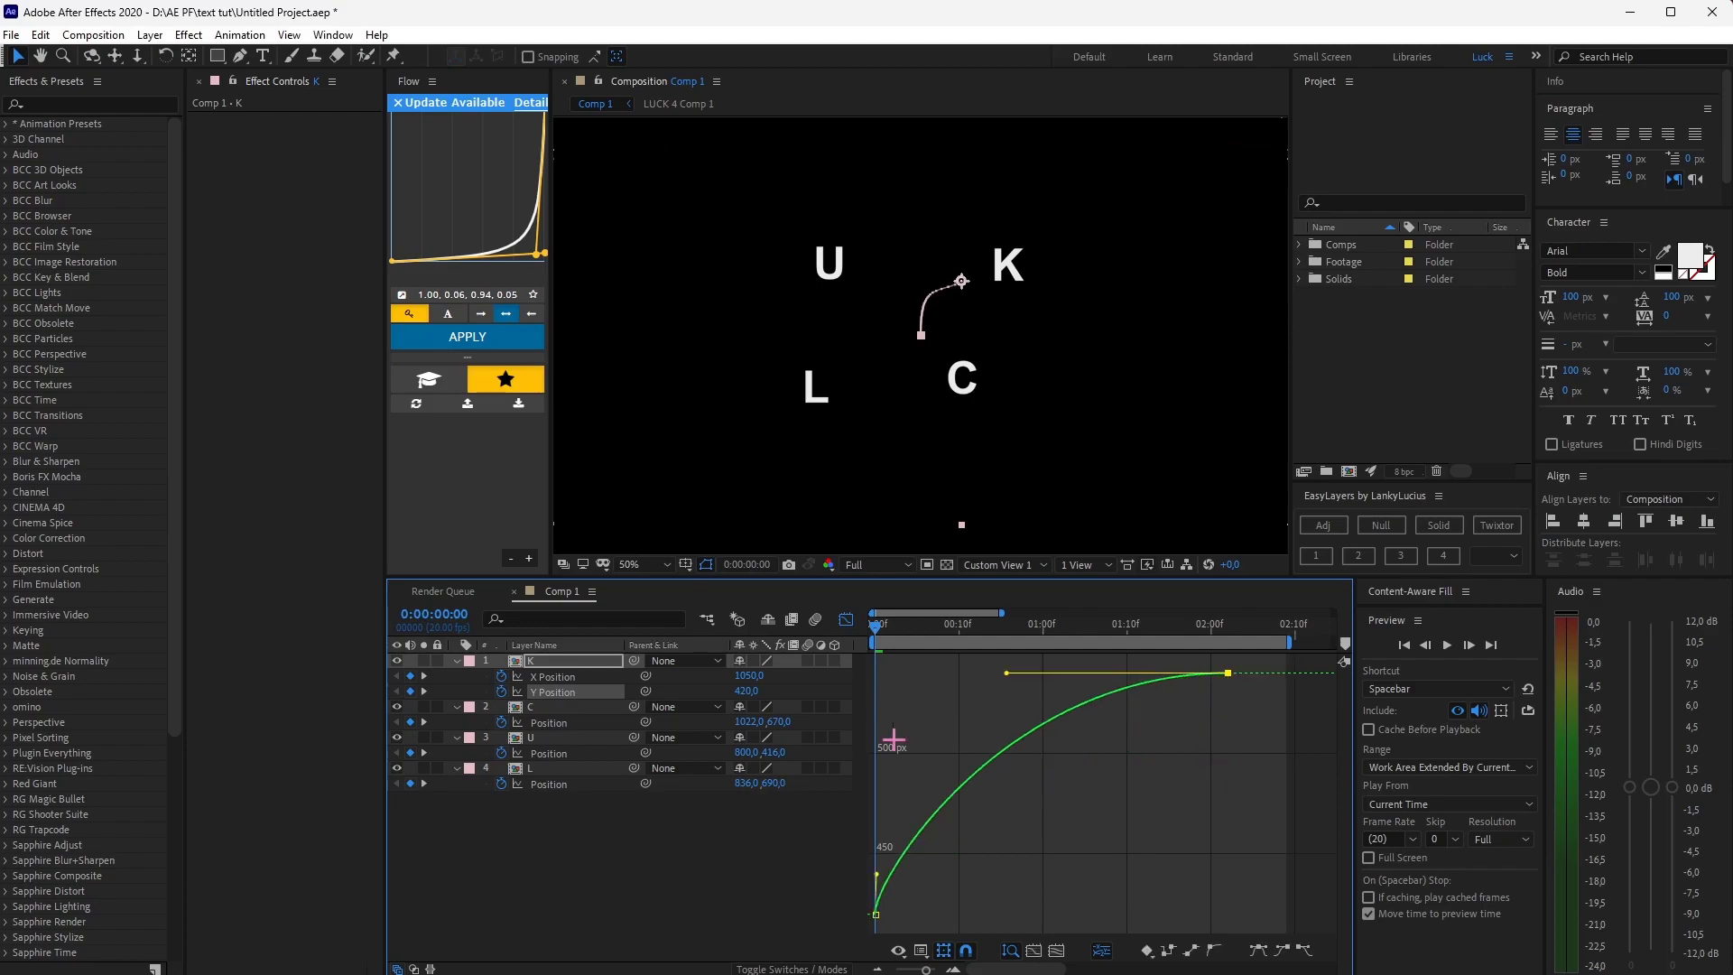
drag(876, 875, 924, 702)
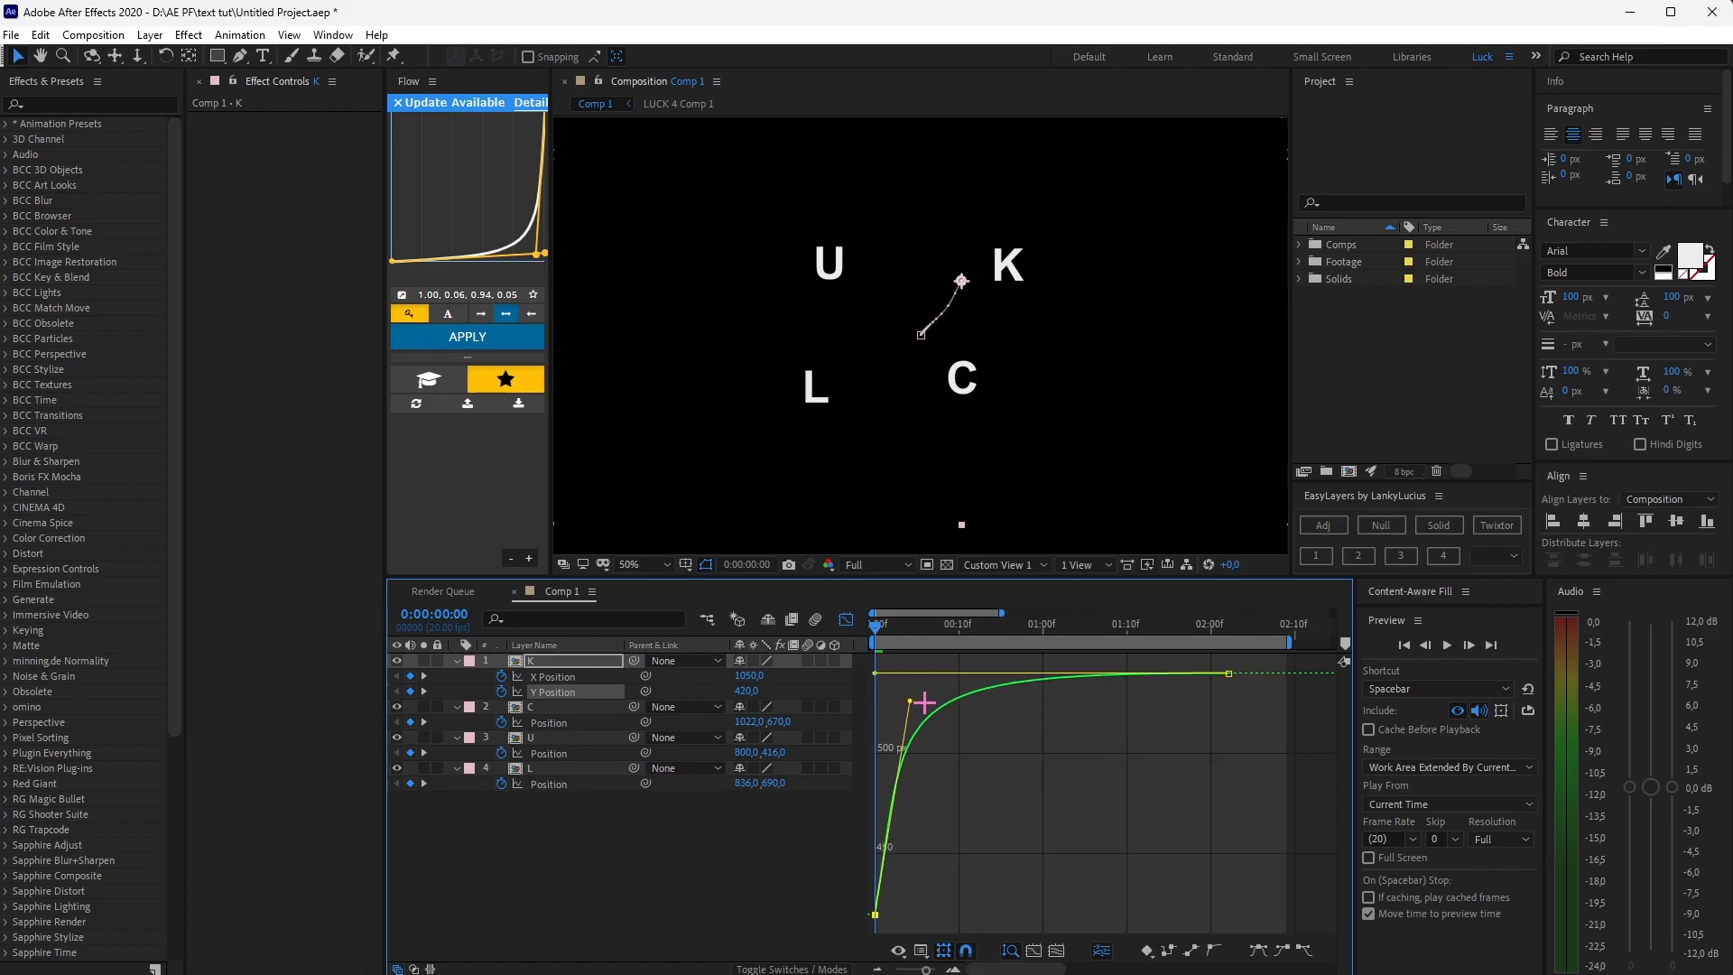
click(847, 620)
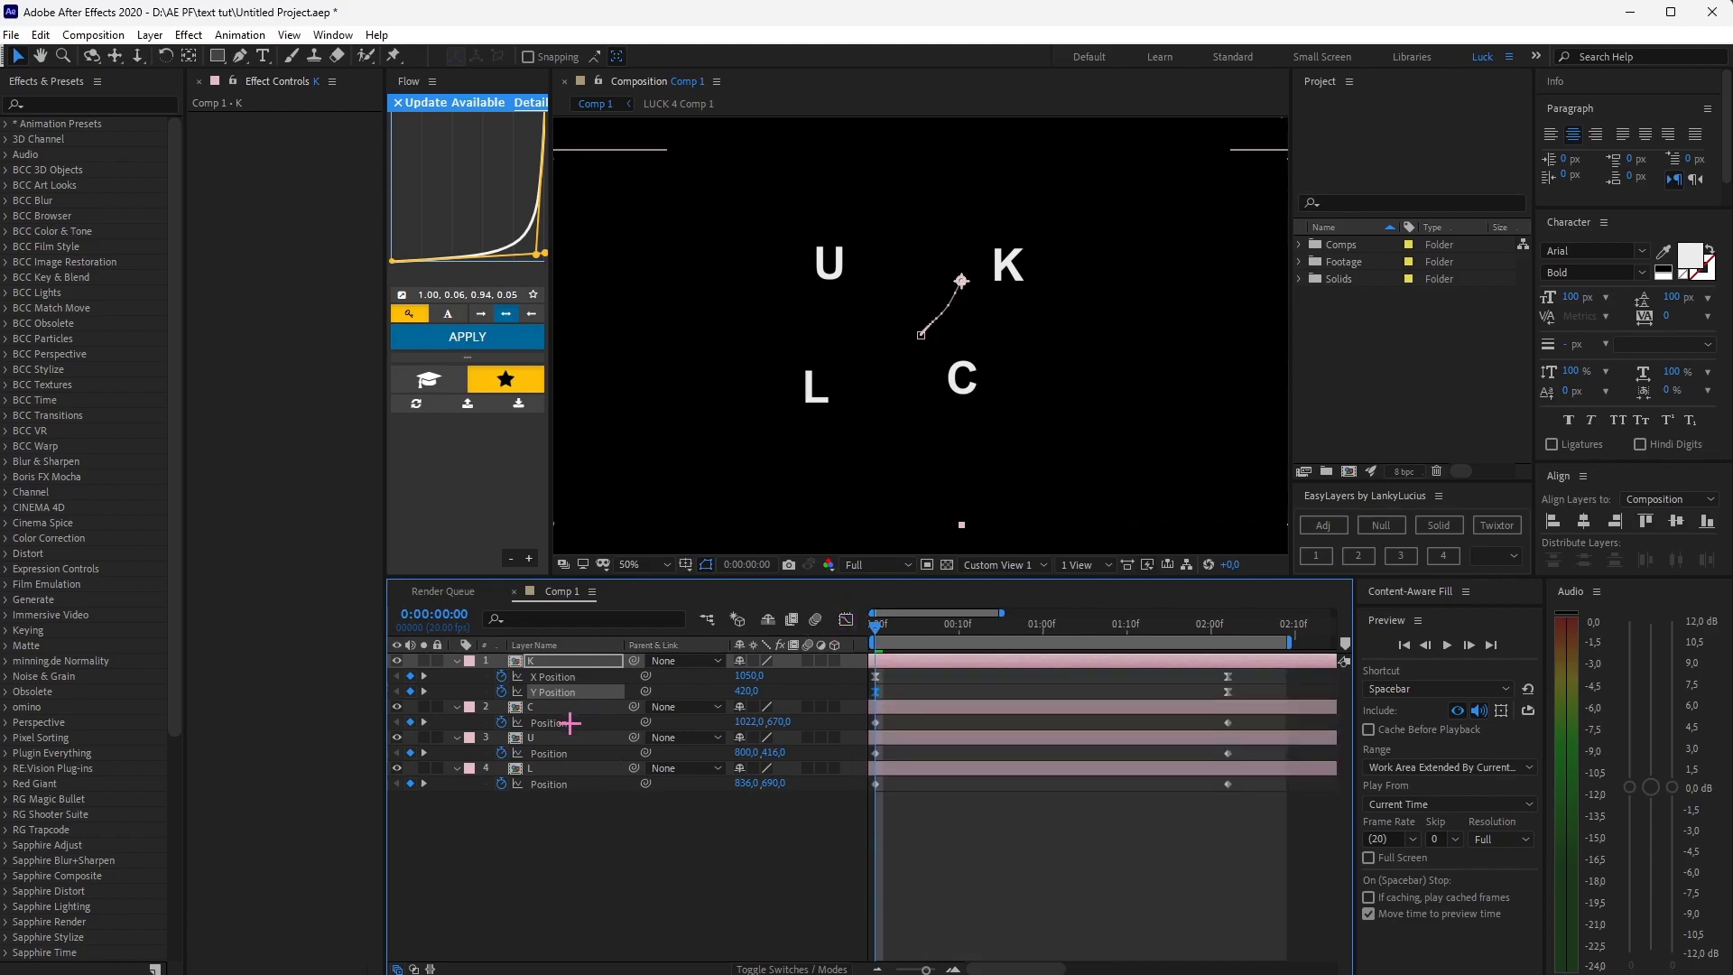
- Preview the C, U and L letters assembling into LUCK, then stop playback
key(space)
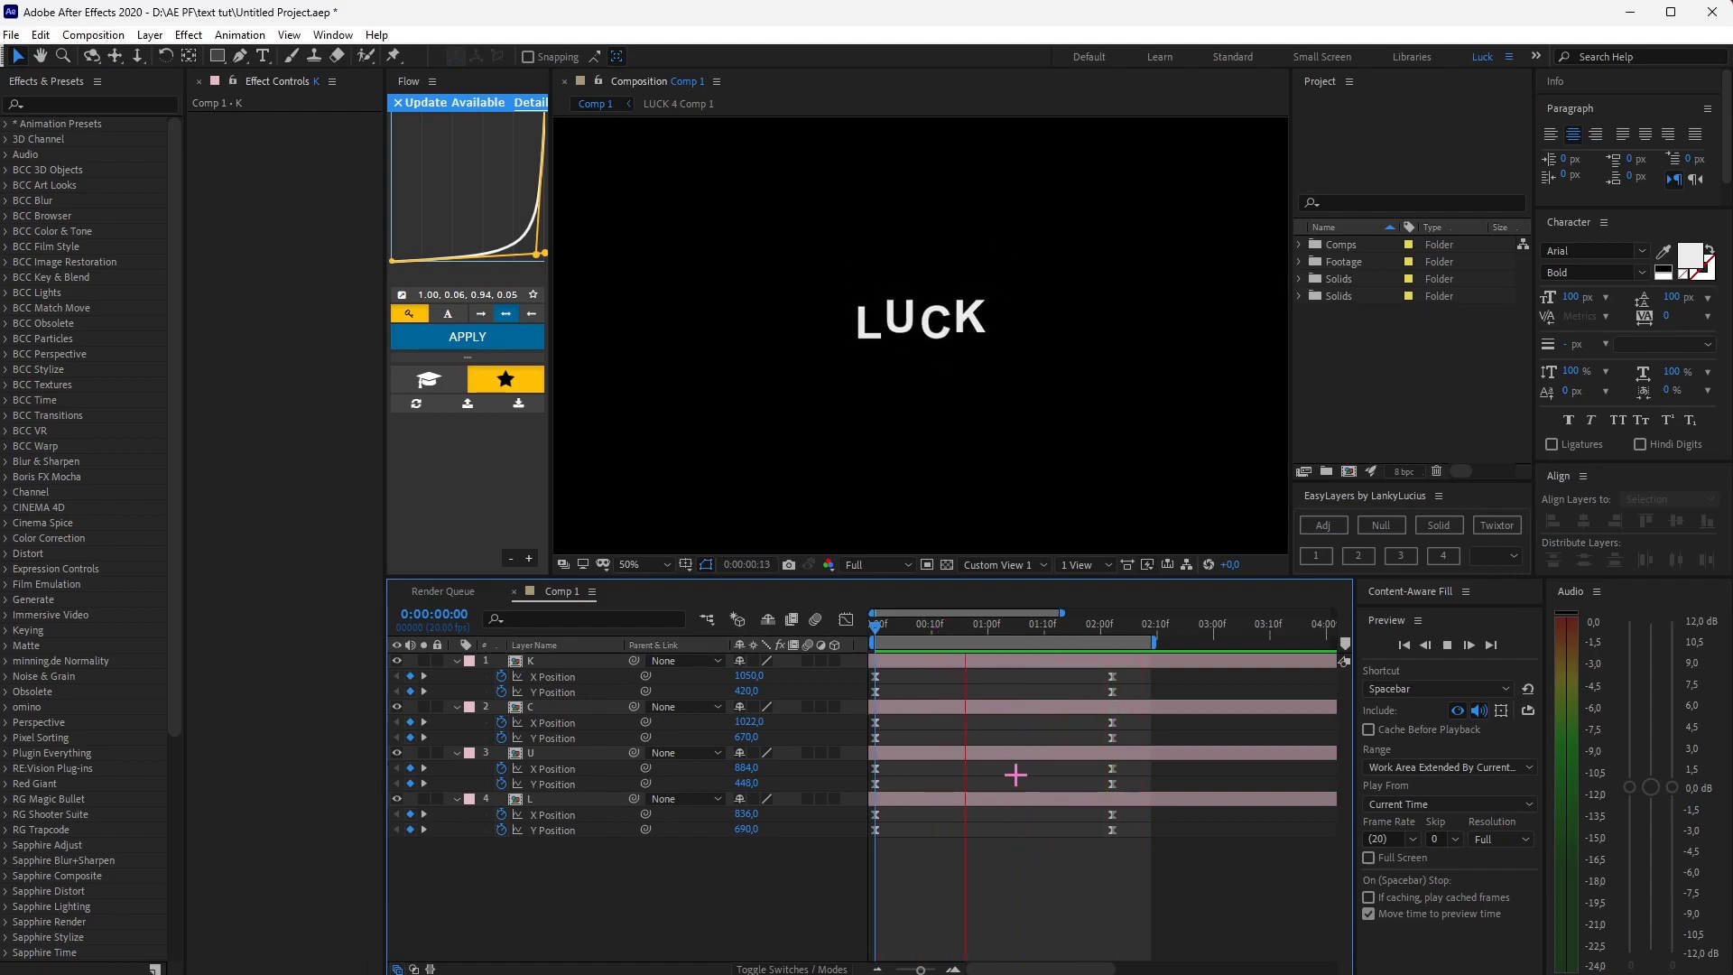
key(space)
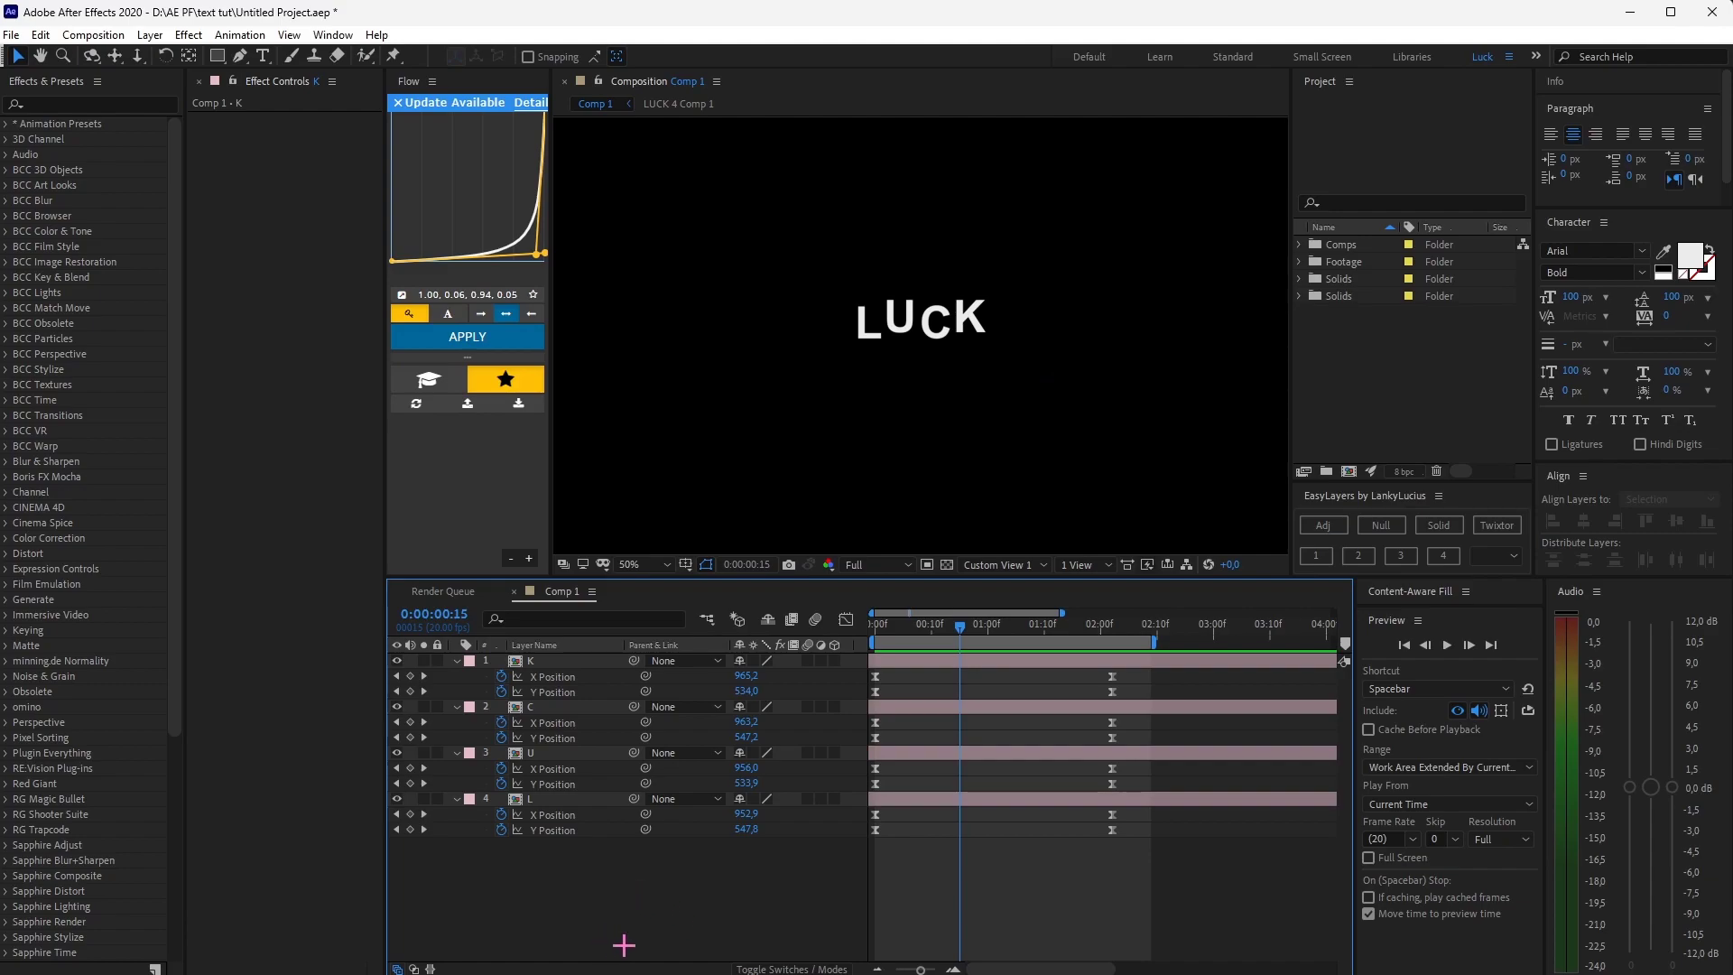
- Add an adjustment layer with Posterize Time at 5 fps and preview the choppy fly-in
drag(970, 645, 585, 665)
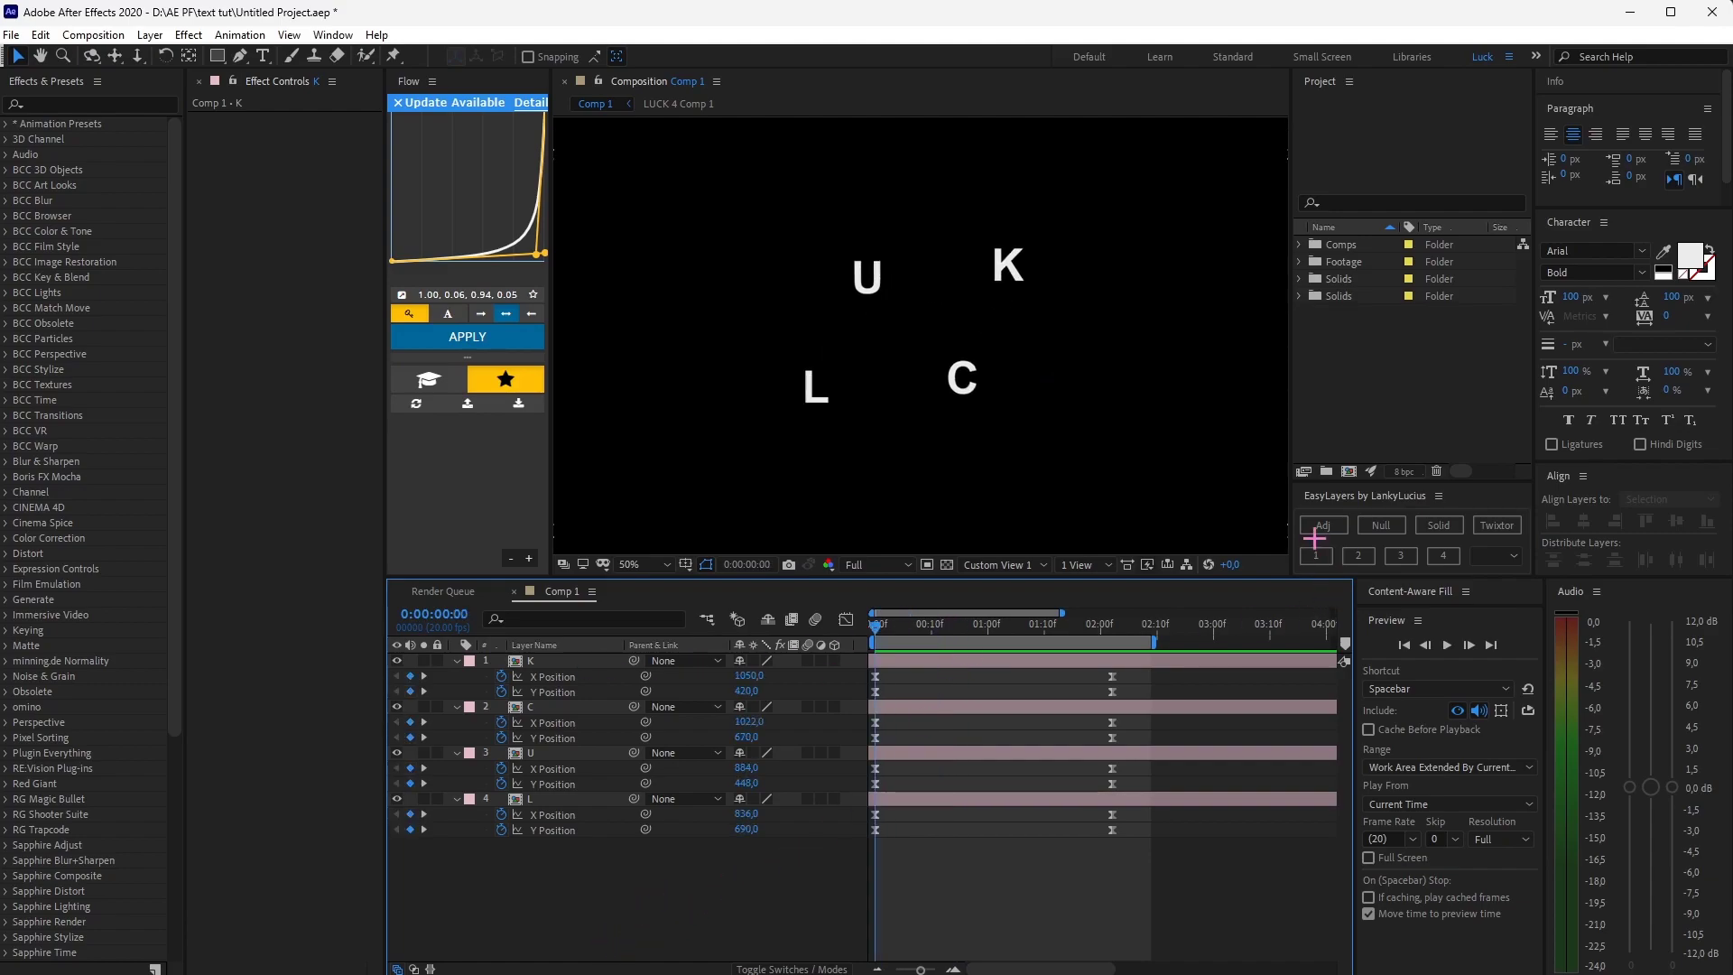
click(1322, 526)
key(ctrl+space)
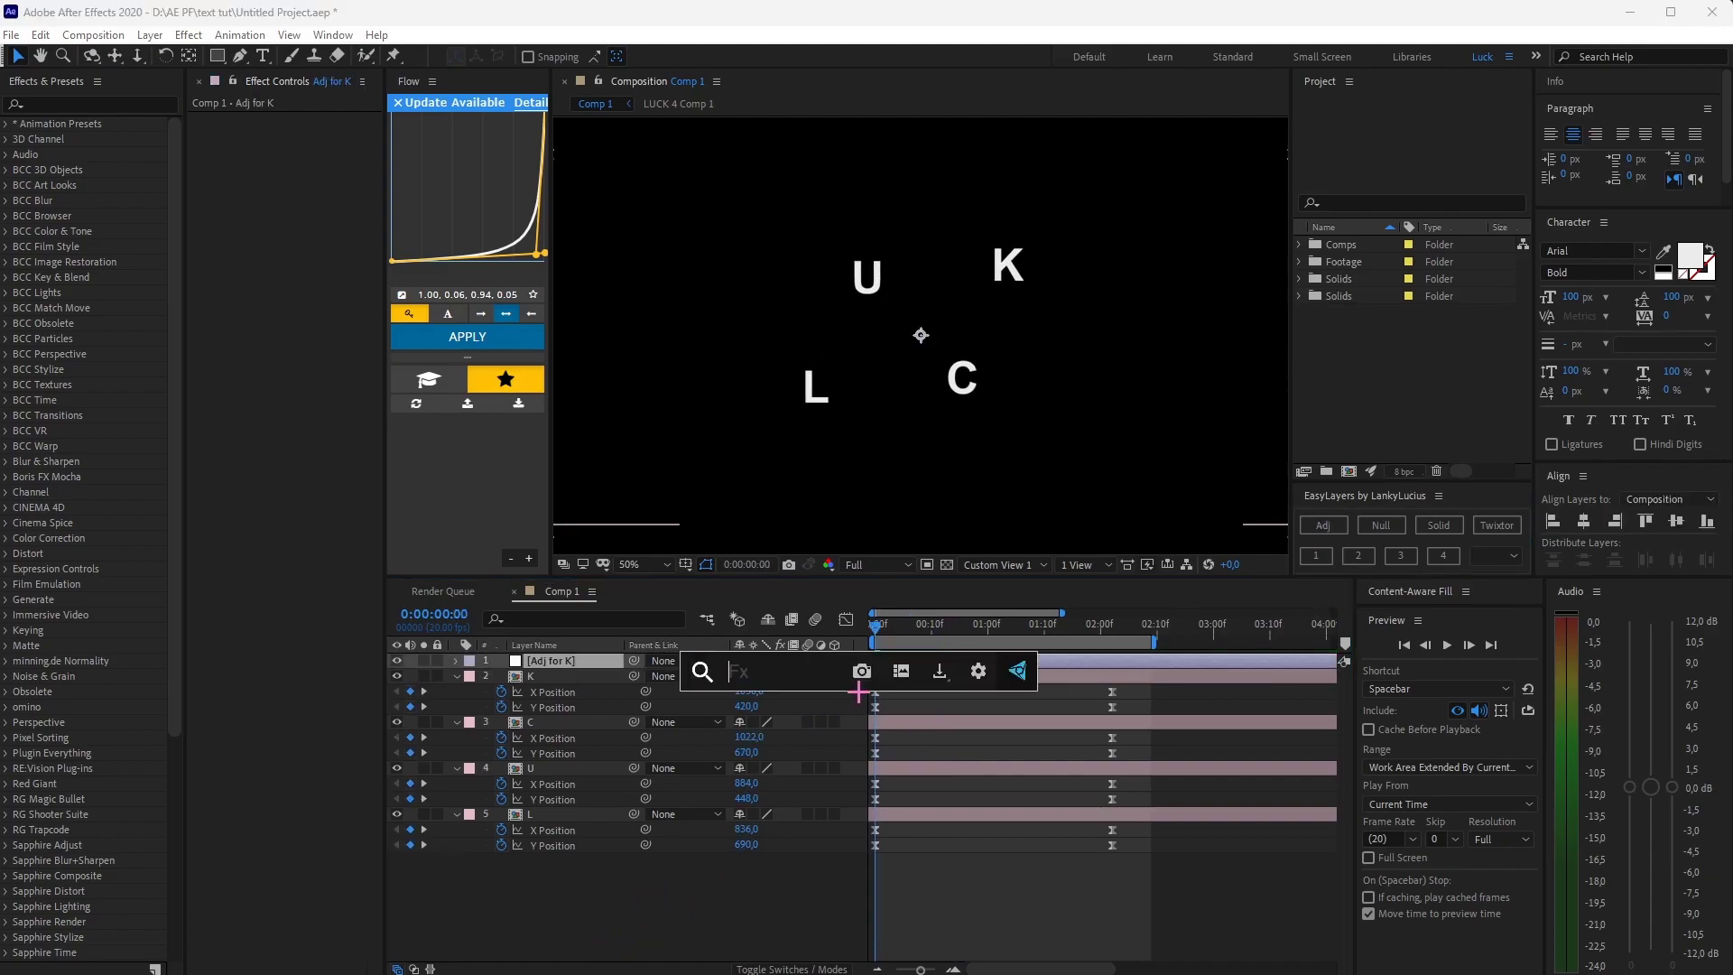
text(pos)
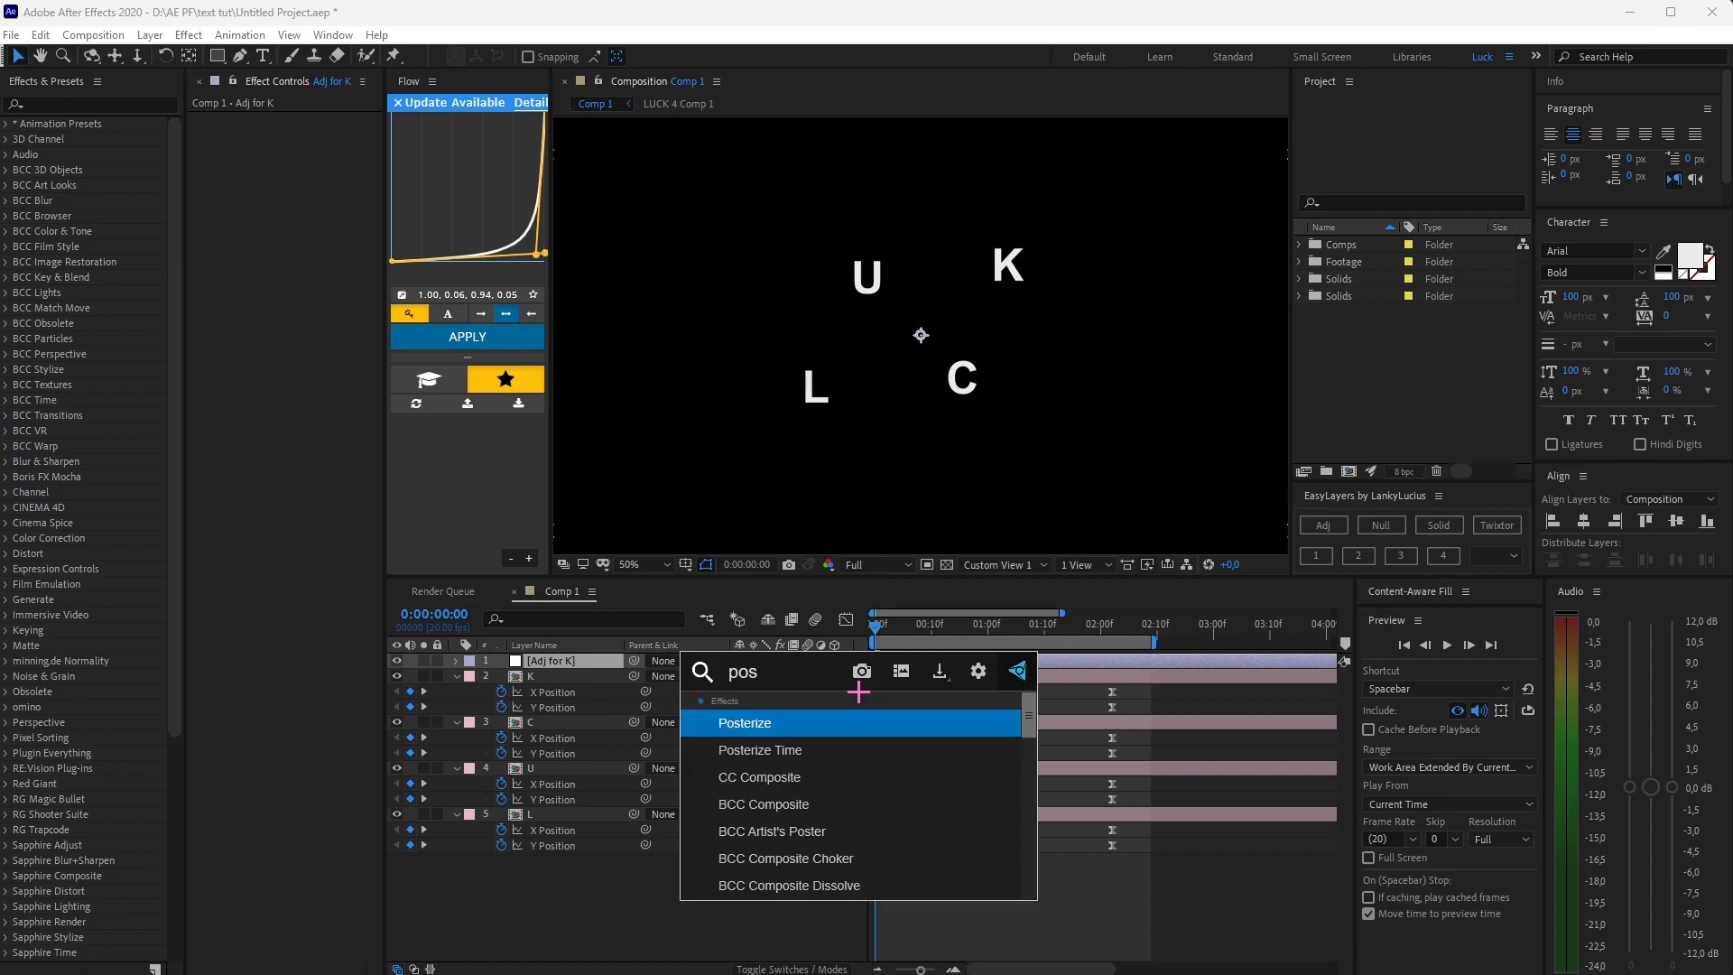
click(818, 740)
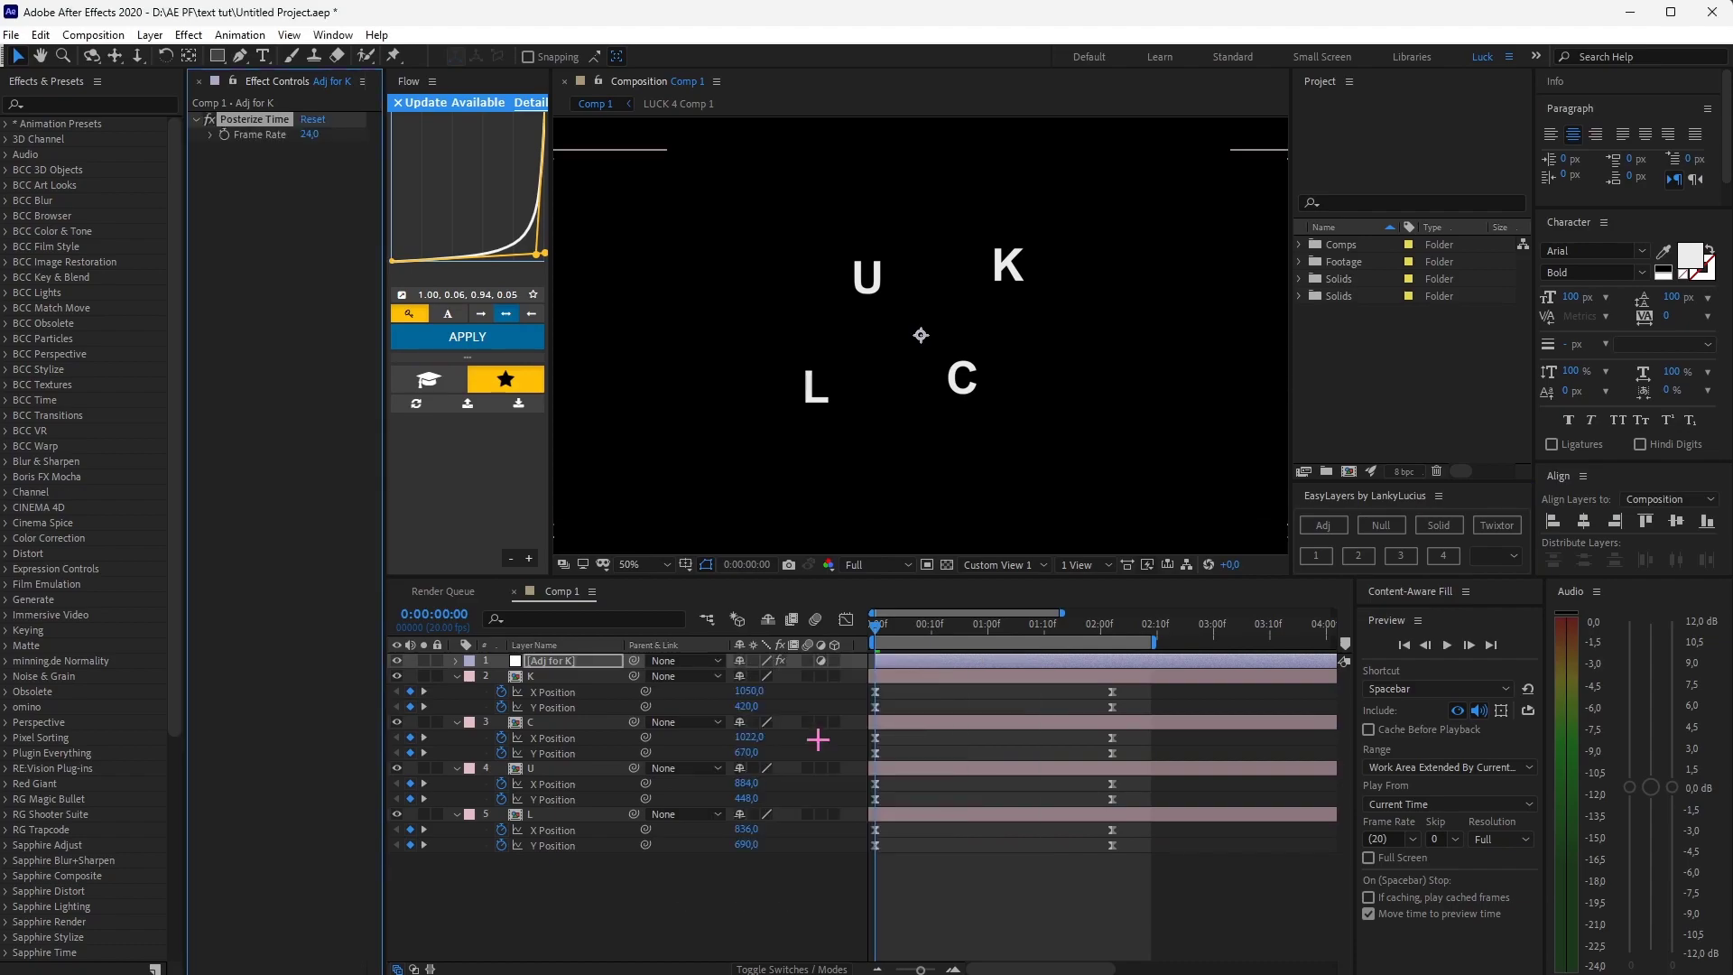
text(5)
key(Return)
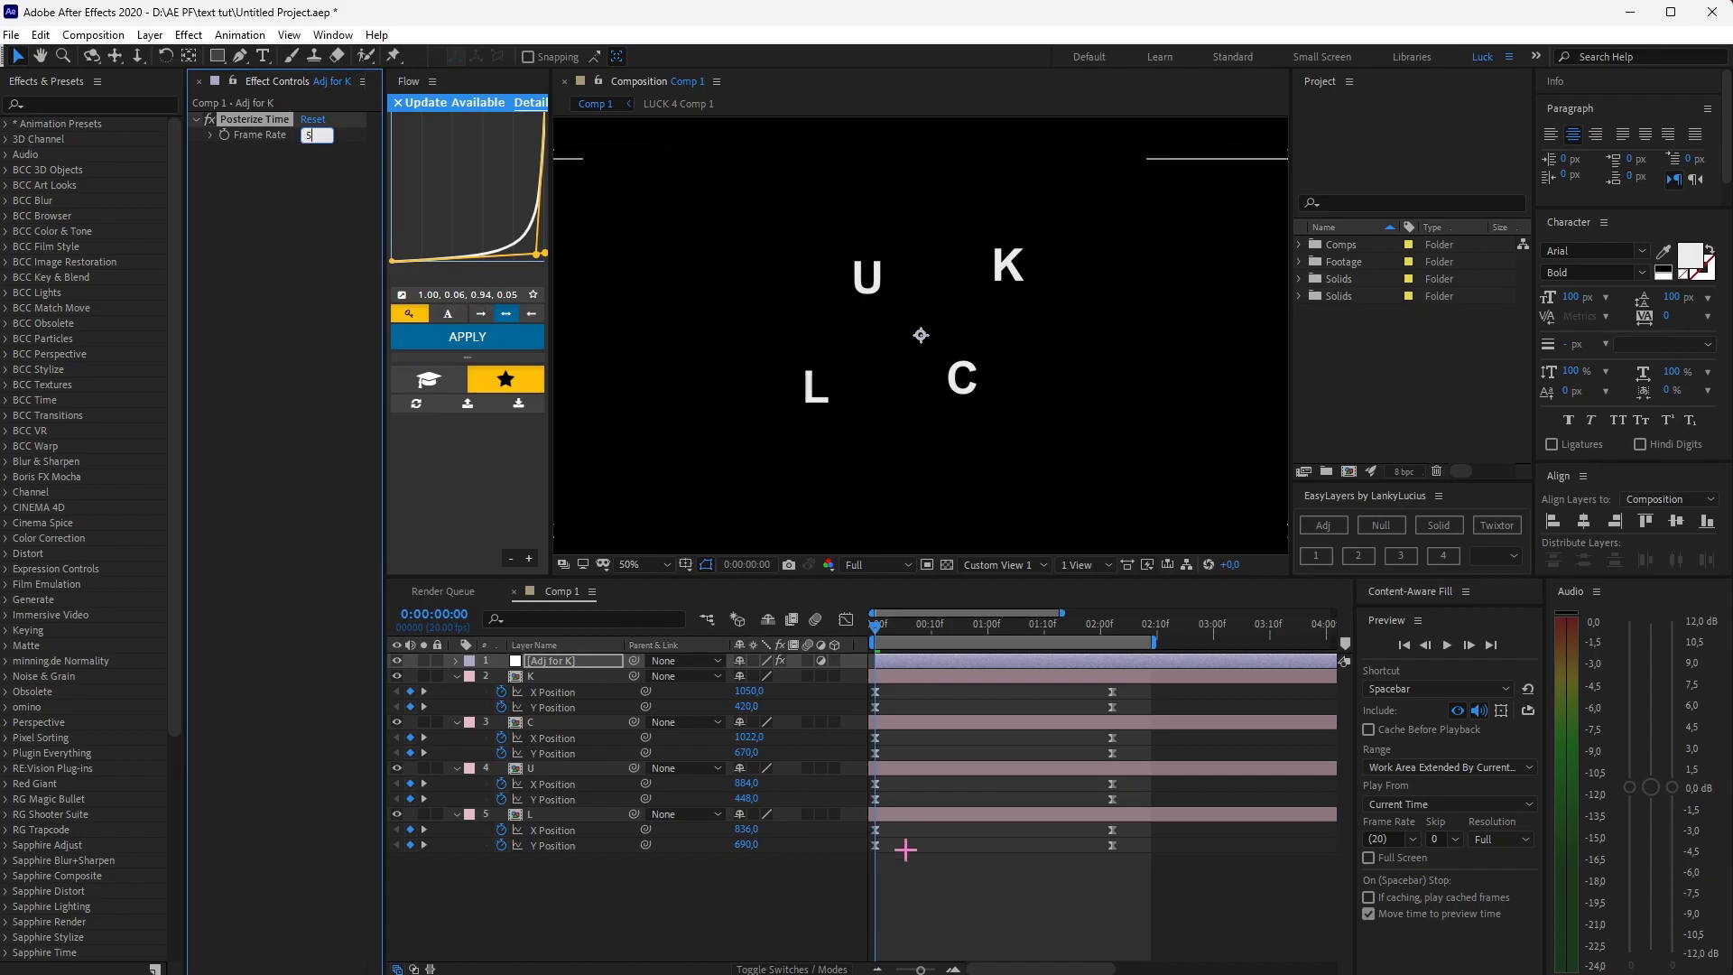
click(907, 864)
key(space)
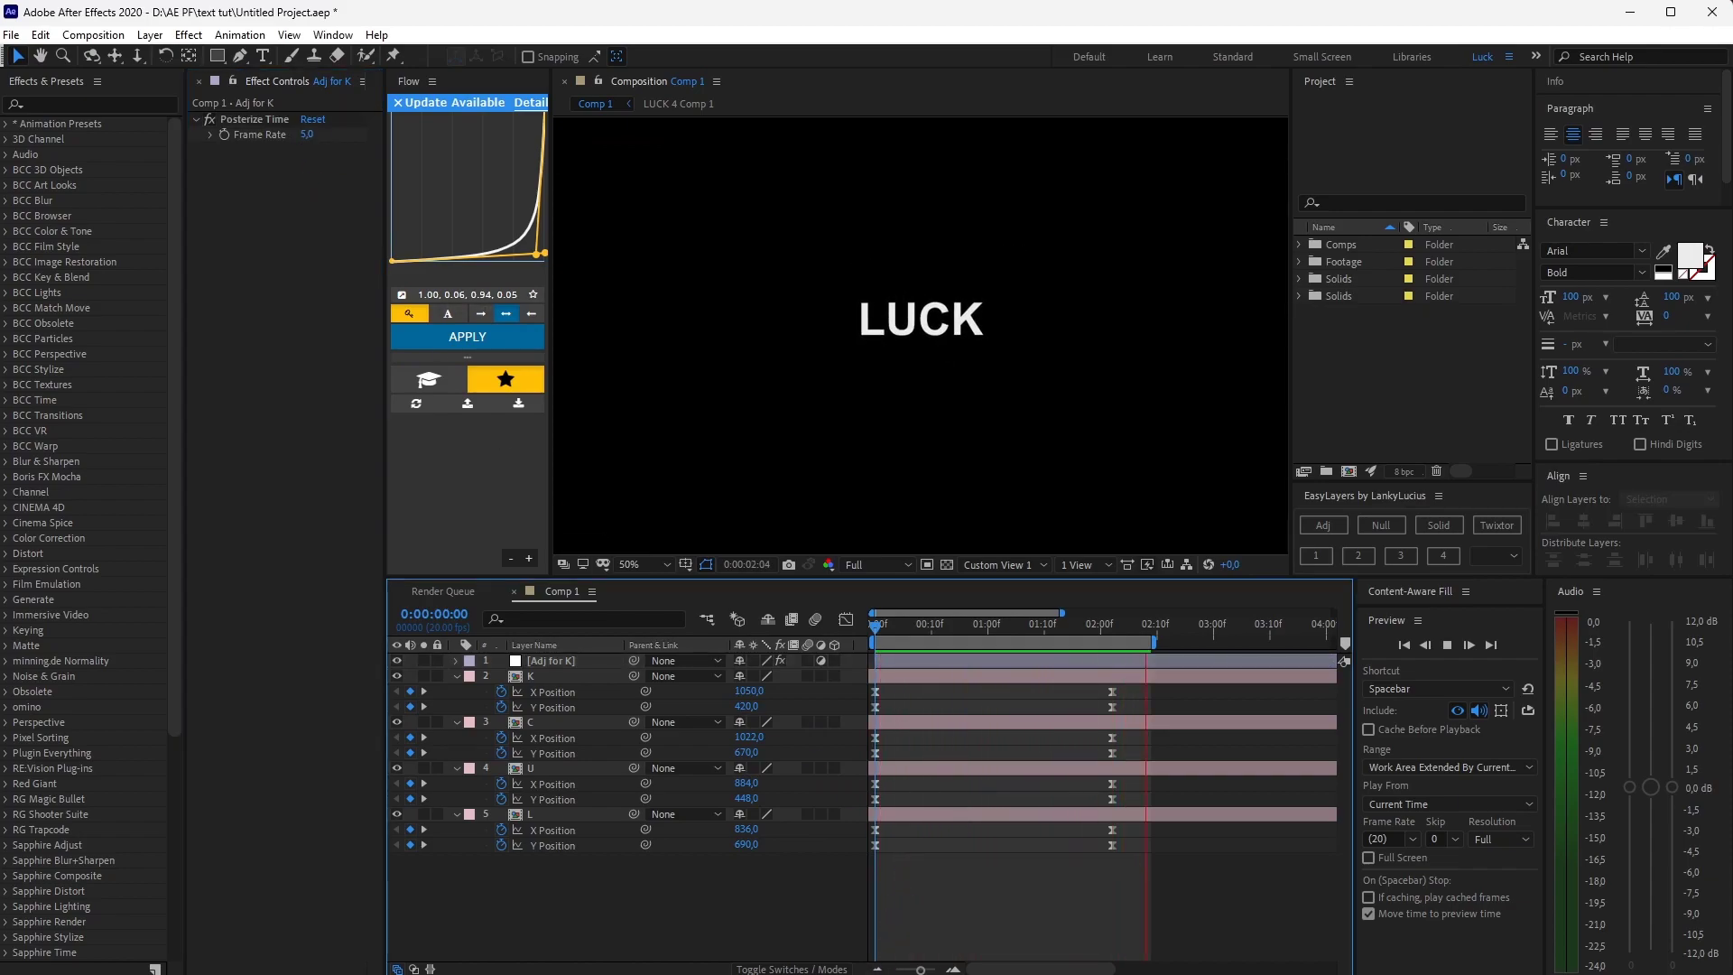
mouse_move(929, 623)
mouse_down()
mouse_move(1055, 627)
mouse_move(971, 623)
mouse_up()
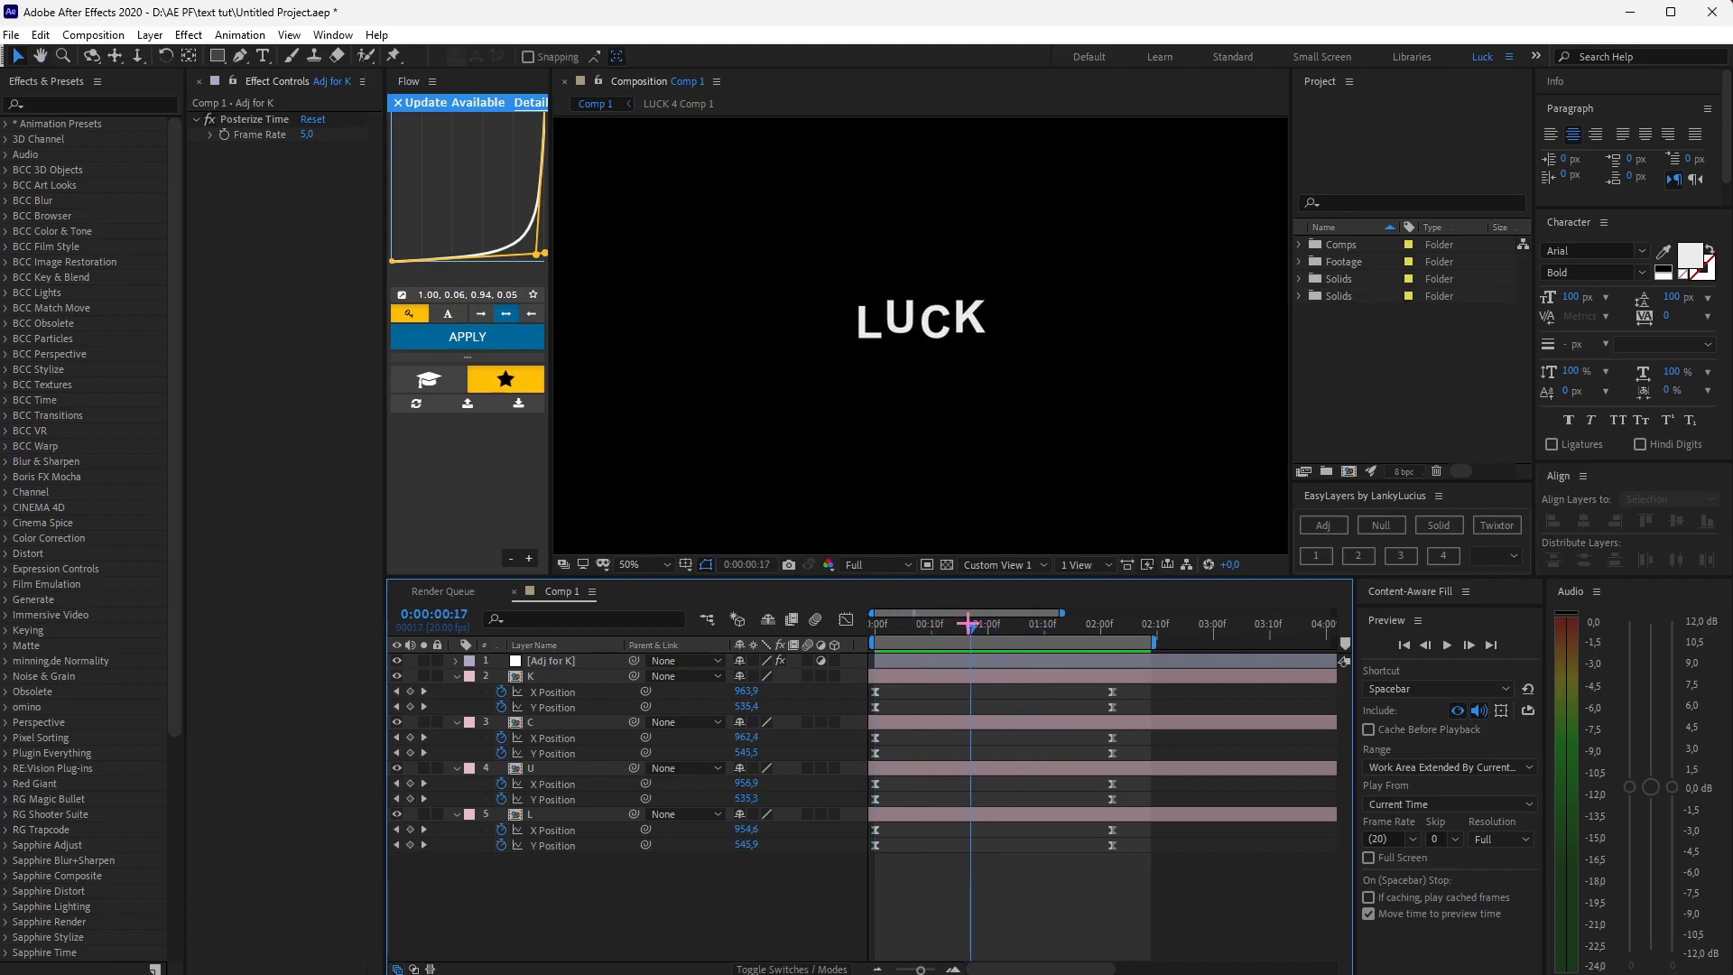
- Push L down-right at frame 14 and U upward at 1:03 to curve their paths
click(921, 816)
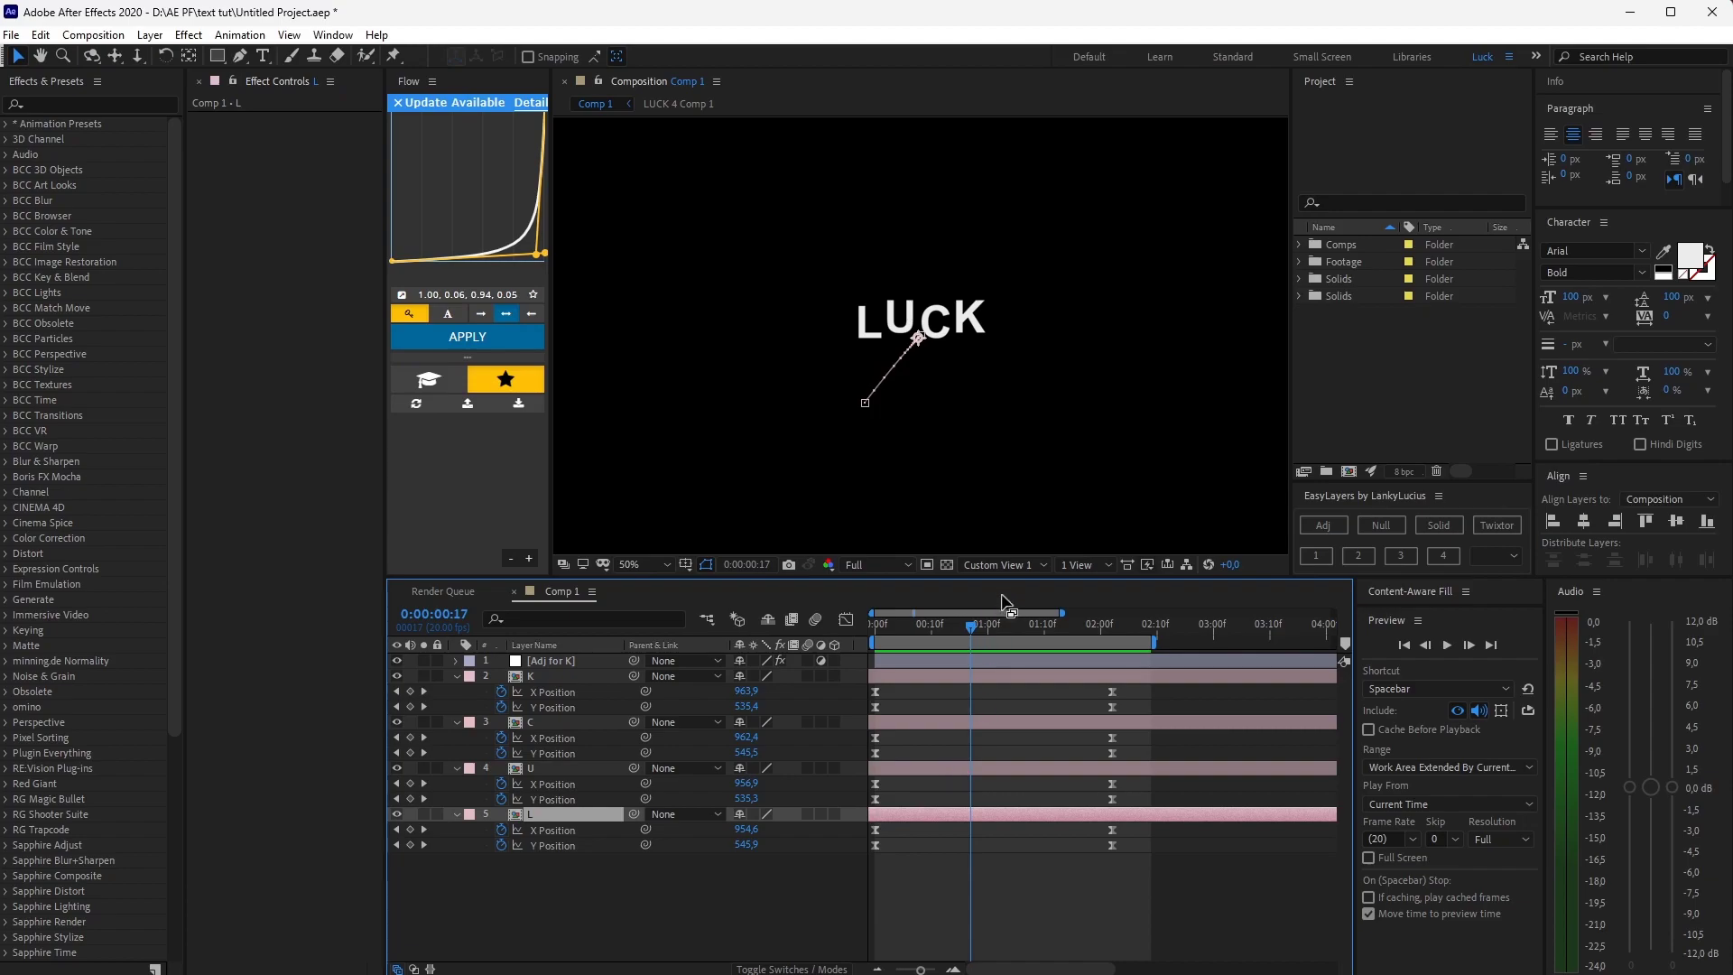
drag(970, 628, 955, 628)
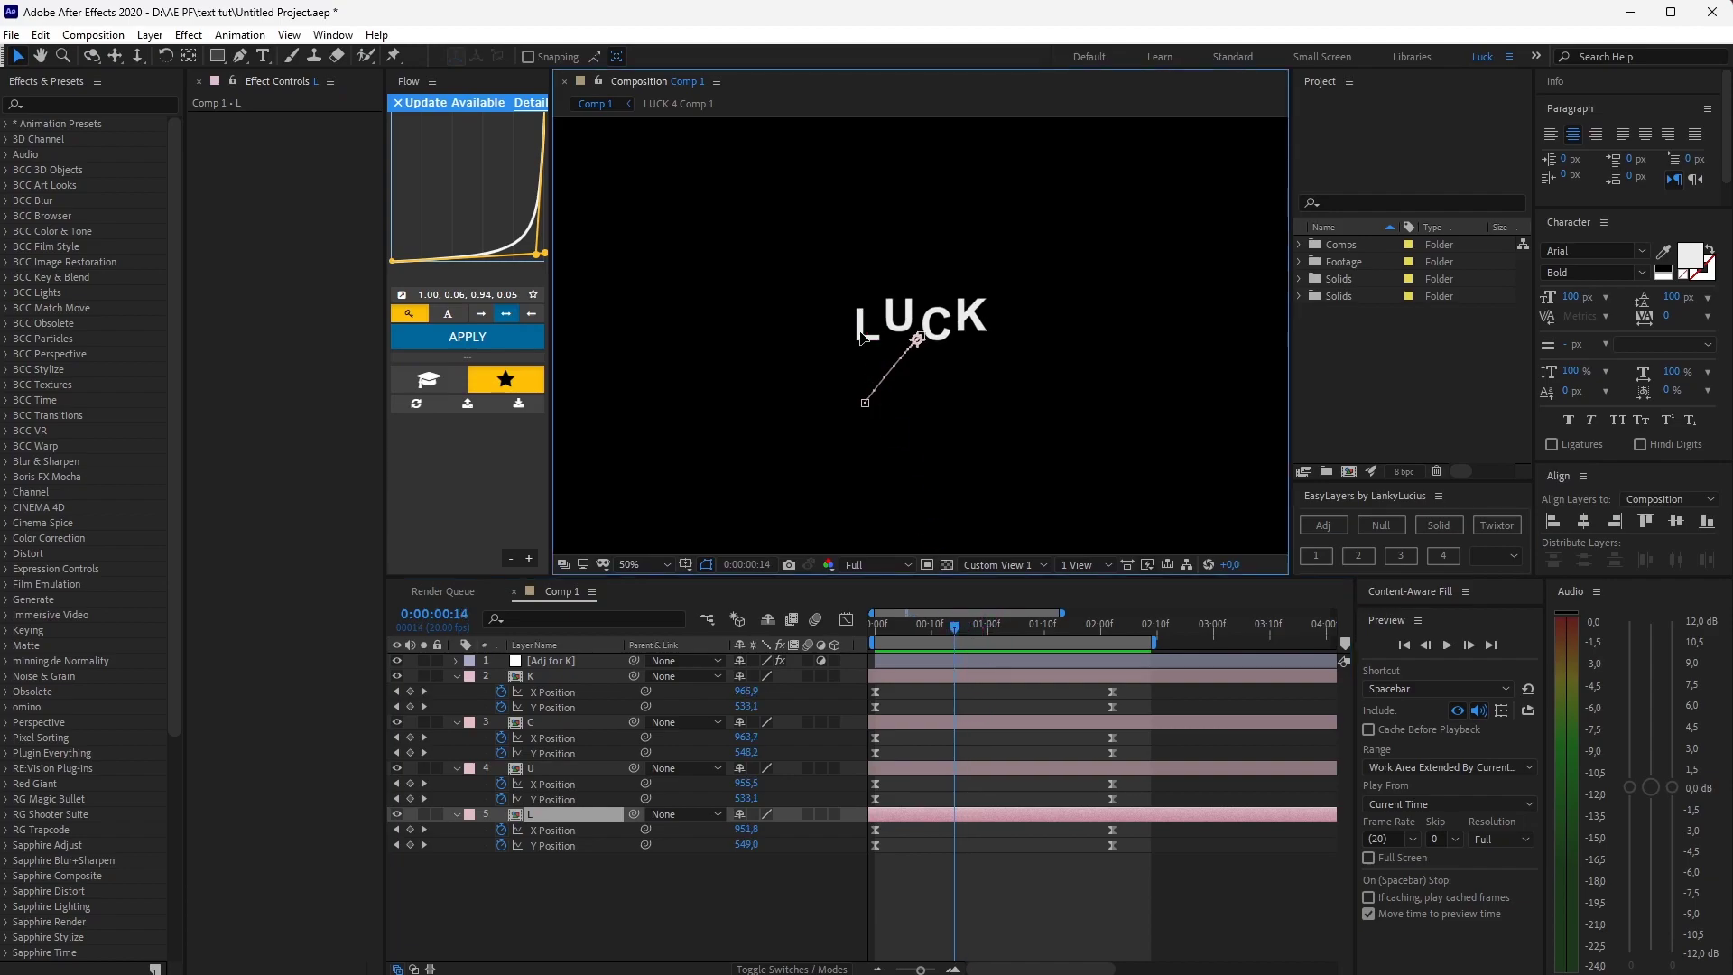
drag(863, 330, 869, 346)
drag(956, 638, 1009, 634)
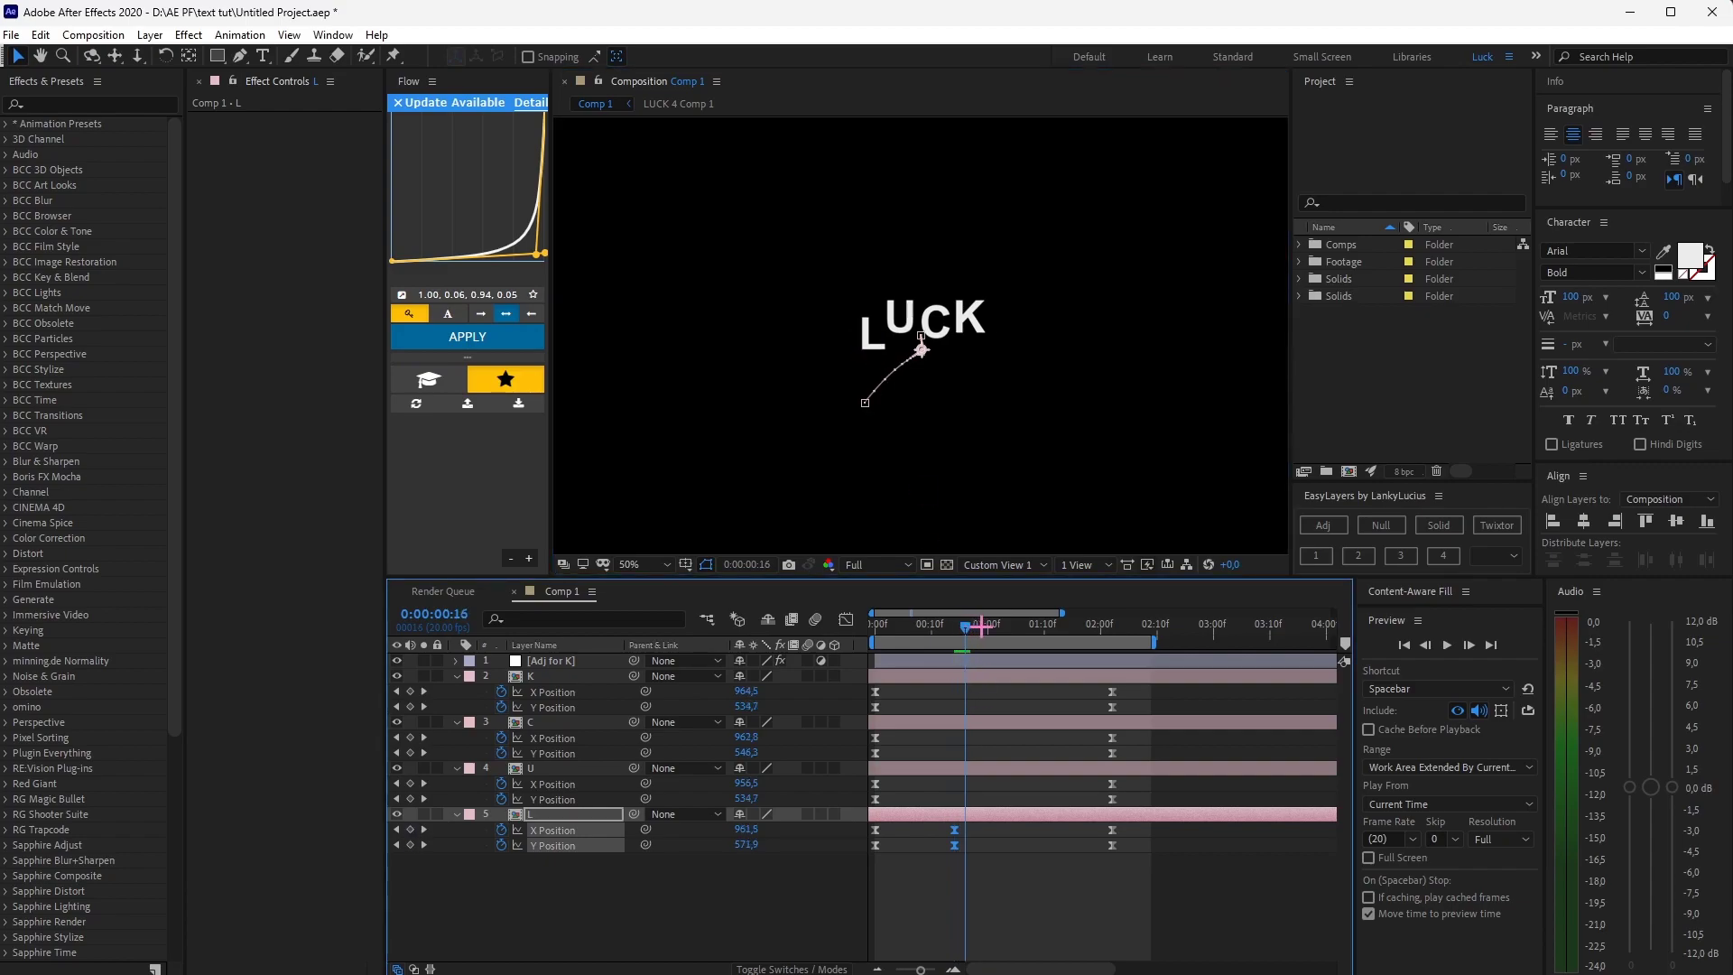
click(1006, 772)
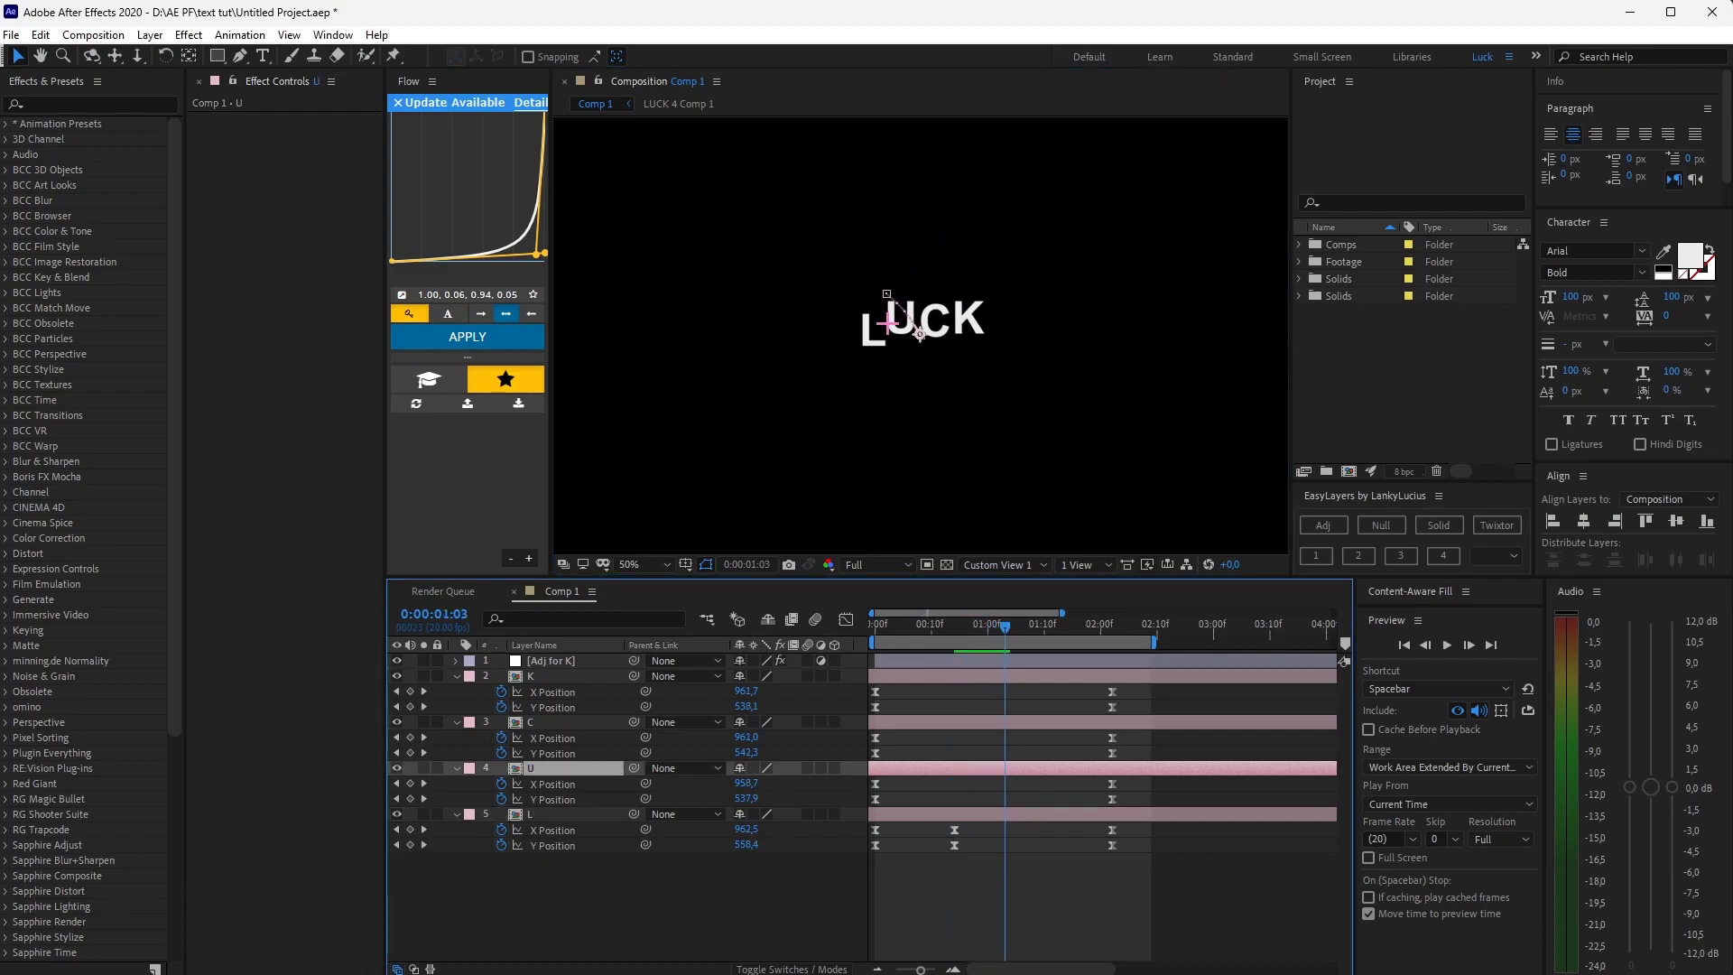
drag(889, 320, 894, 305)
- Offset C at frame 17 and nudge K at 1:09, then preview the curved motion
drag(1003, 627, 971, 628)
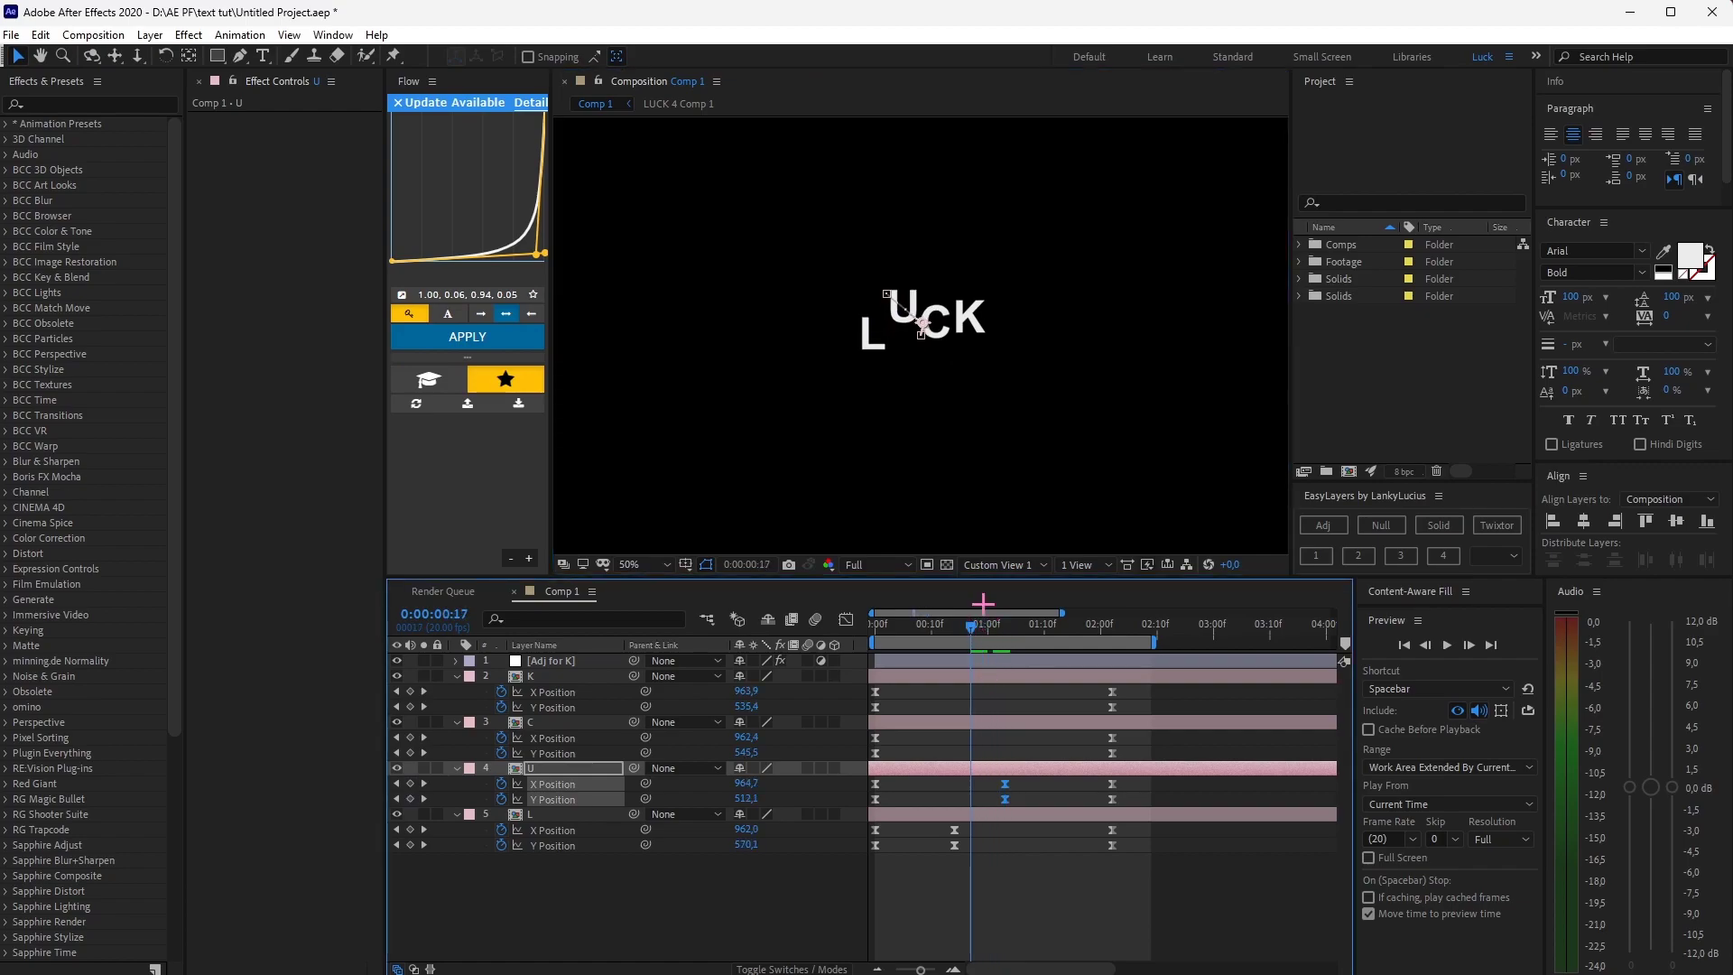
click(983, 718)
drag(934, 325, 926, 357)
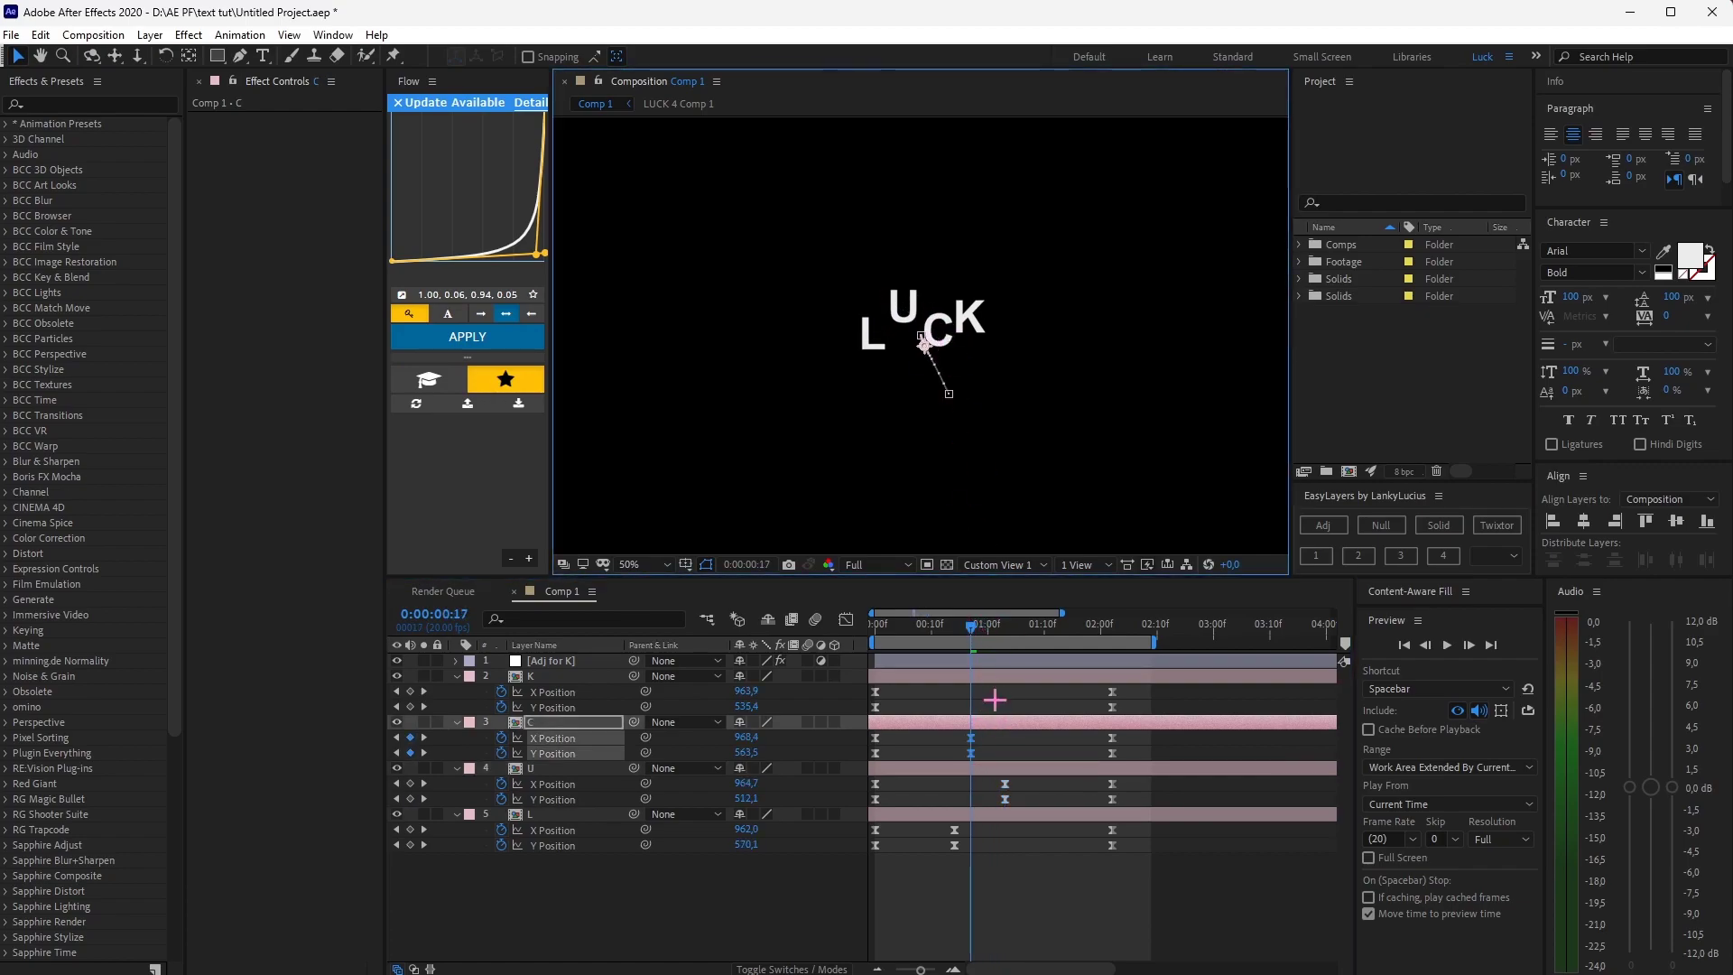
drag(972, 627, 1035, 627)
click(968, 321)
drag(965, 319, 982, 261)
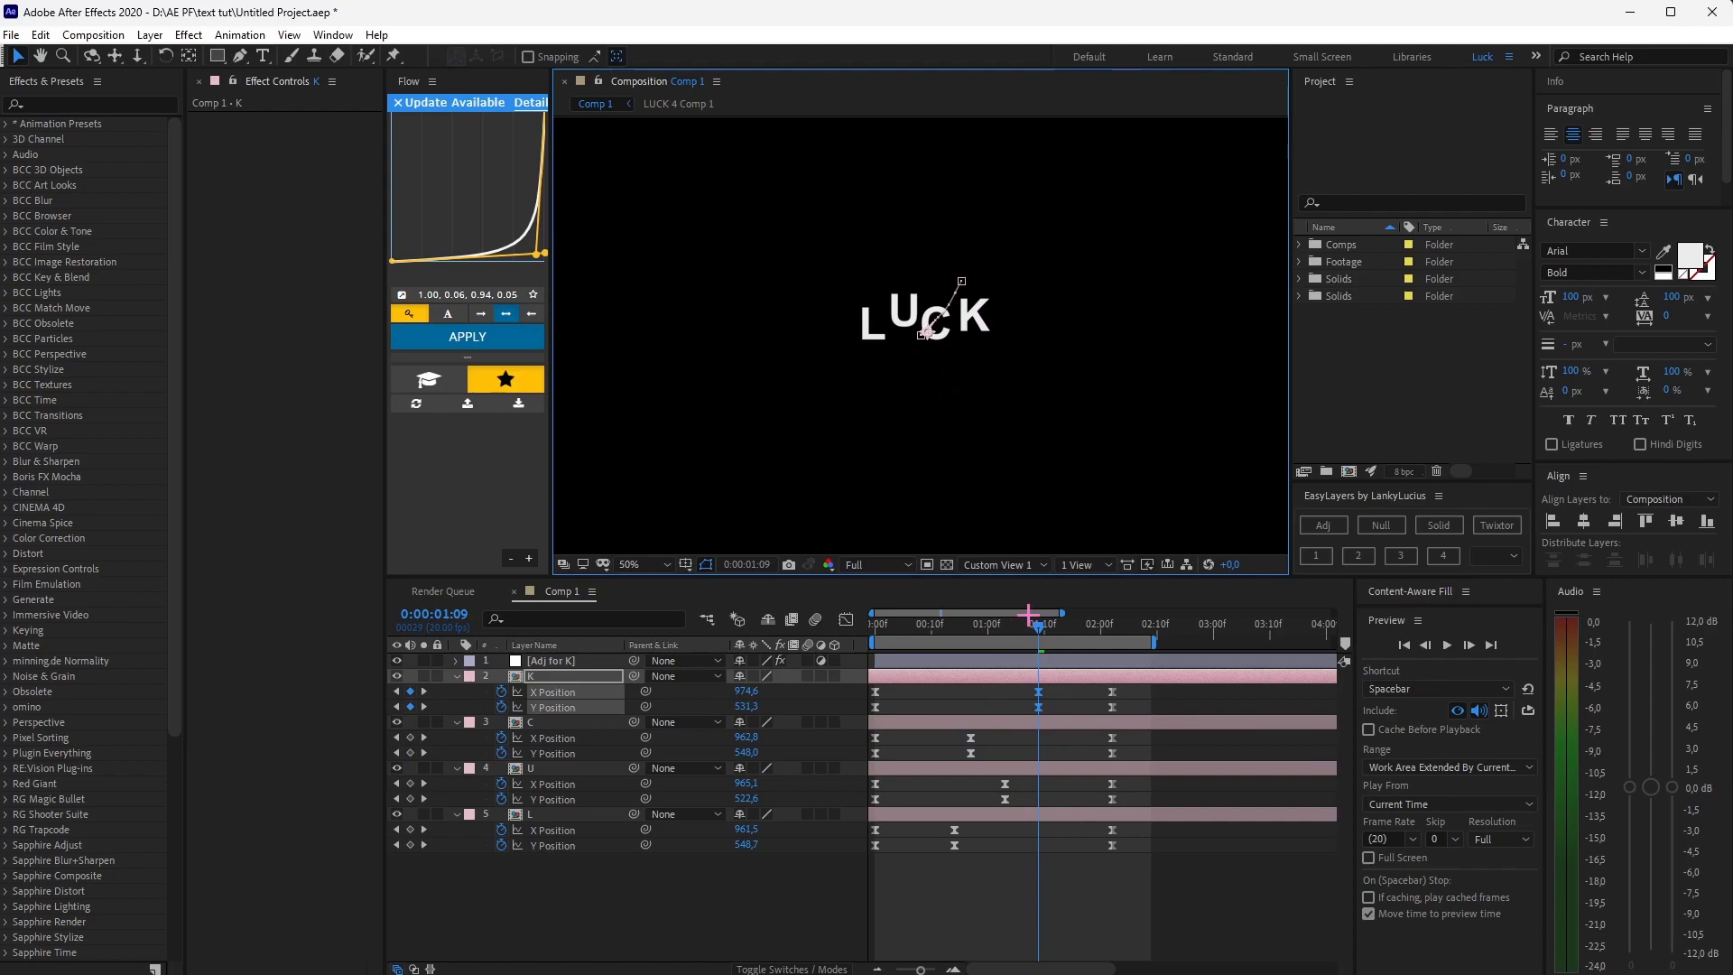
key(space)
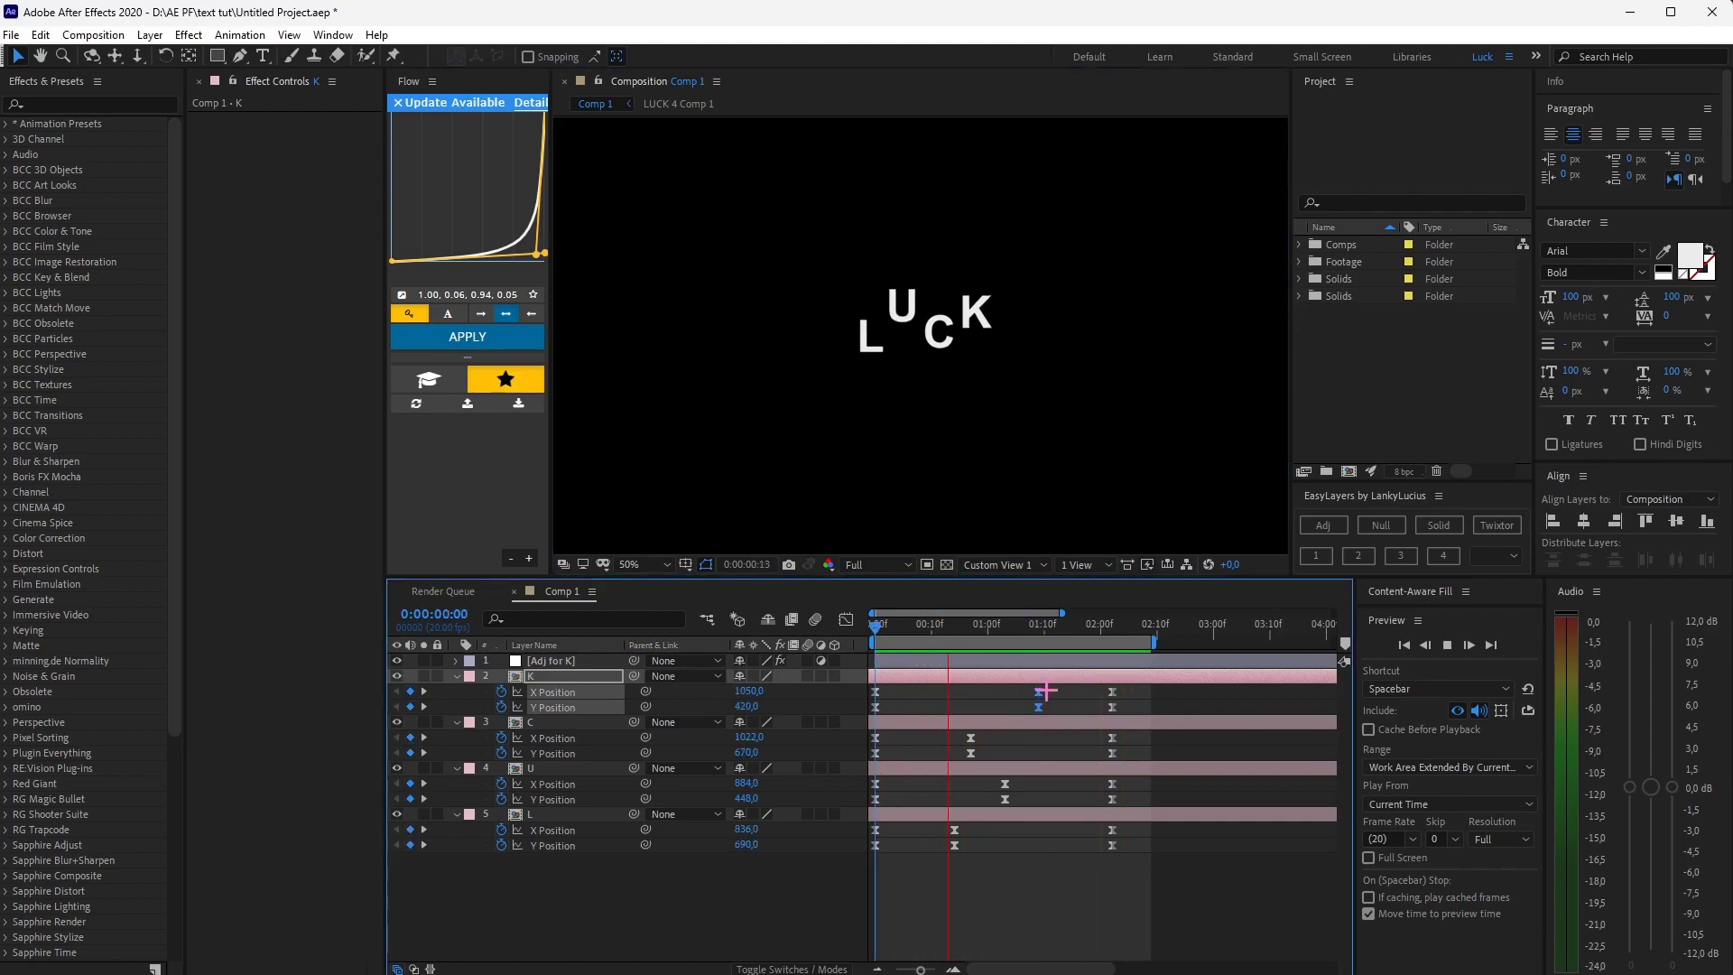
click(965, 625)
- Push K sideways at frame 13 and offset C at 1:09, then preview again
drag(965, 626, 949, 626)
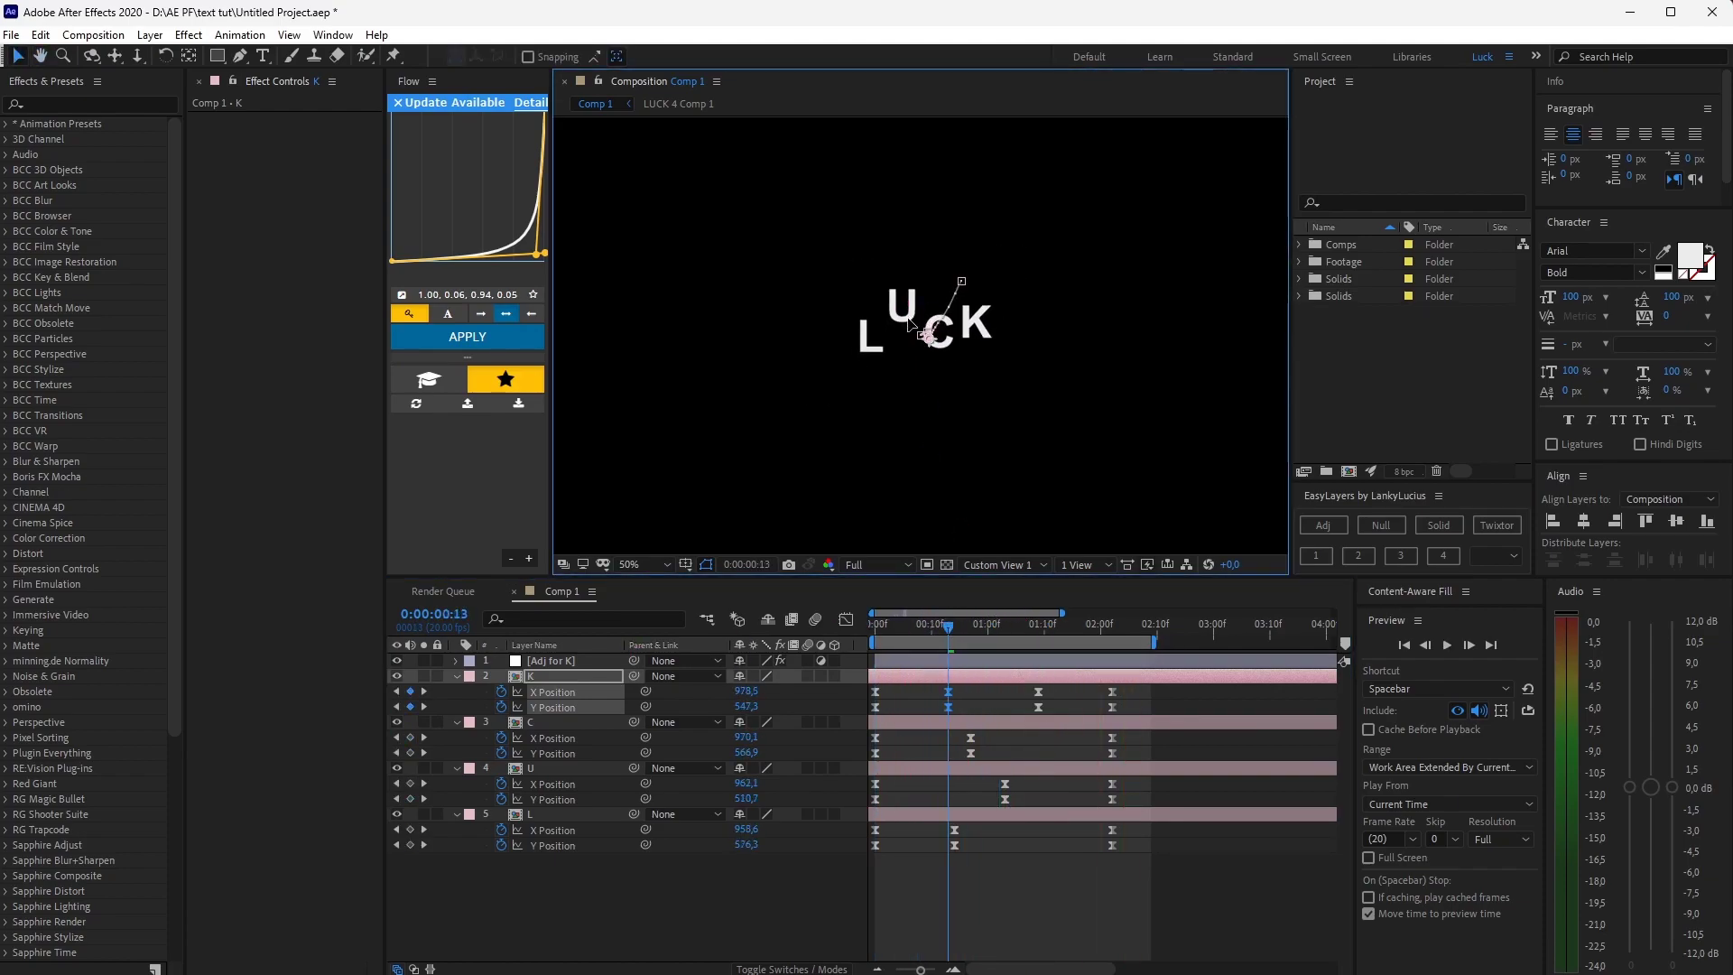
drag(975, 314, 980, 322)
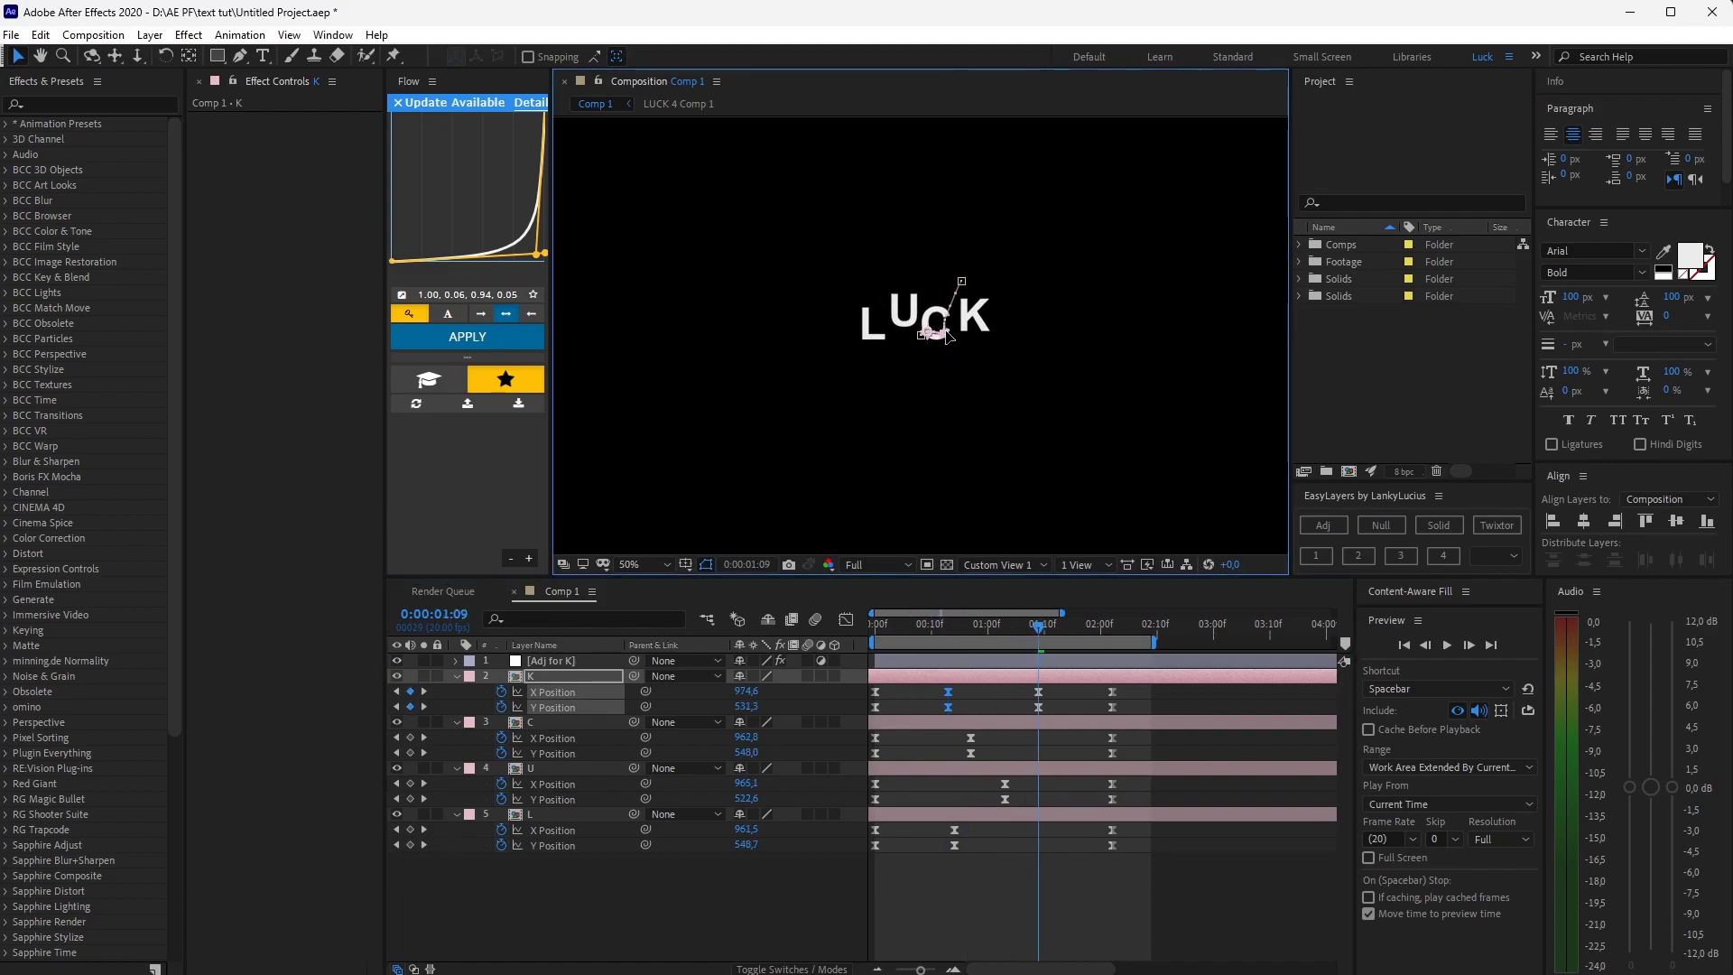
drag(915, 620, 1039, 626)
click(935, 322)
drag(923, 339, 939, 363)
key(space)
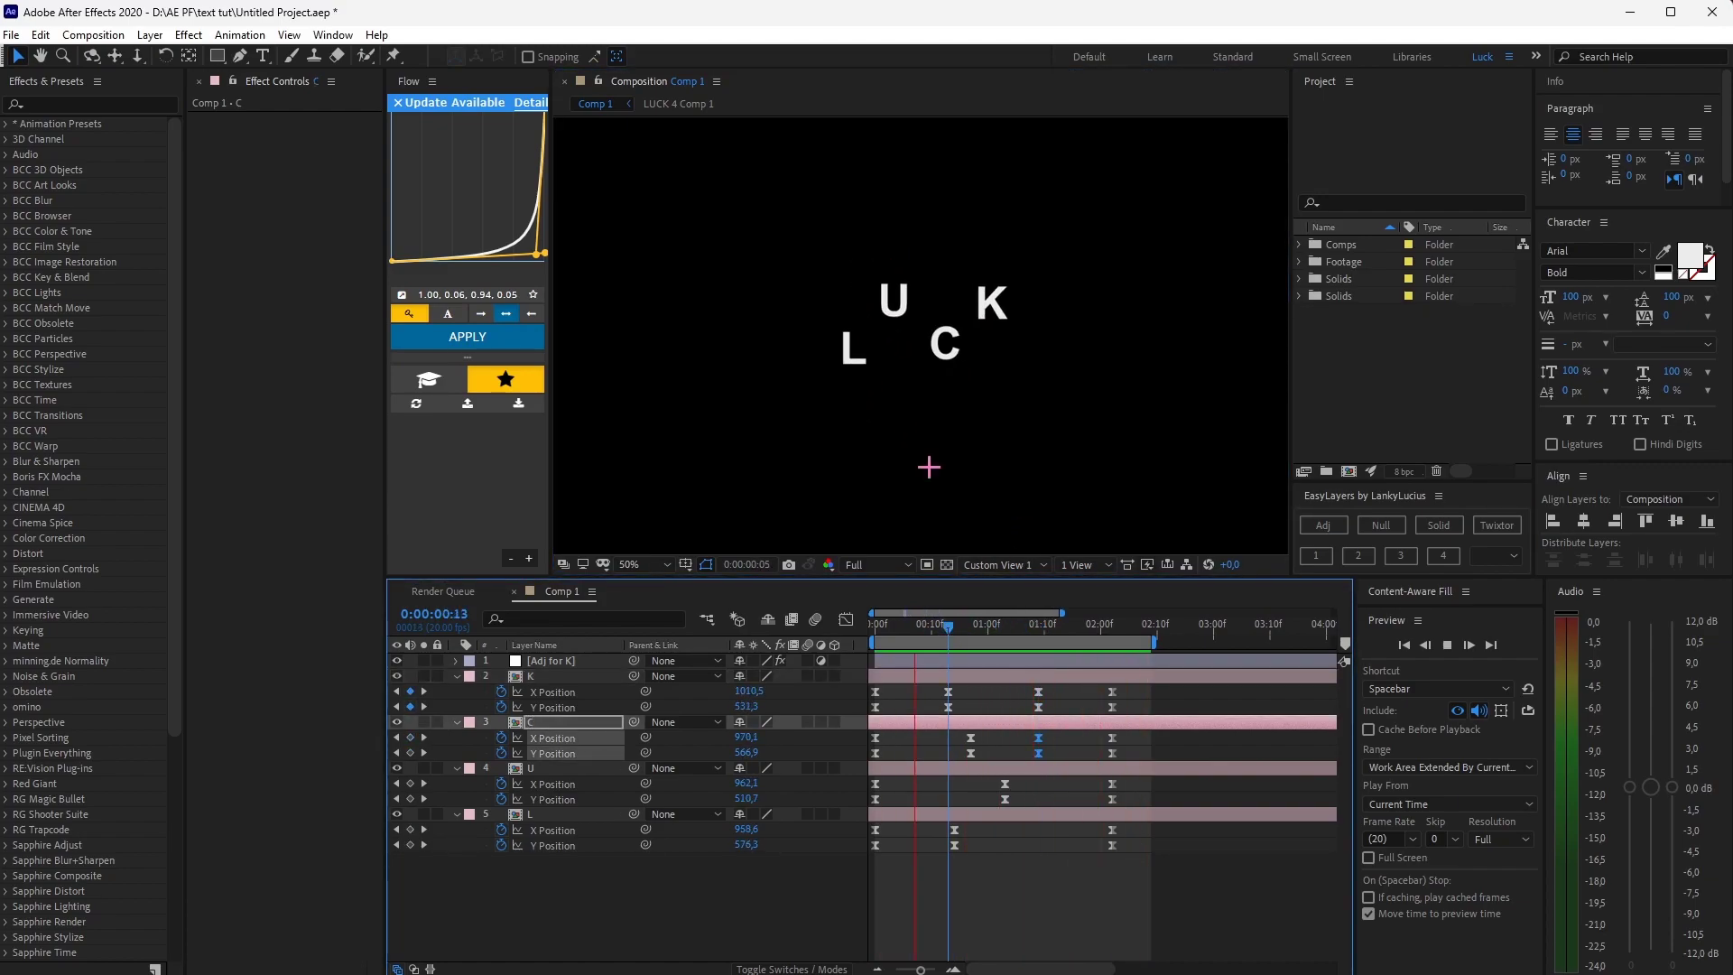
- Bend U's path at frame 9, lower U and C mid-flight, and preview the reshaped paths
drag(954, 619, 923, 627)
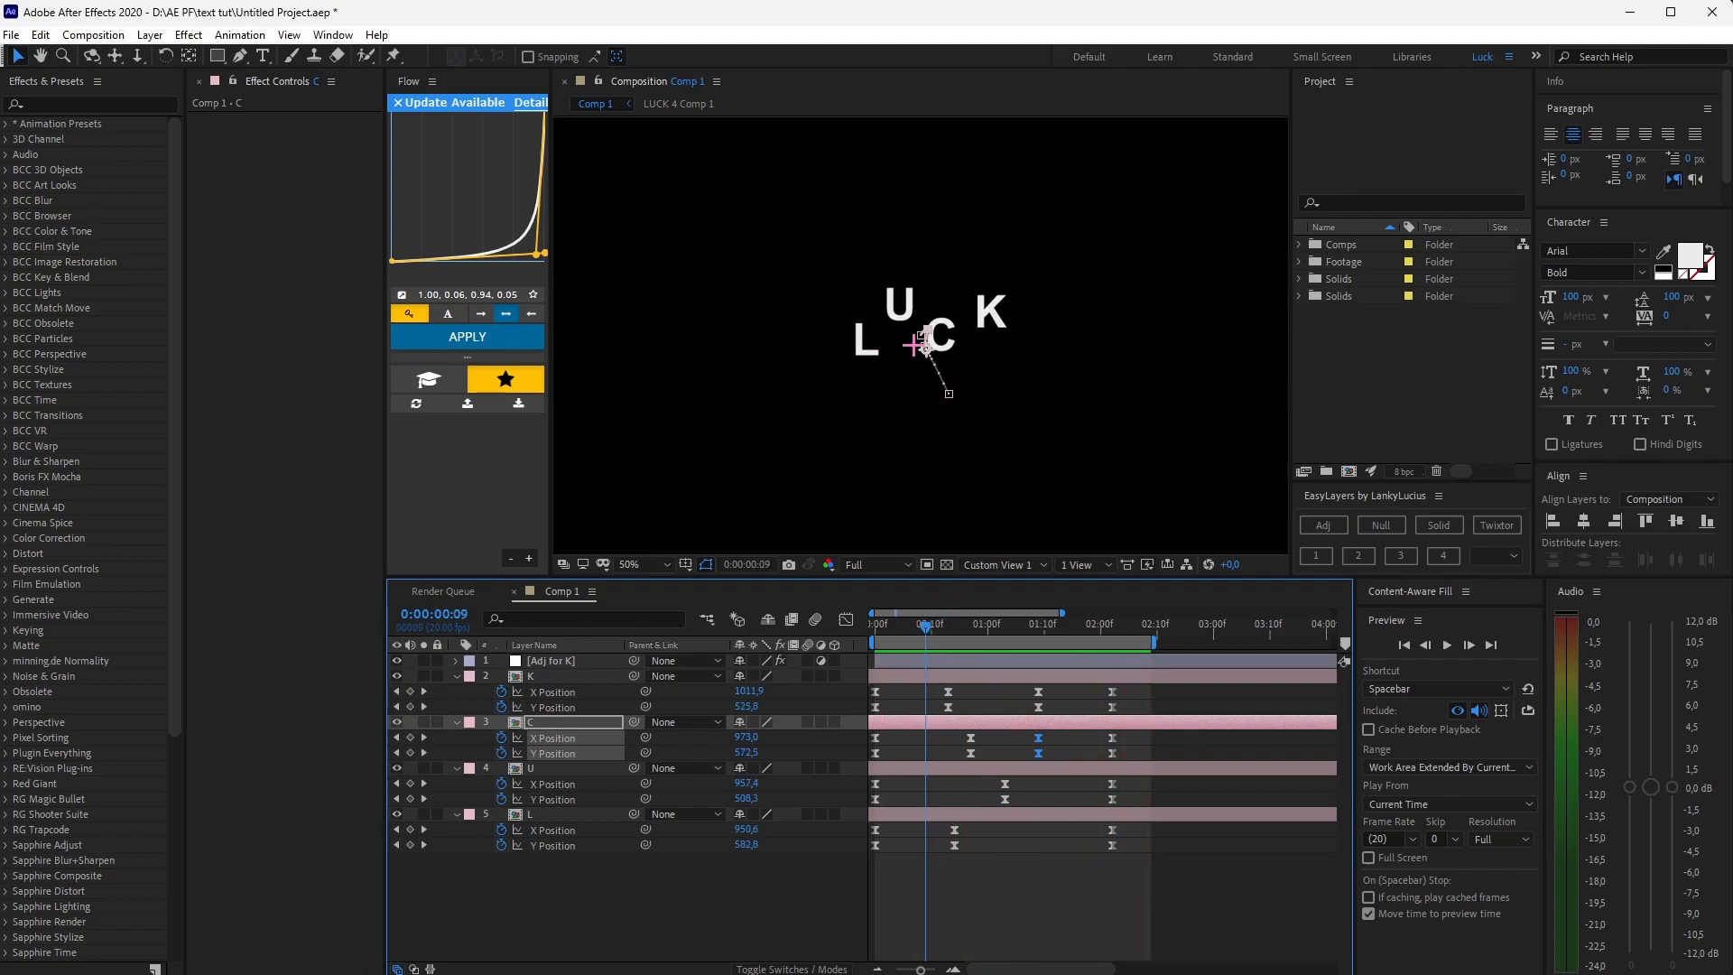
drag(901, 309, 897, 324)
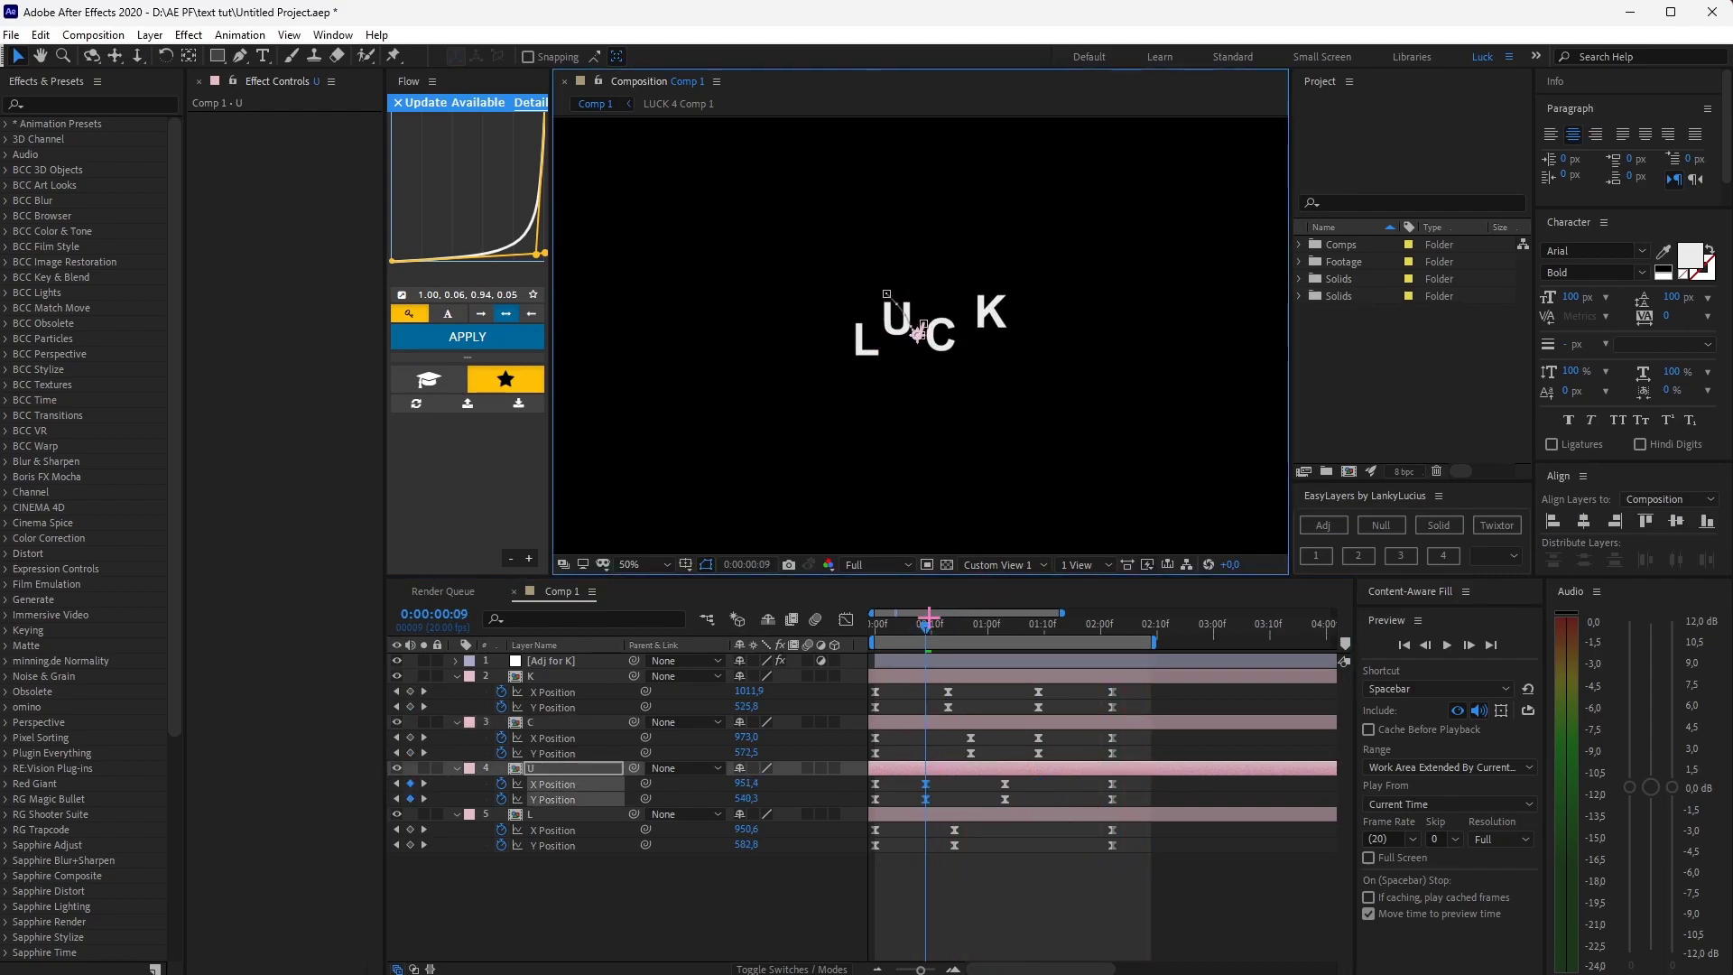
key(space)
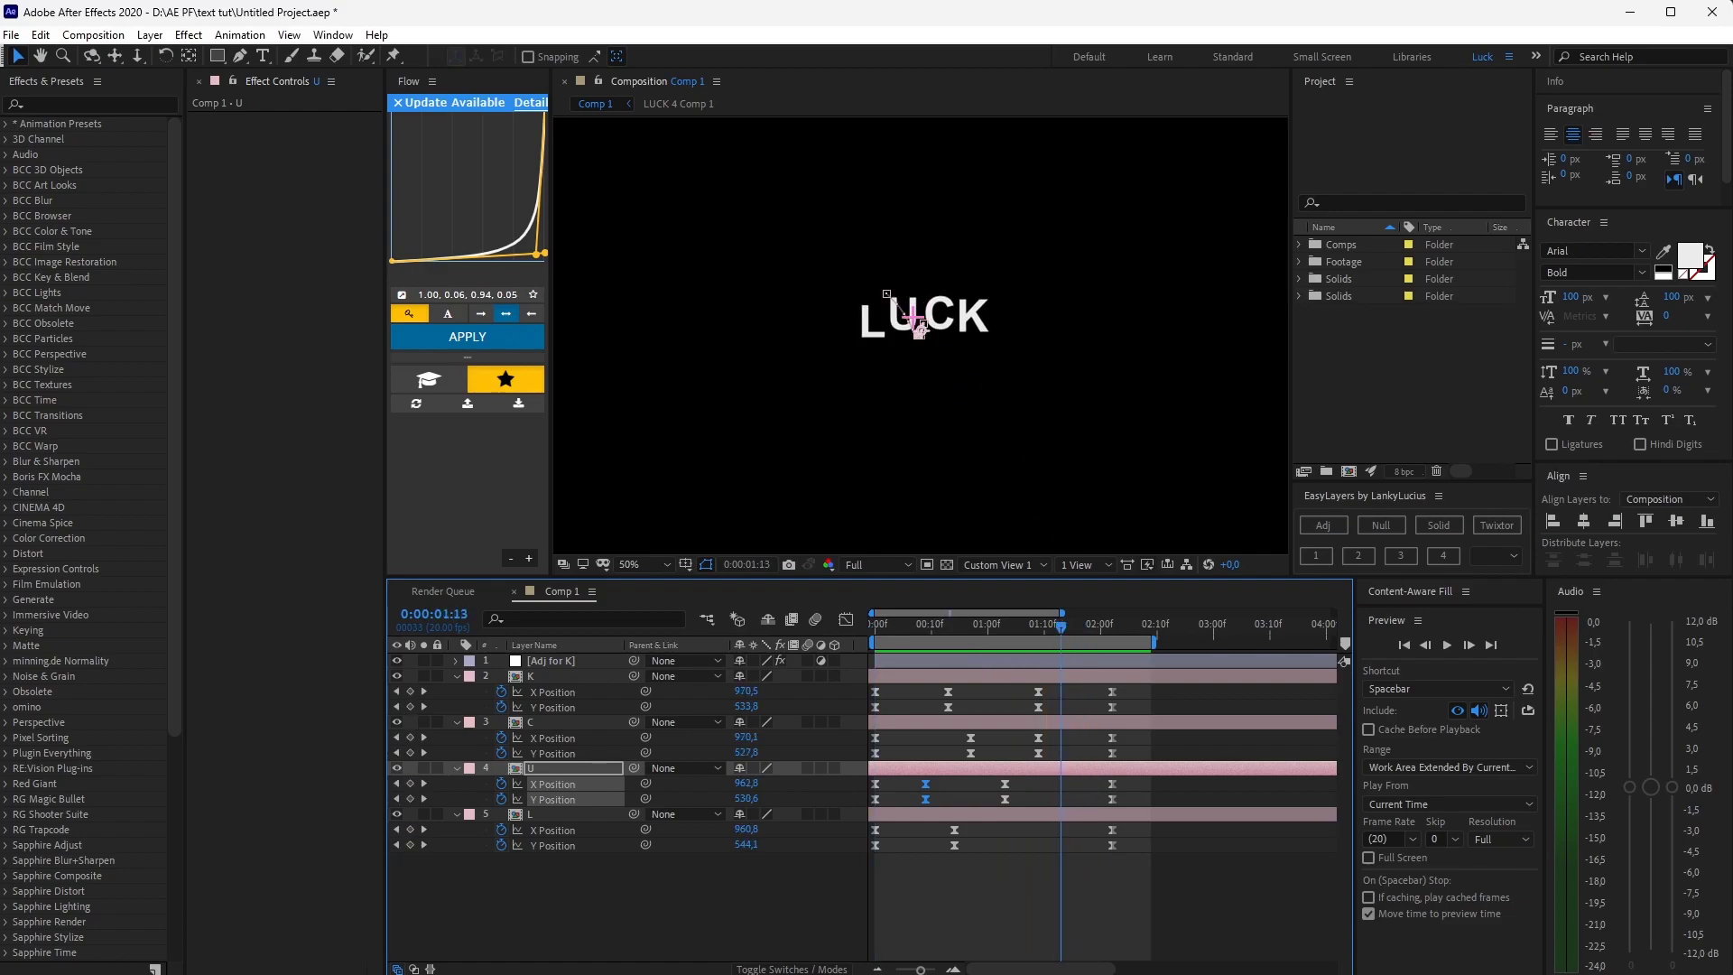
key(space)
drag(917, 322, 876, 320)
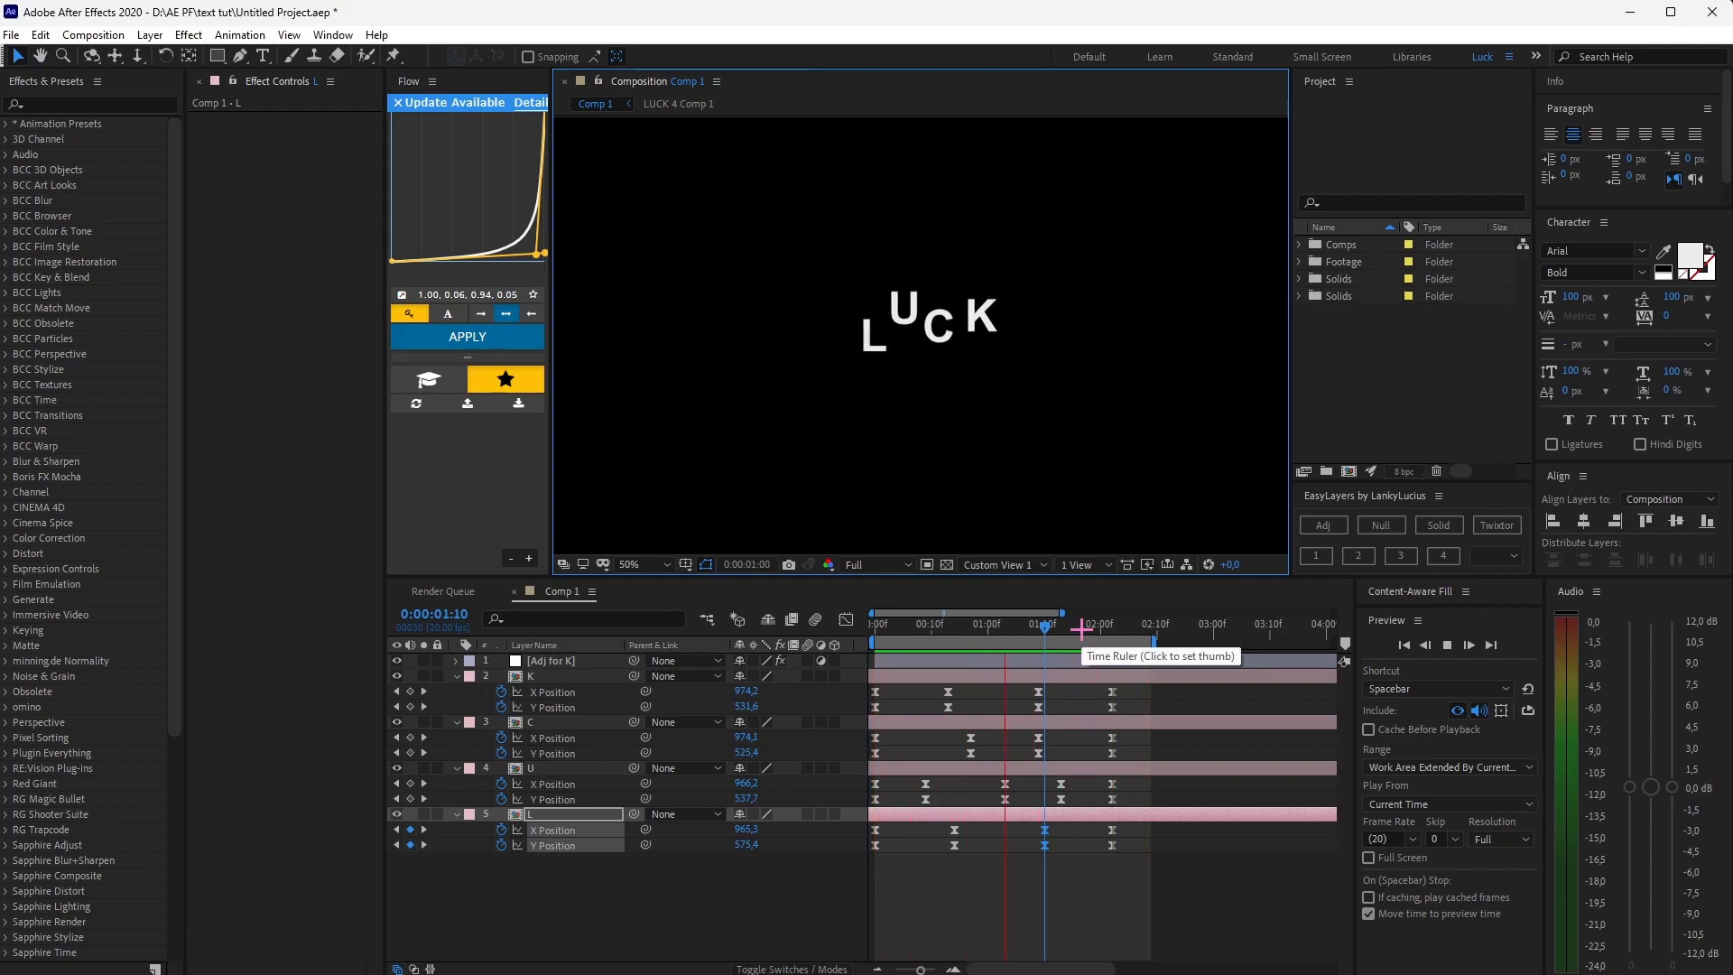
mouse_move(935, 323)
mouse_down()
mouse_move(929, 341)
mouse_move(896, 336)
mouse_up()
key(space)
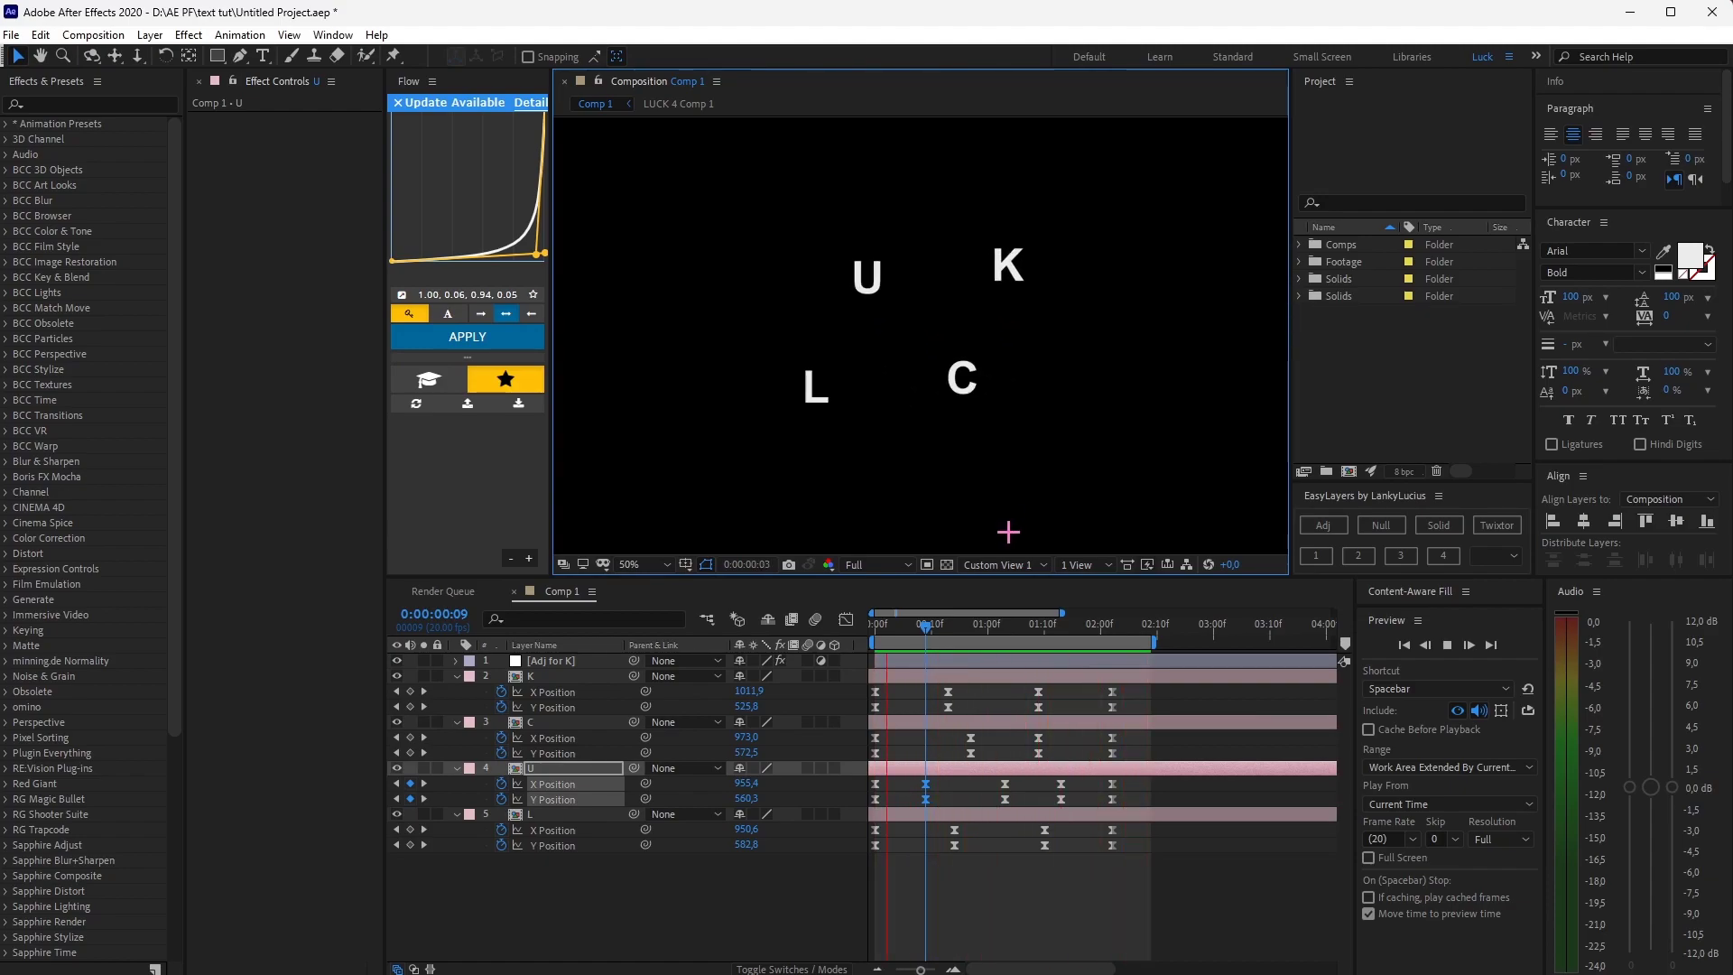
- Show Rotation with Position on all four letters and key their starting Rotation at 0:00
key(space)
key(ctrl+a)
key(r)
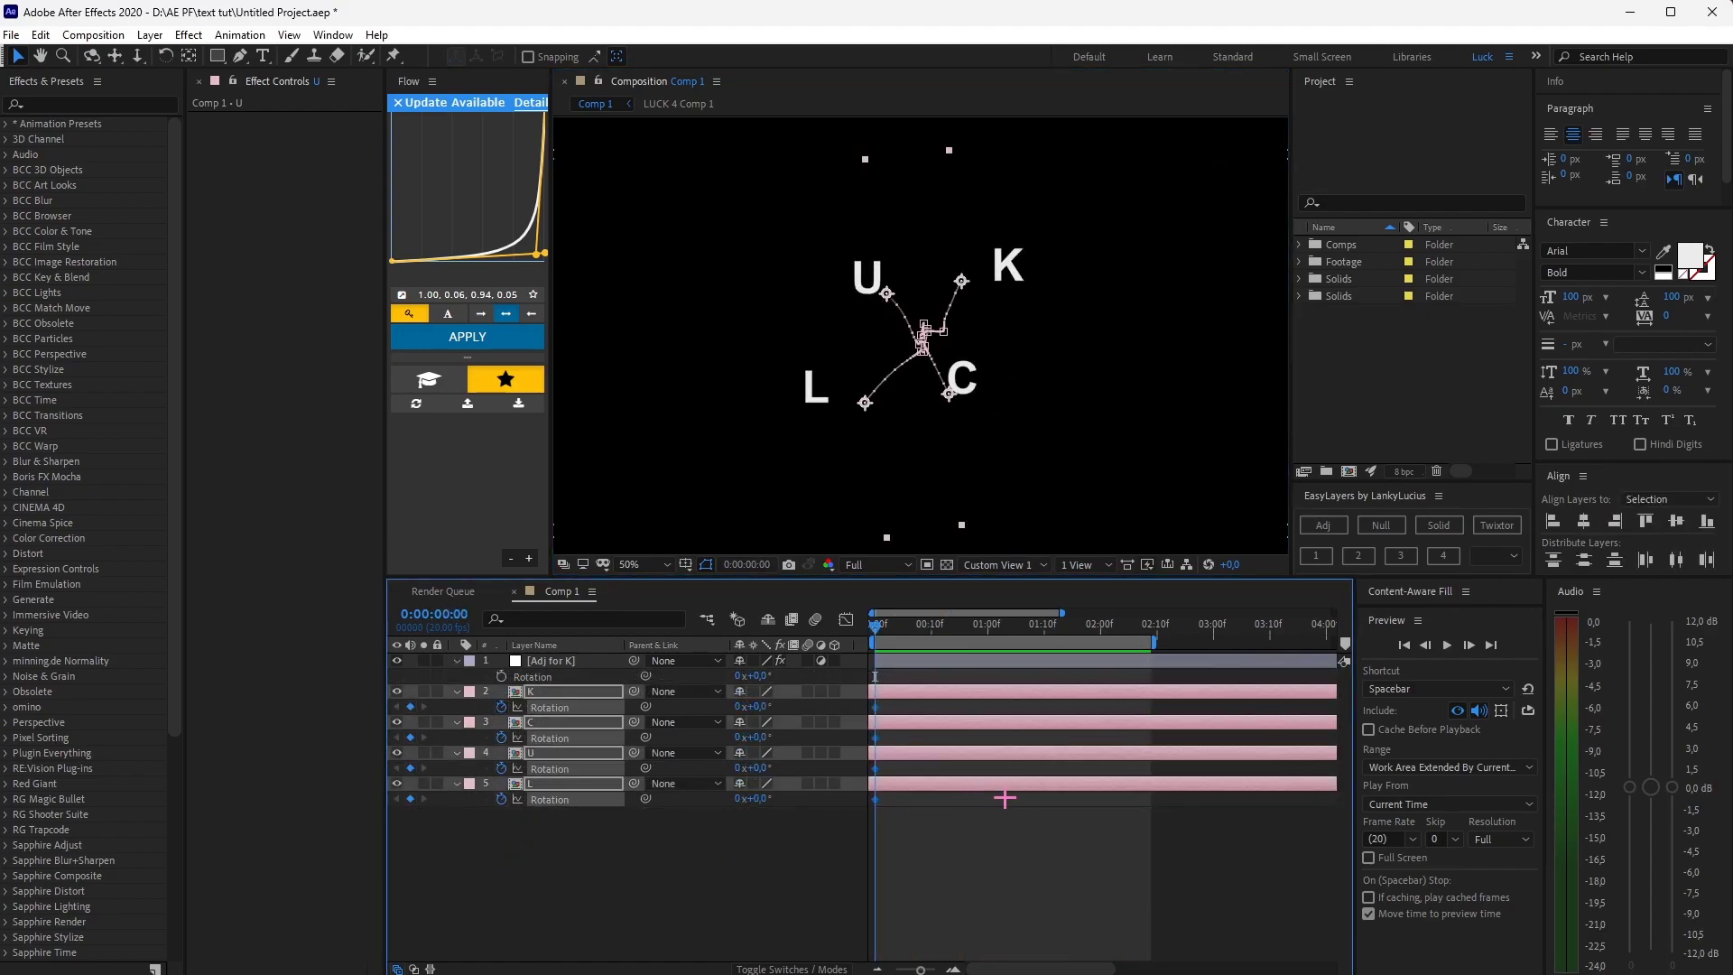
key(shift+p)
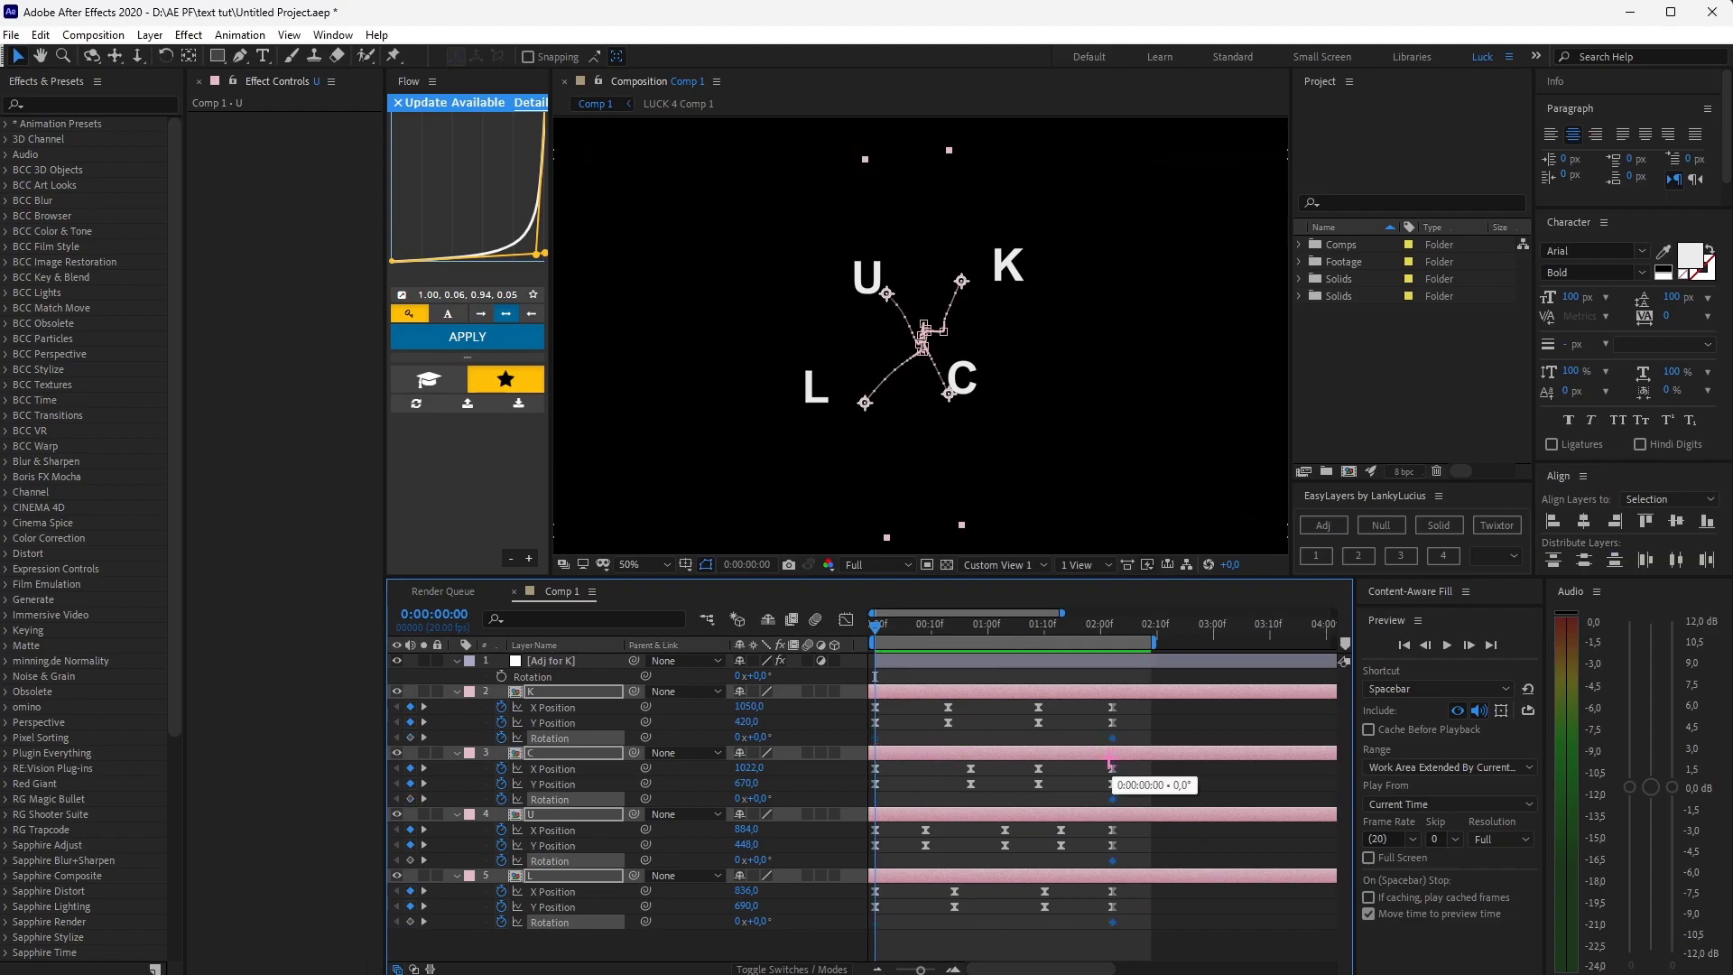
drag(874, 738, 1112, 739)
click(409, 739)
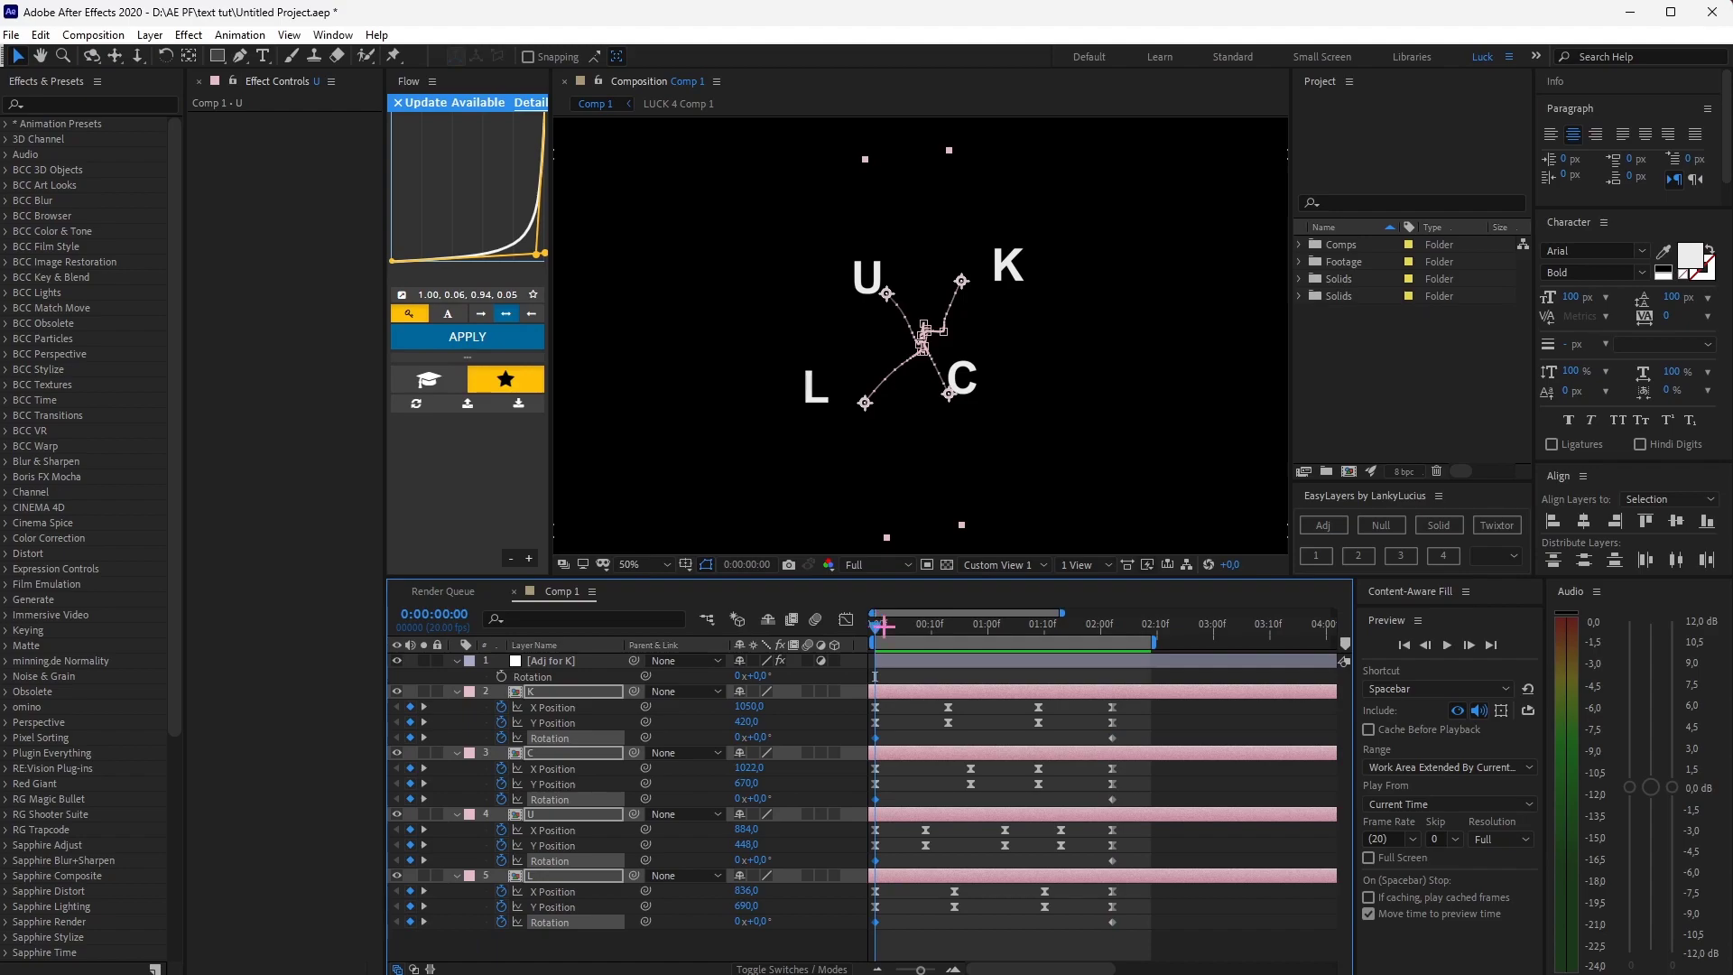
key(space)
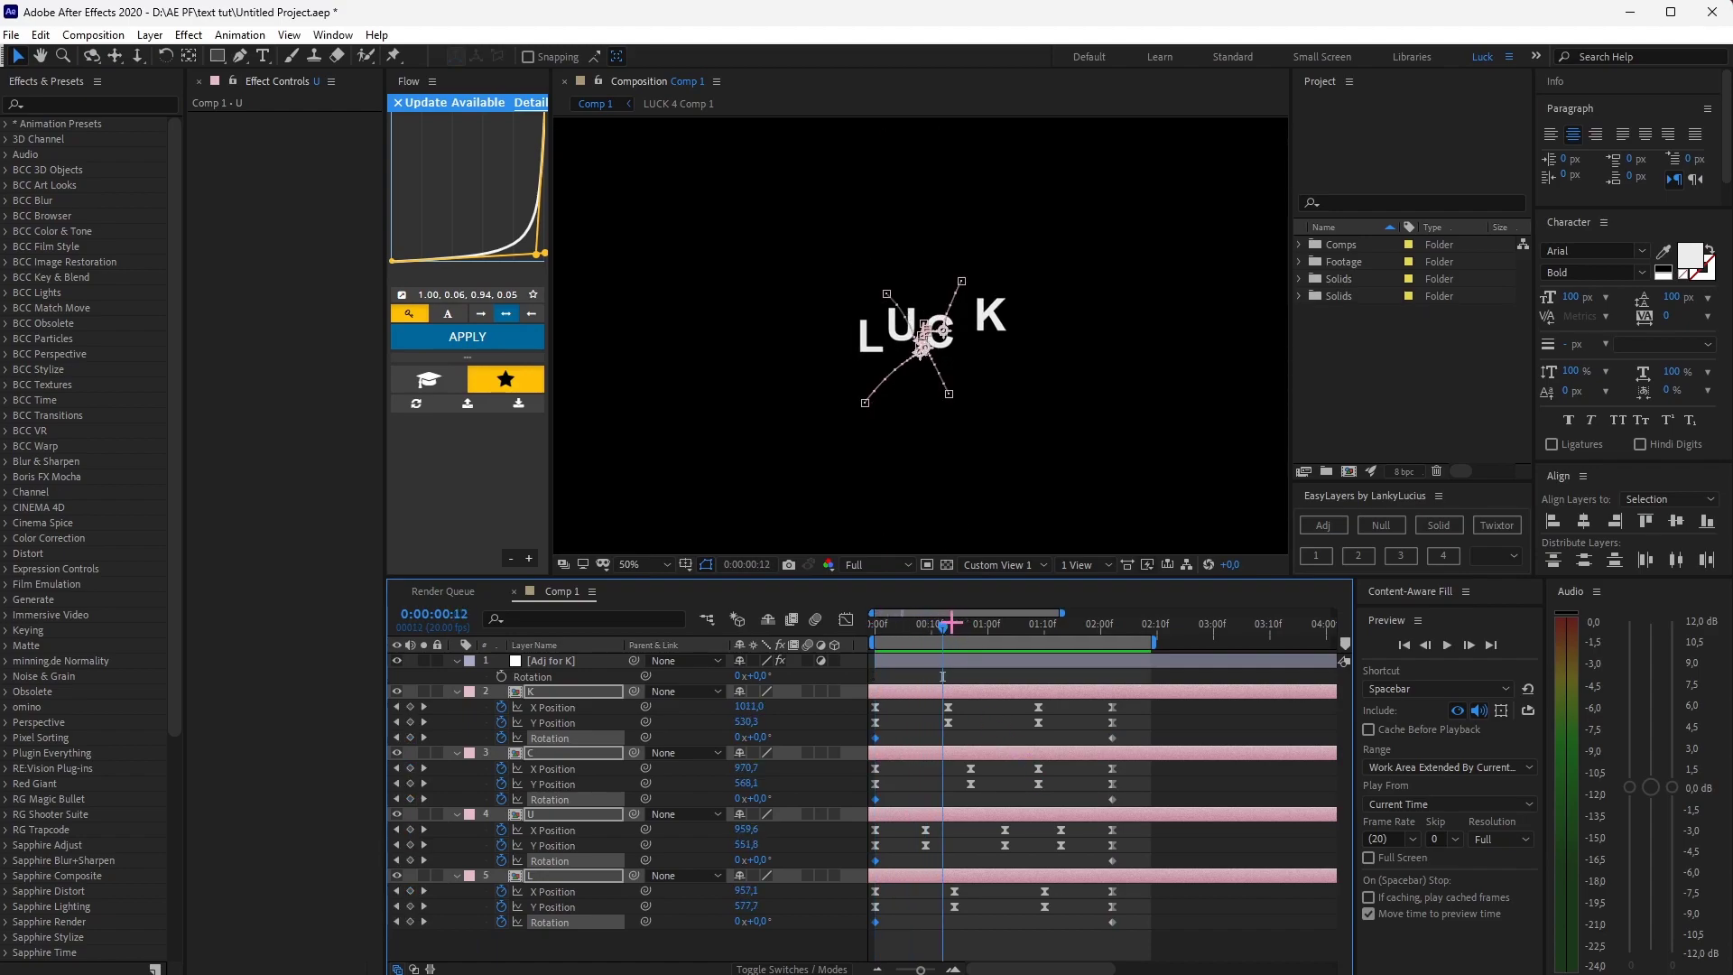
- At frame 14, tilt K and C one way, U the opposite way, and L too
drag(944, 624, 954, 625)
click(939, 739)
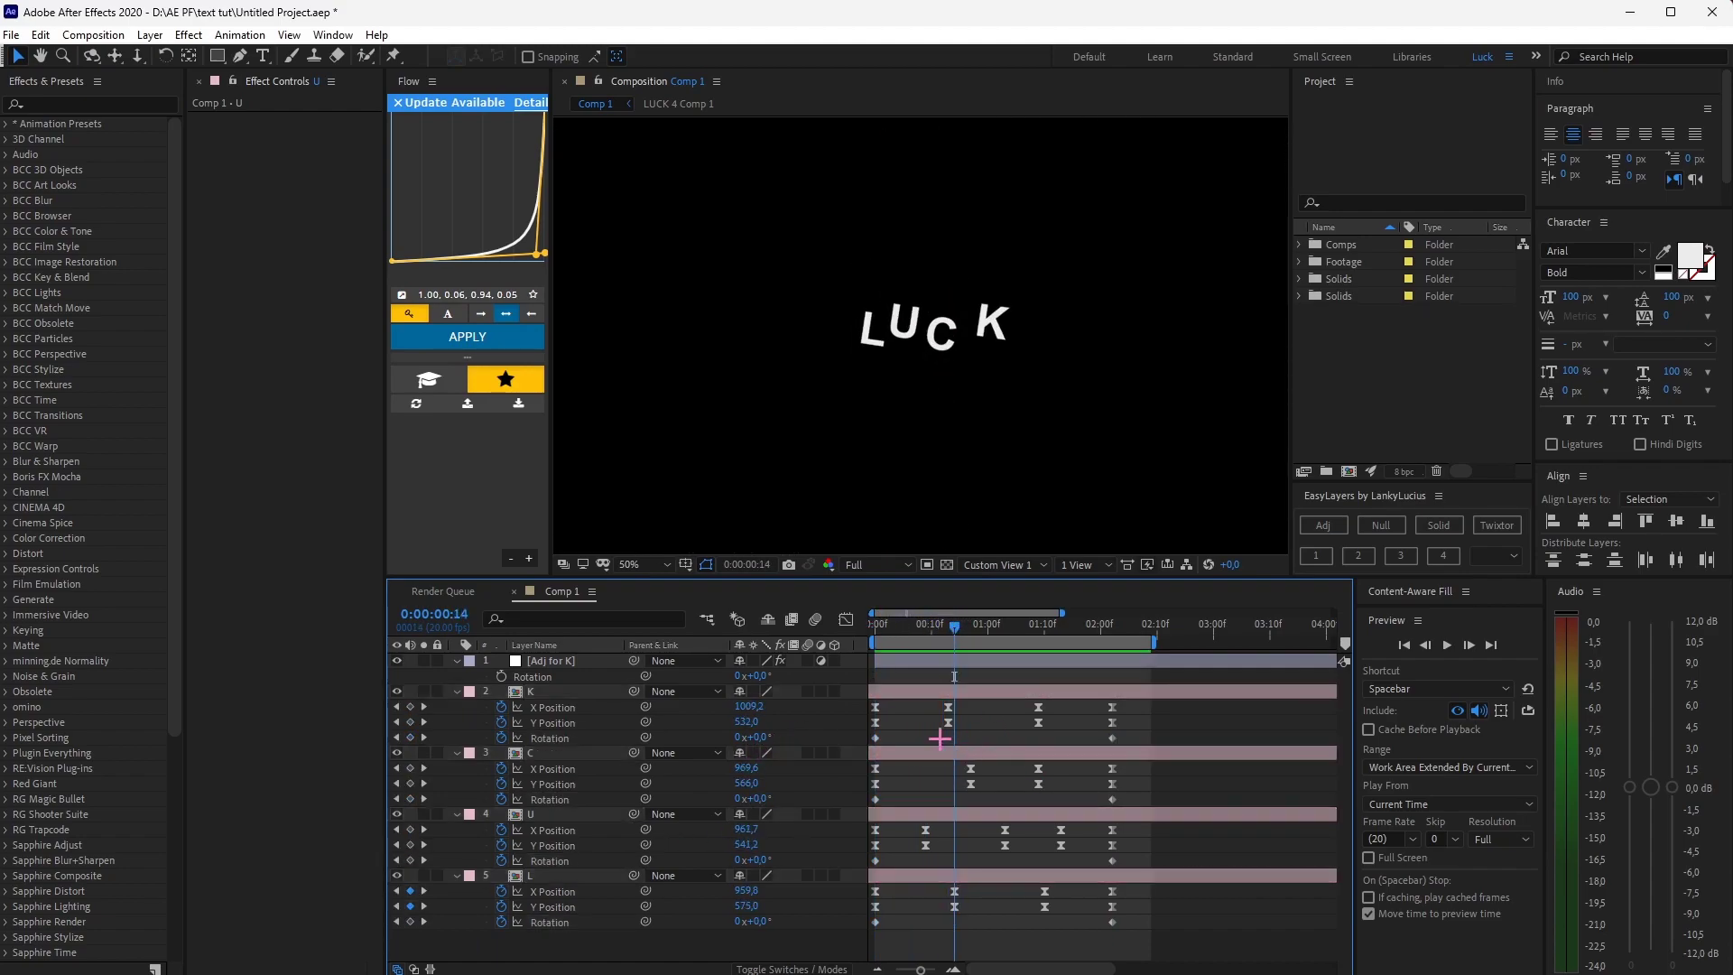
drag(748, 737, 761, 738)
drag(749, 799, 767, 800)
drag(753, 860, 731, 859)
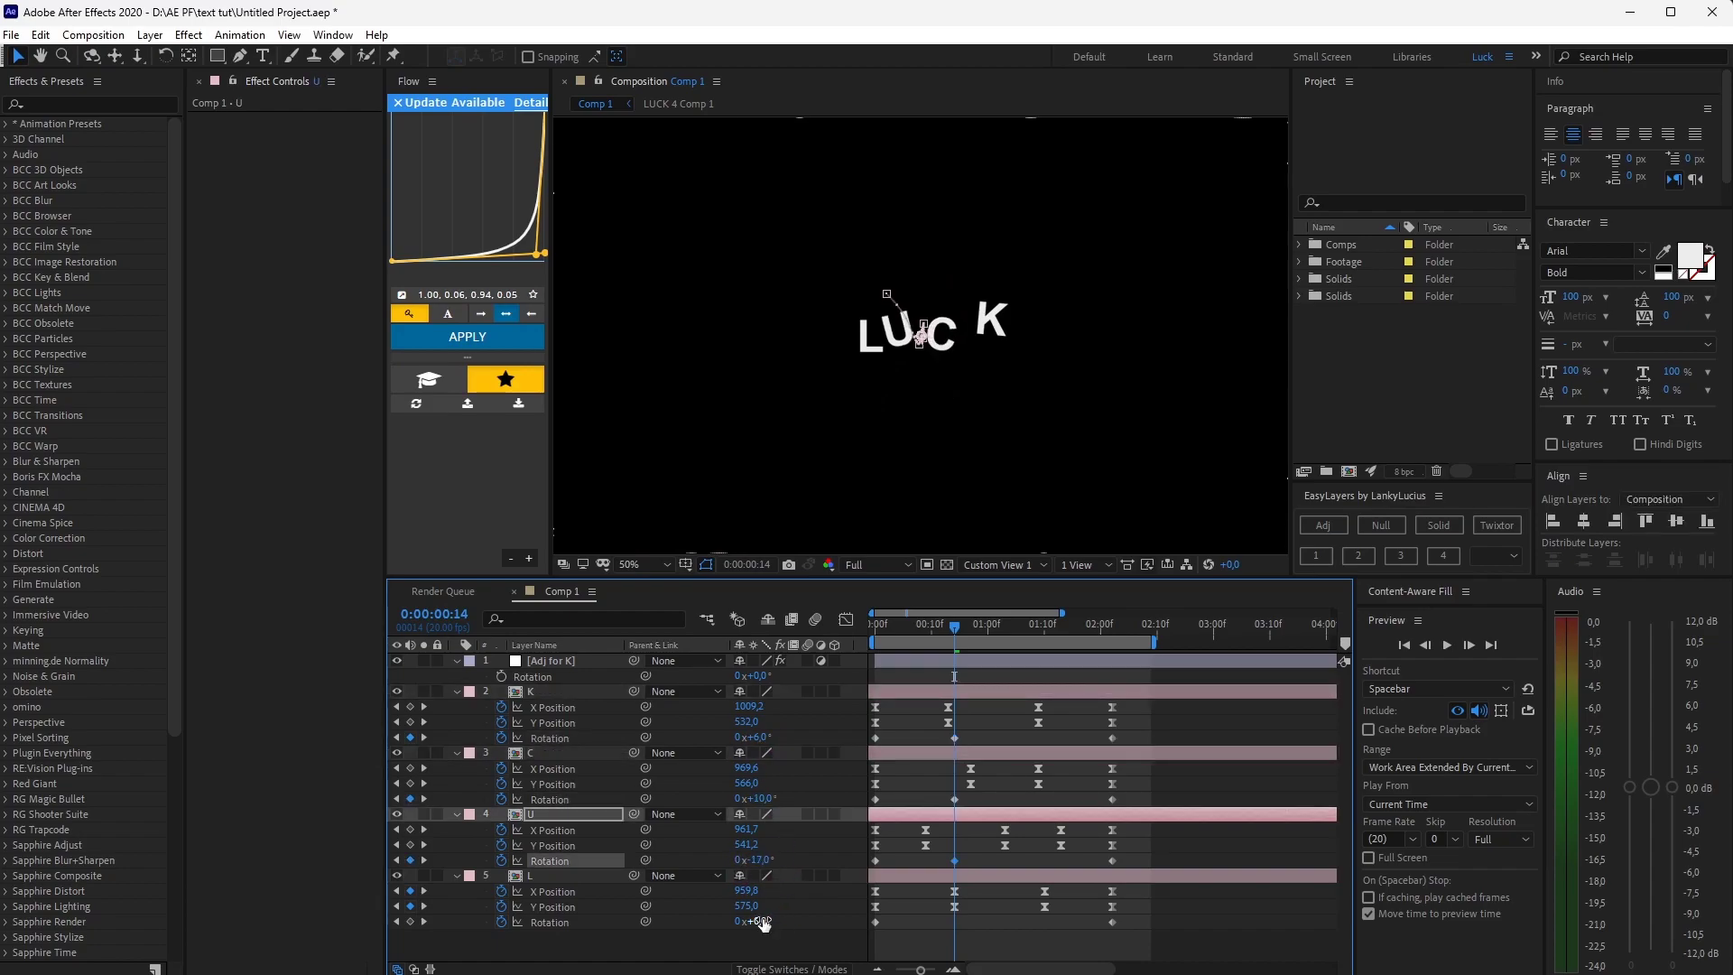
drag(760, 922, 731, 923)
- Shift the L, U and K rotation keyframes later and preview the wobble
drag(954, 922, 988, 922)
drag(955, 860, 978, 860)
drag(956, 739, 1002, 738)
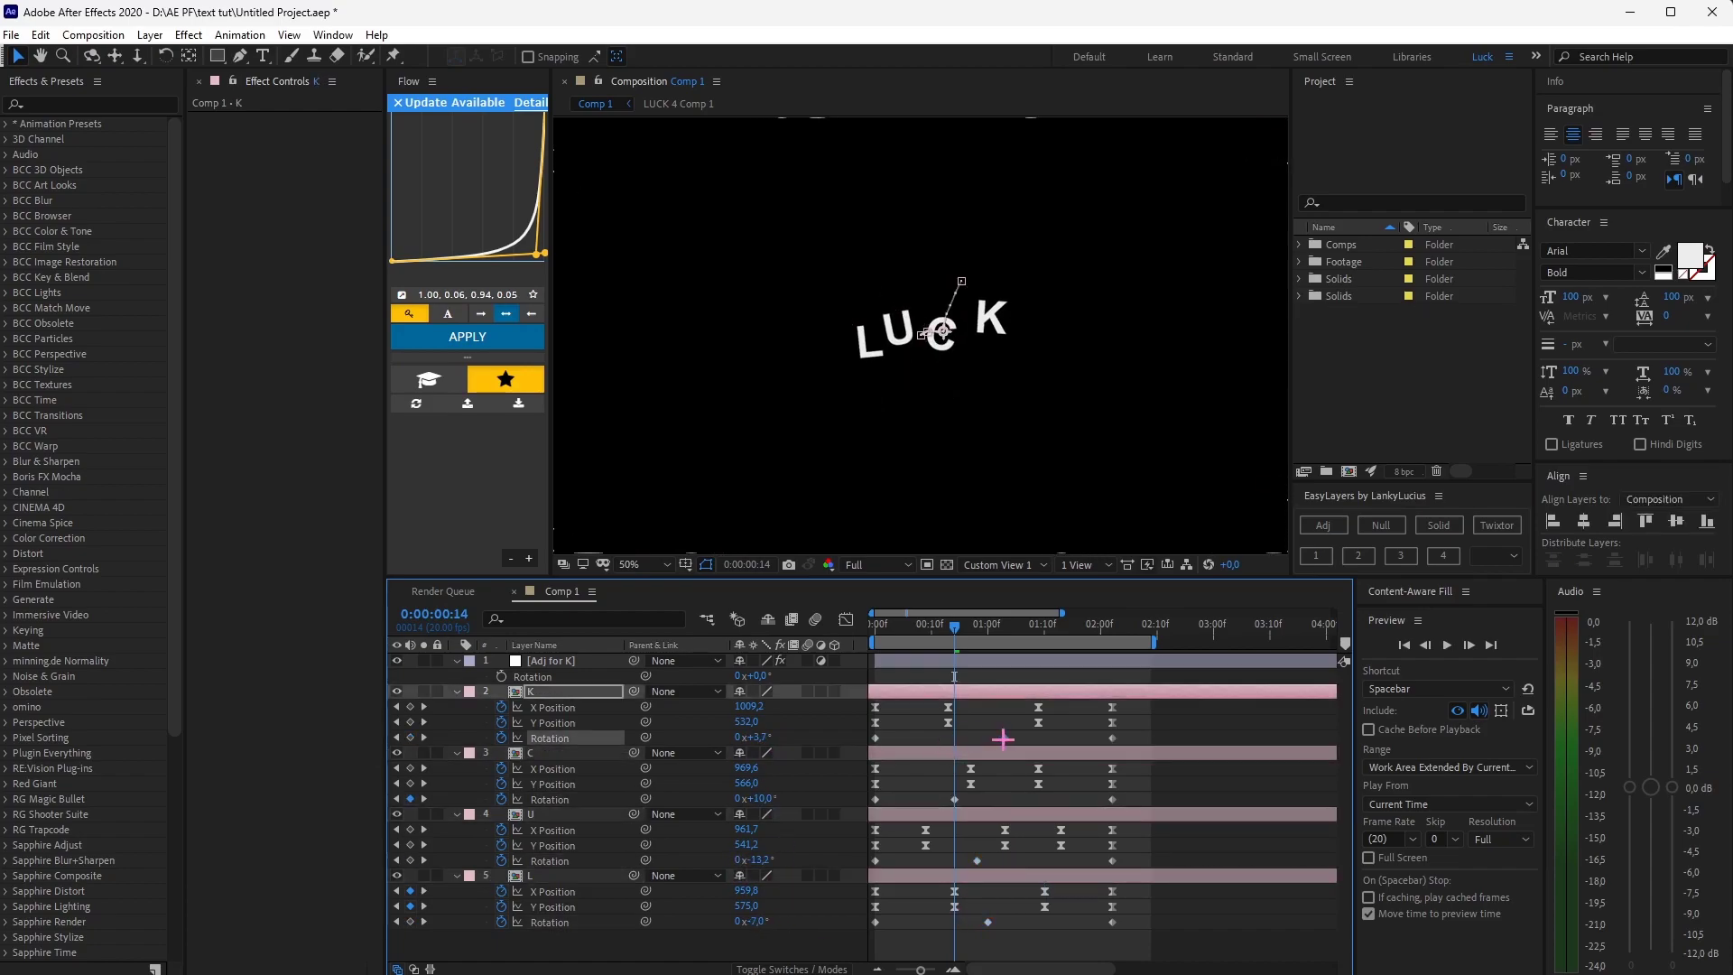
key(space)
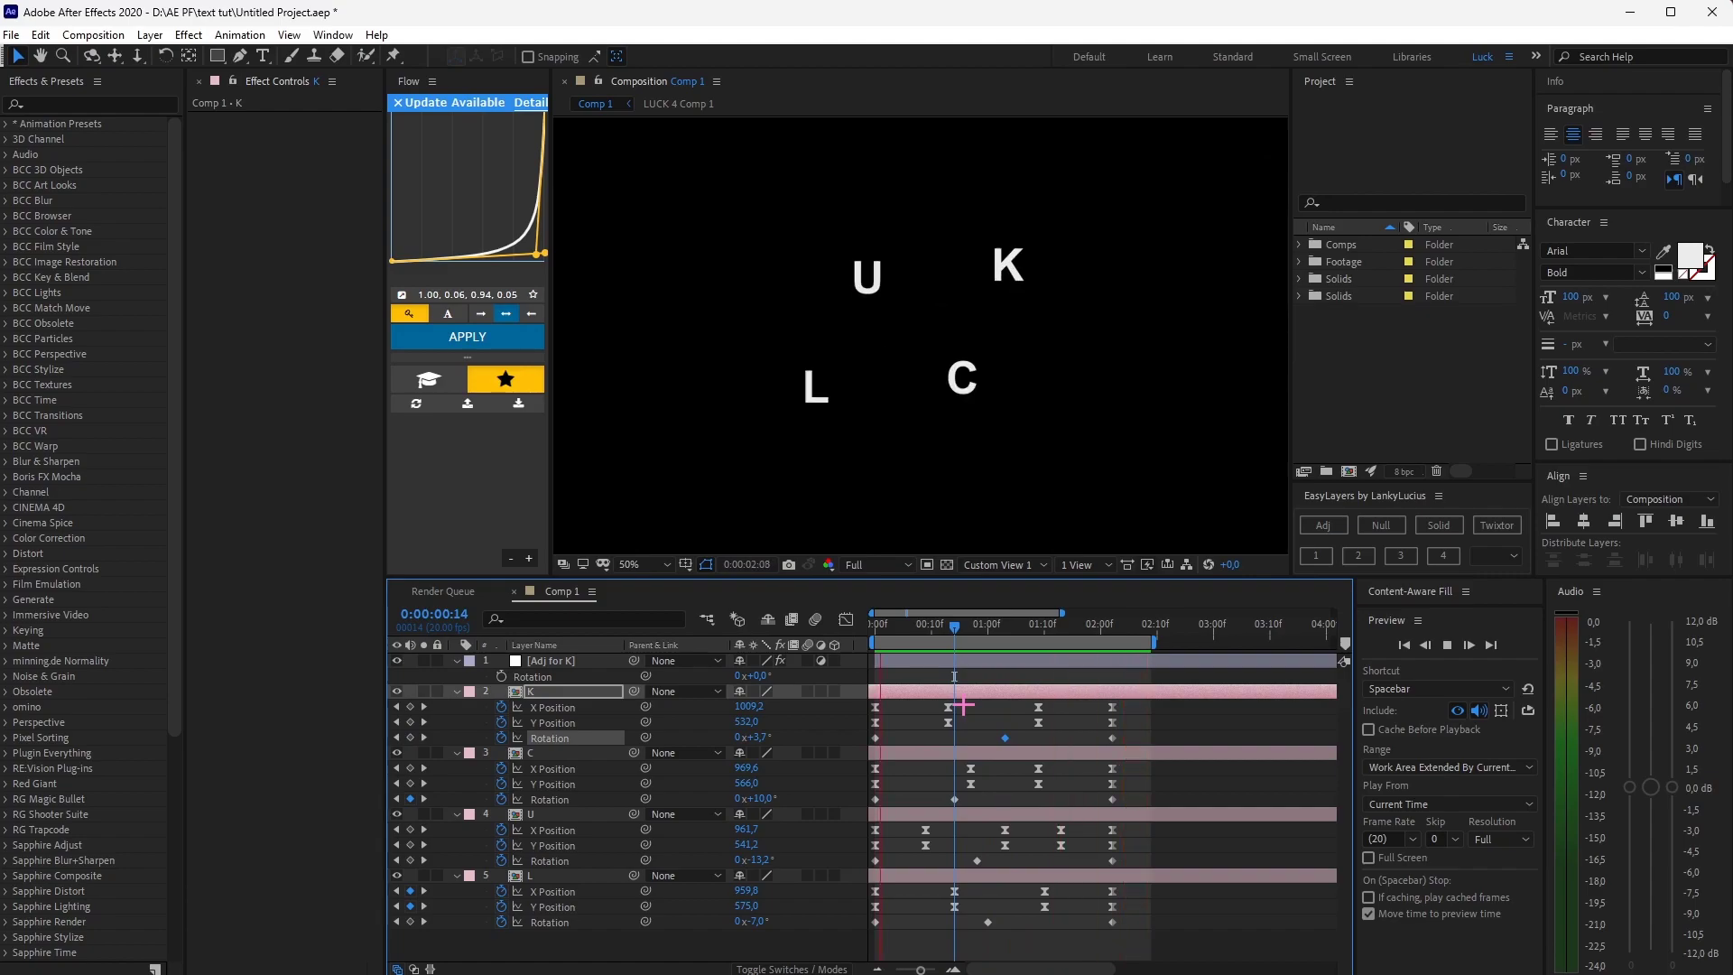
key(space)
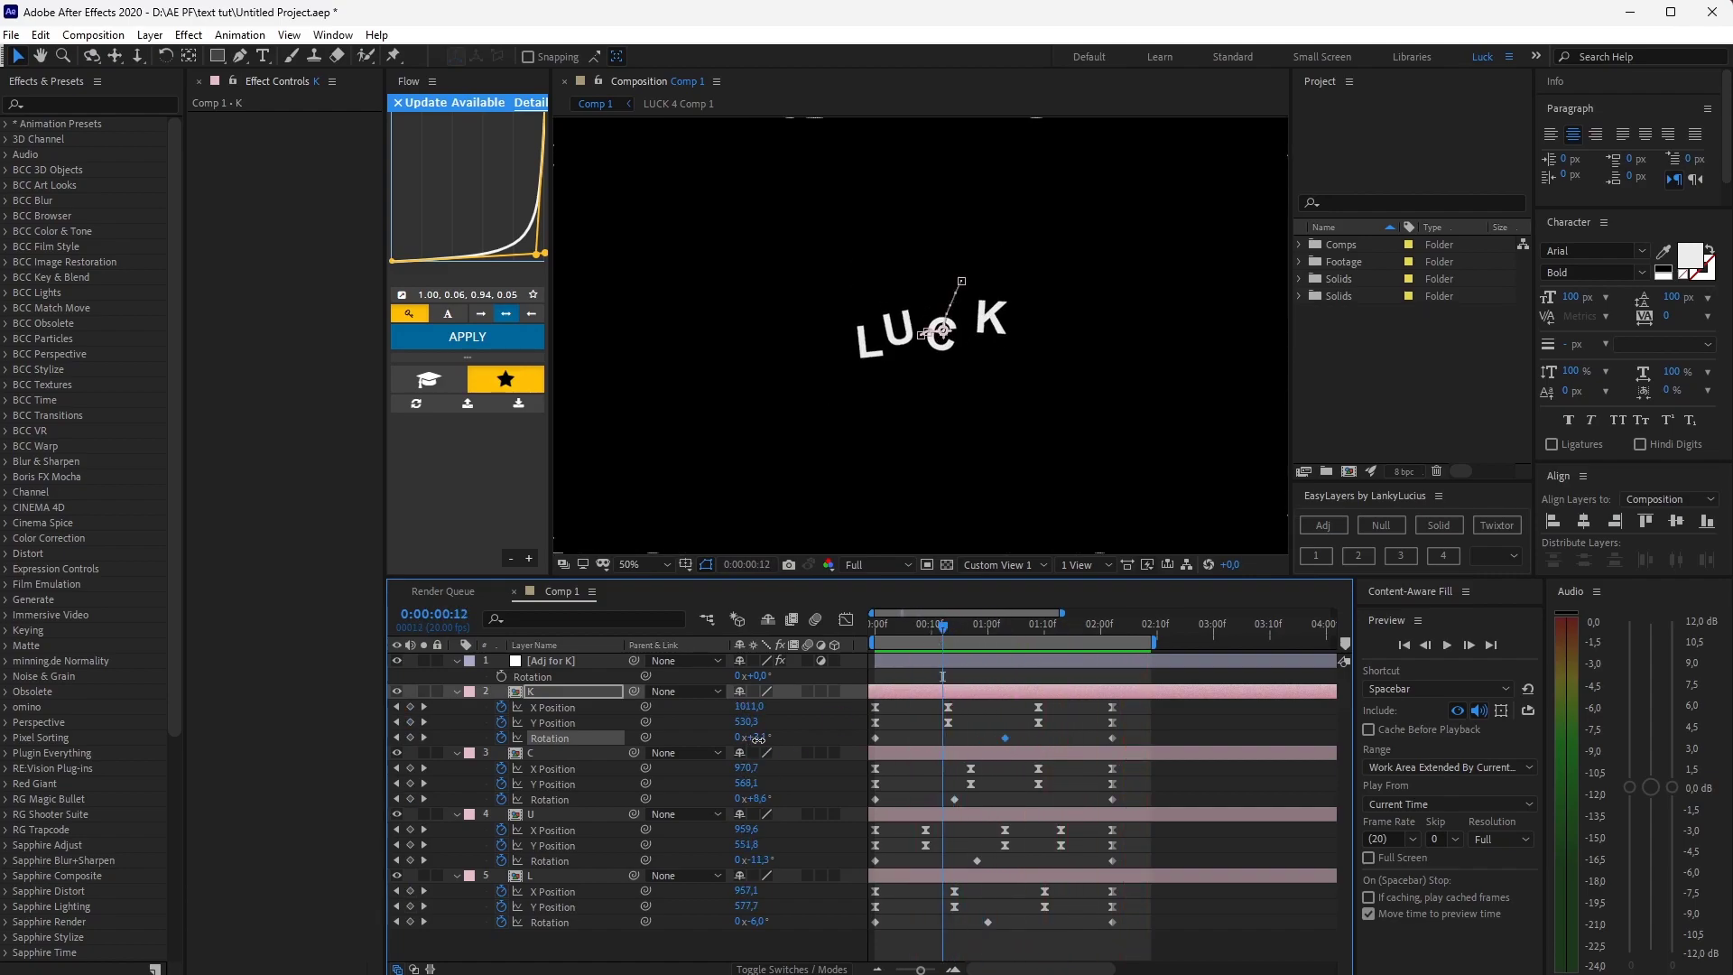
key(space)
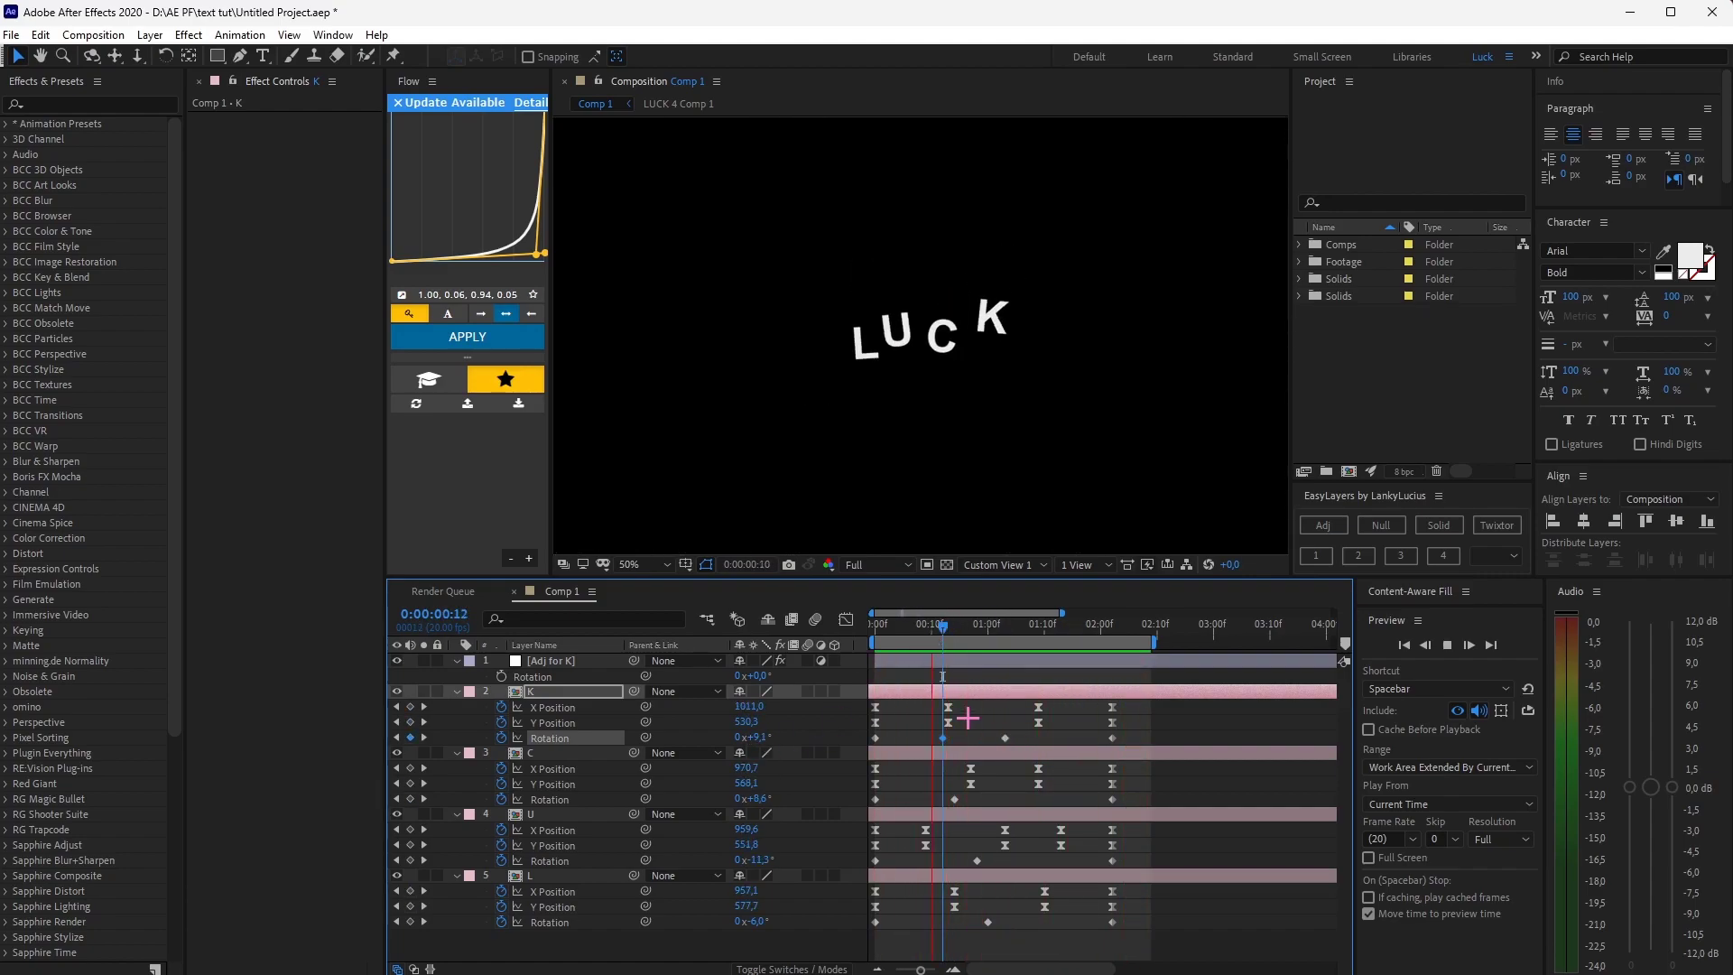
- Move U's rotation keyframe earlier, straighten U at that frame, and preview
drag(977, 862, 960, 861)
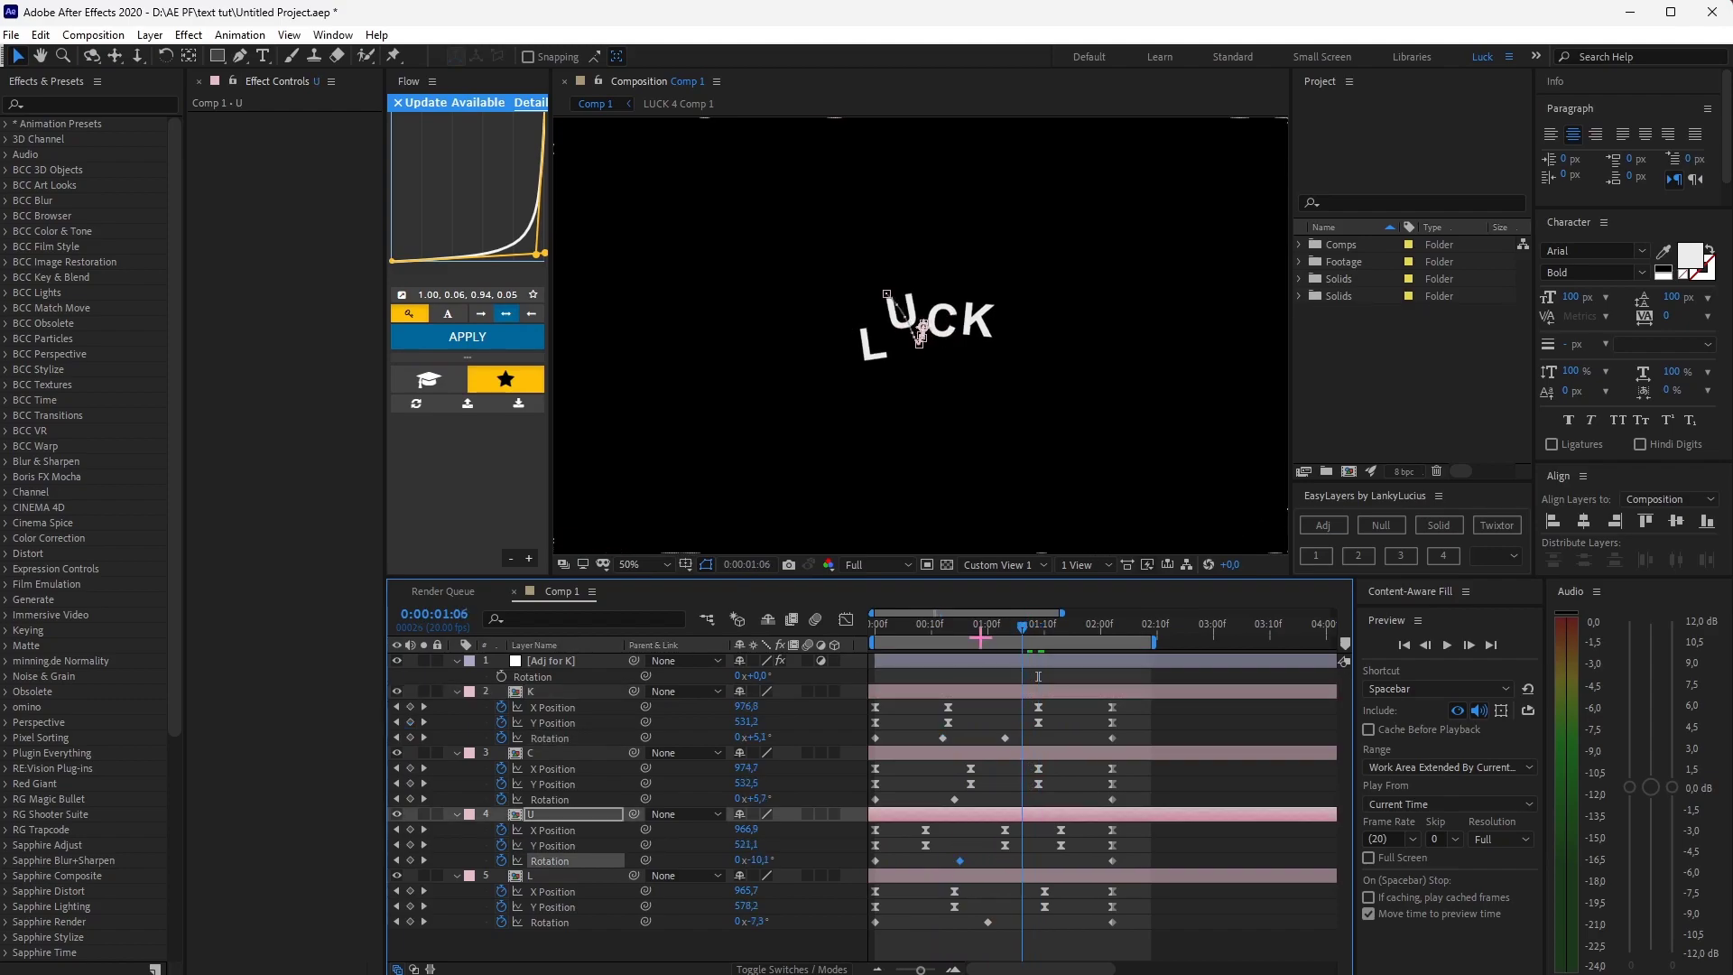
drag(981, 636, 960, 637)
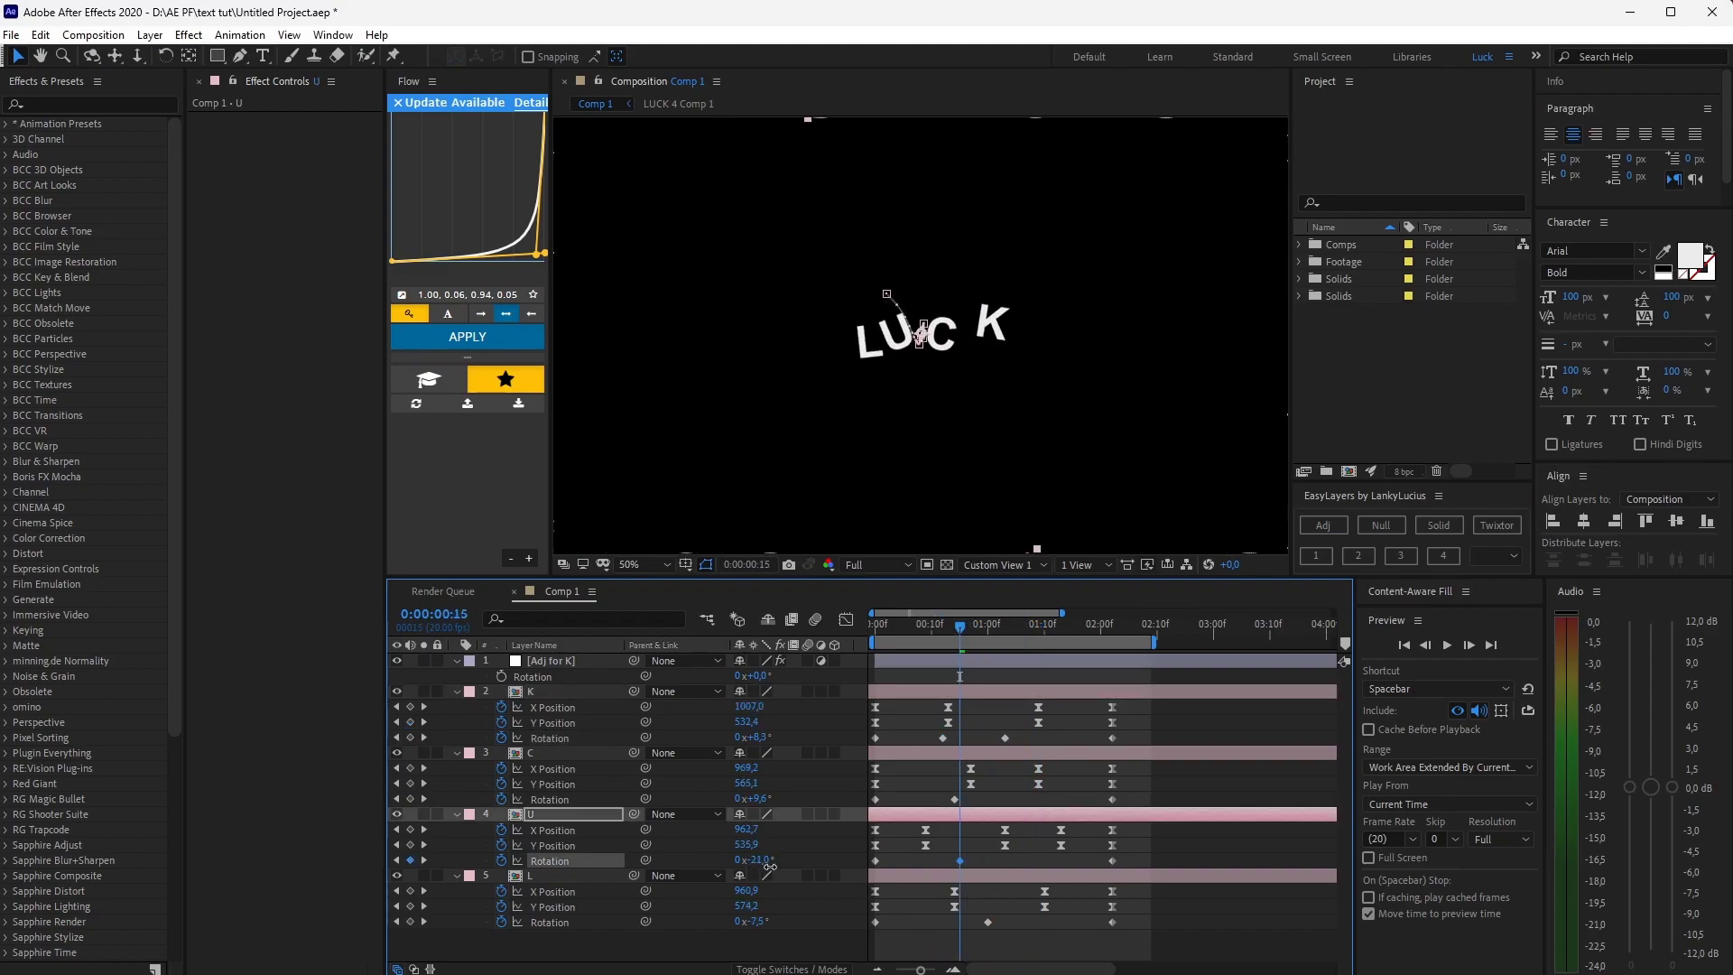
drag(769, 867, 782, 868)
key(space)
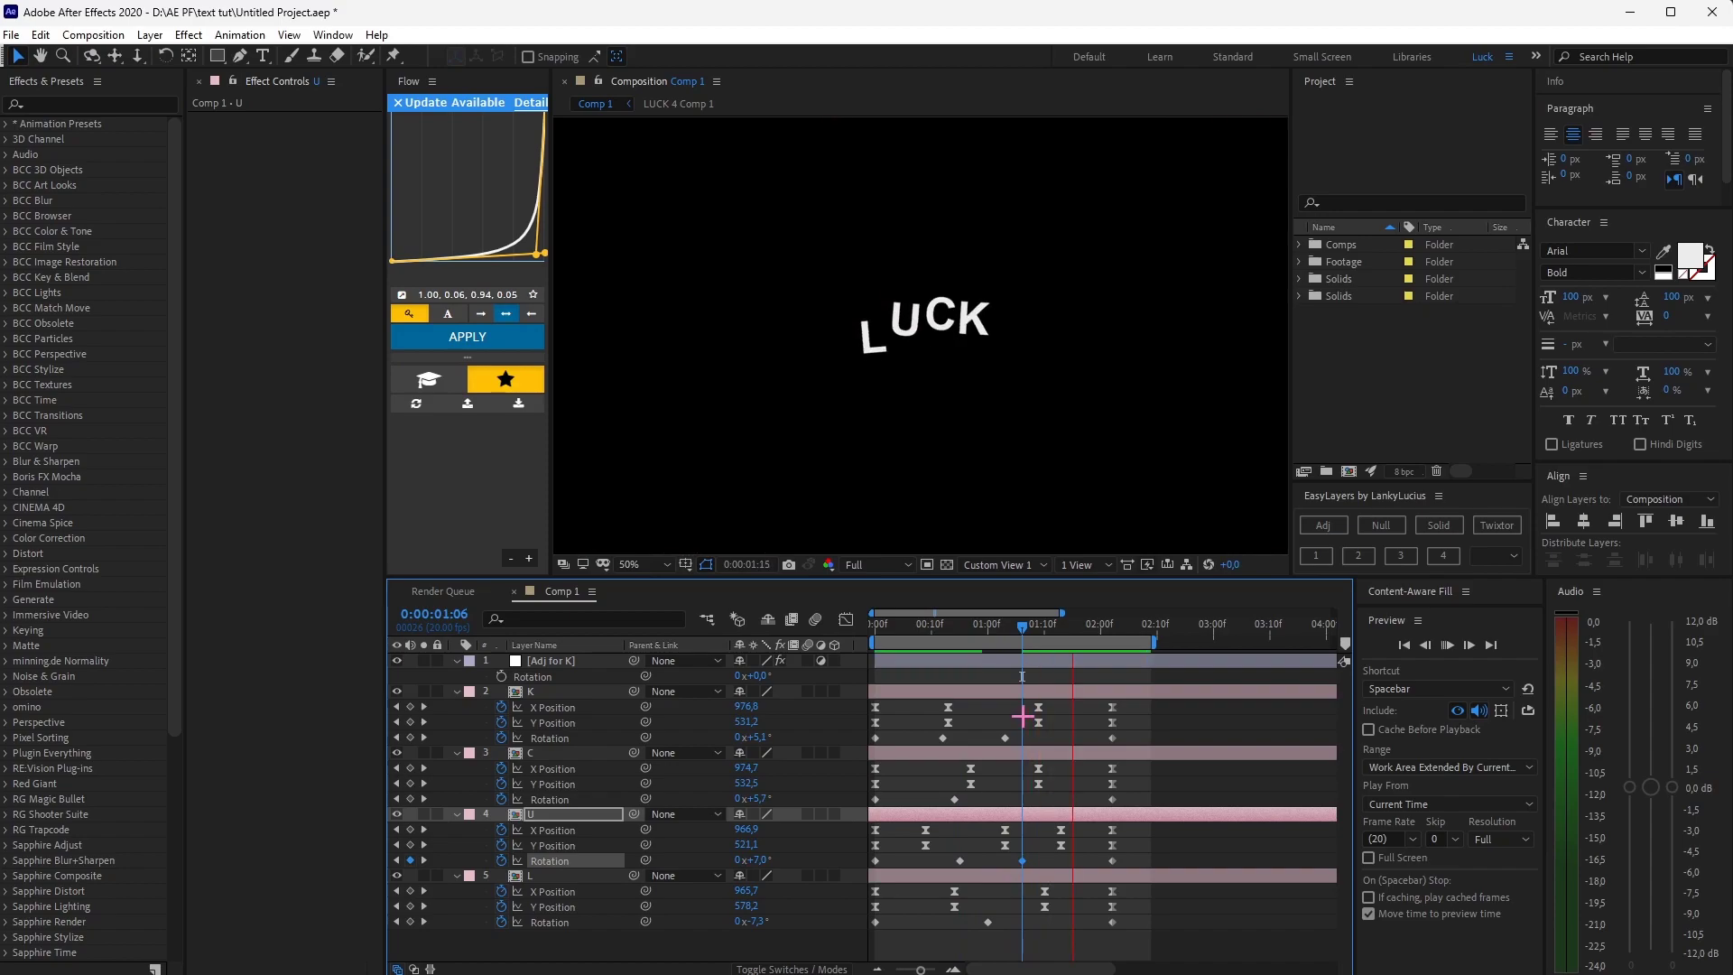
- Move L's rotation keyframe earlier and preview from frame 15
click(987, 923)
drag(988, 923, 937, 922)
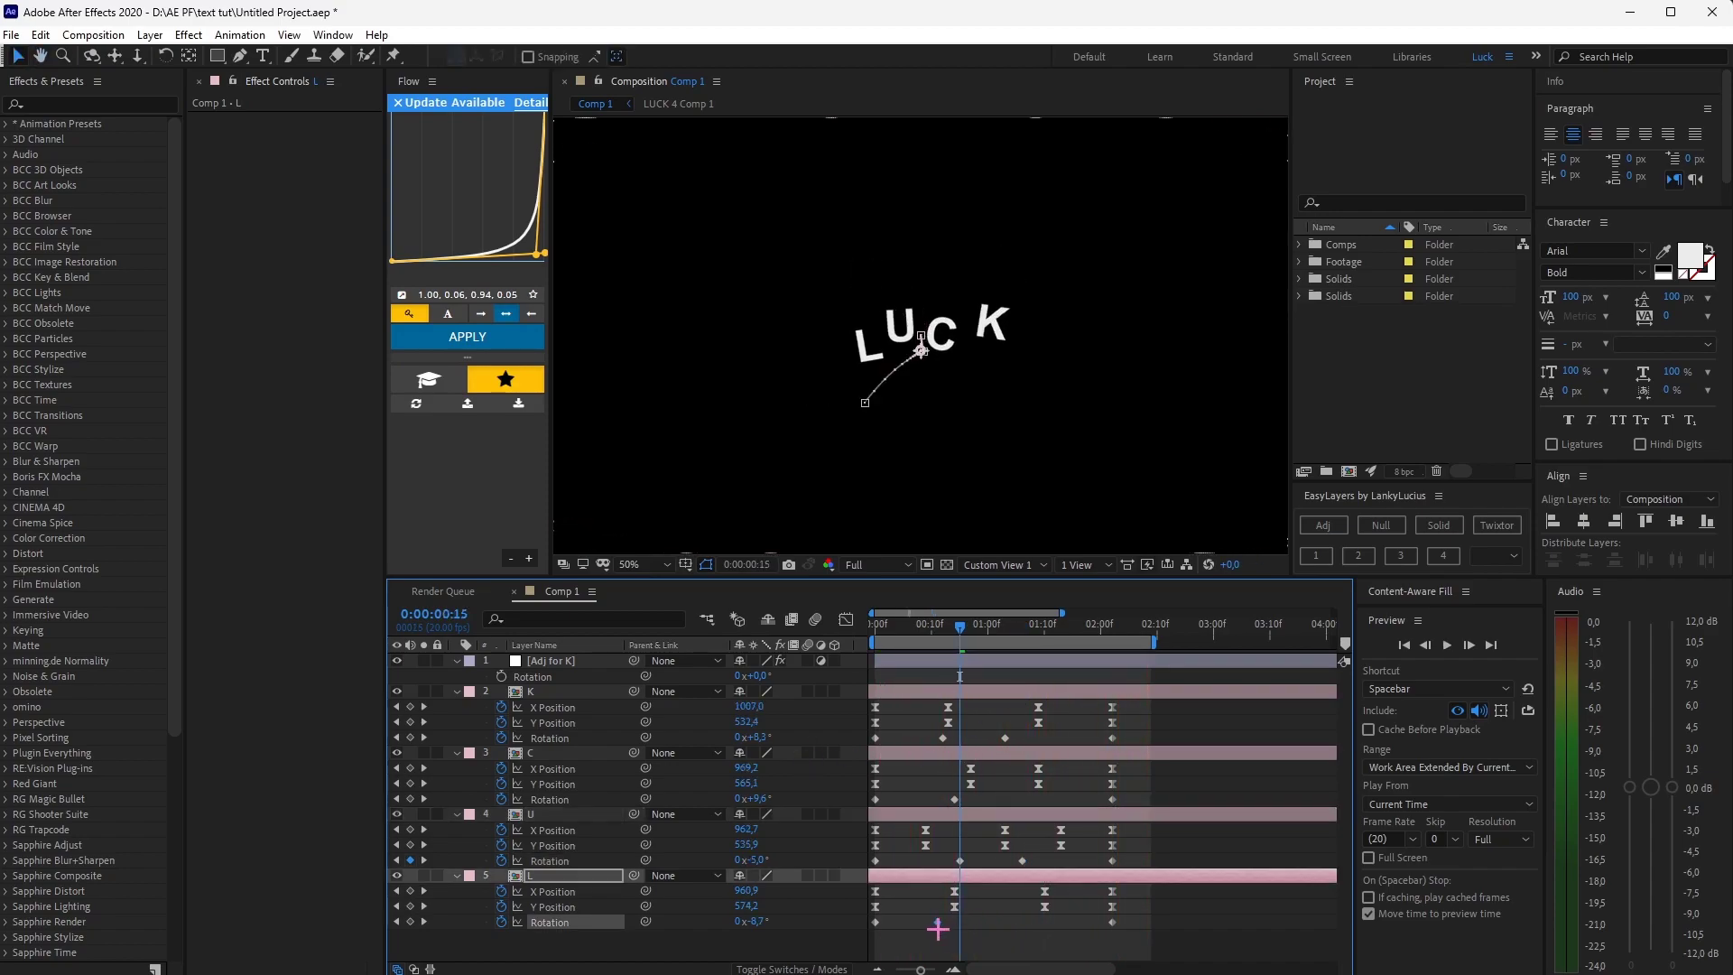
click(960, 626)
key(space)
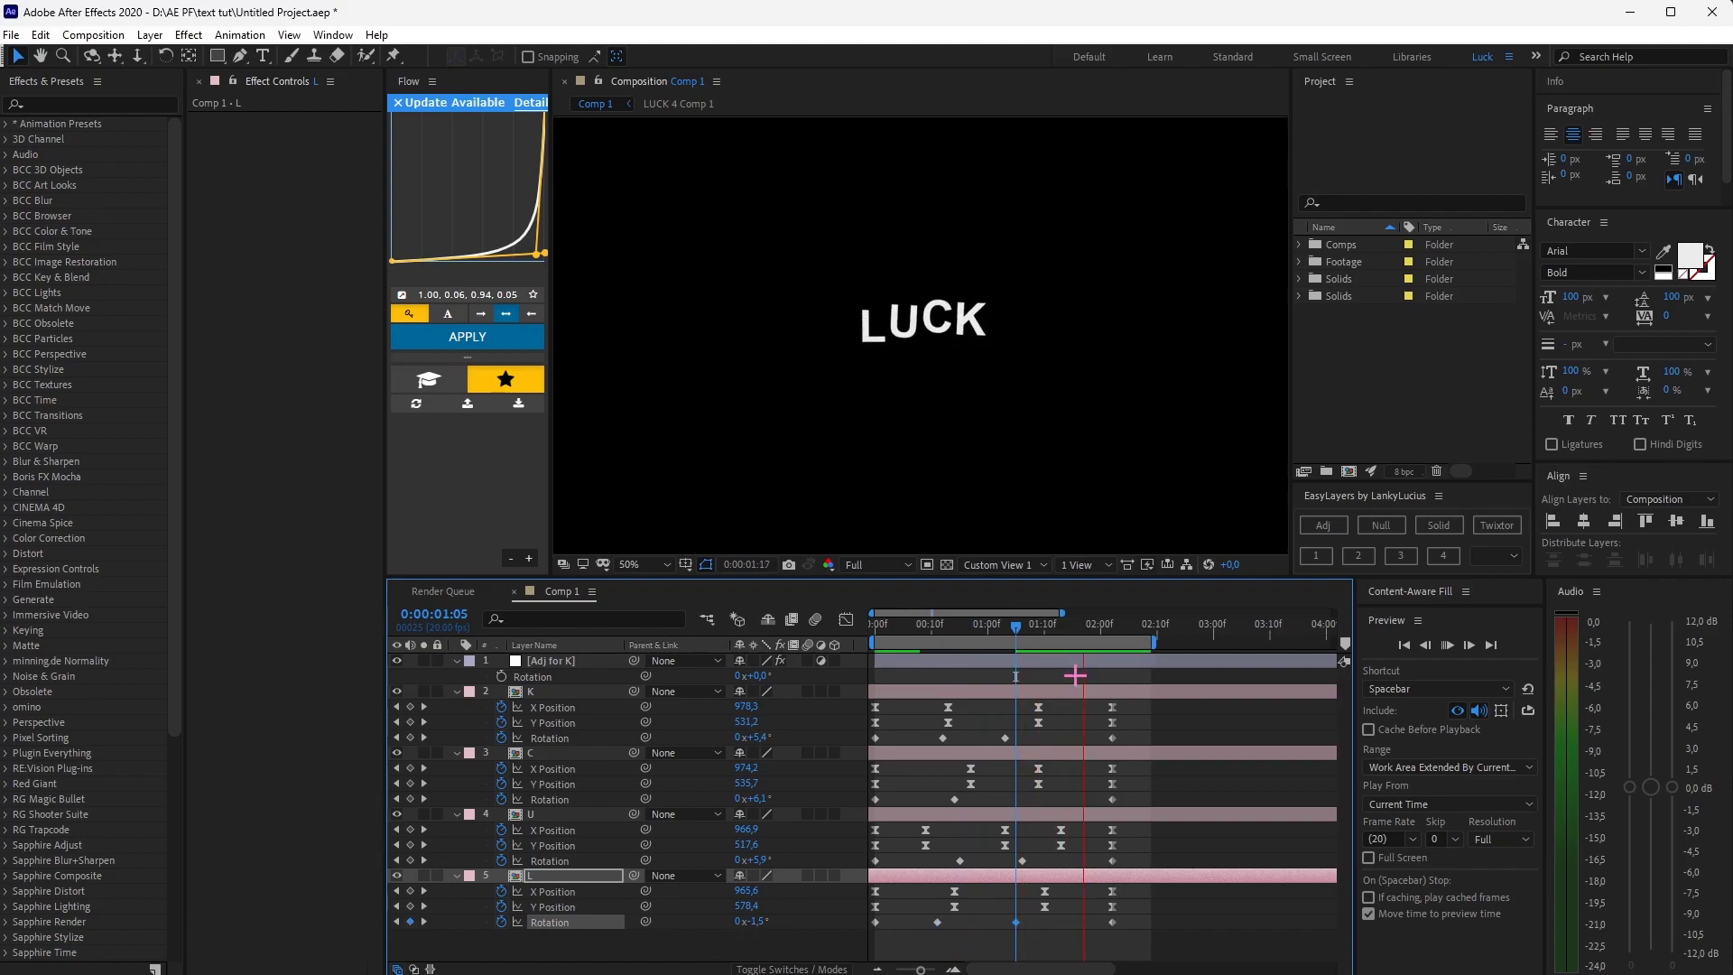
key(space)
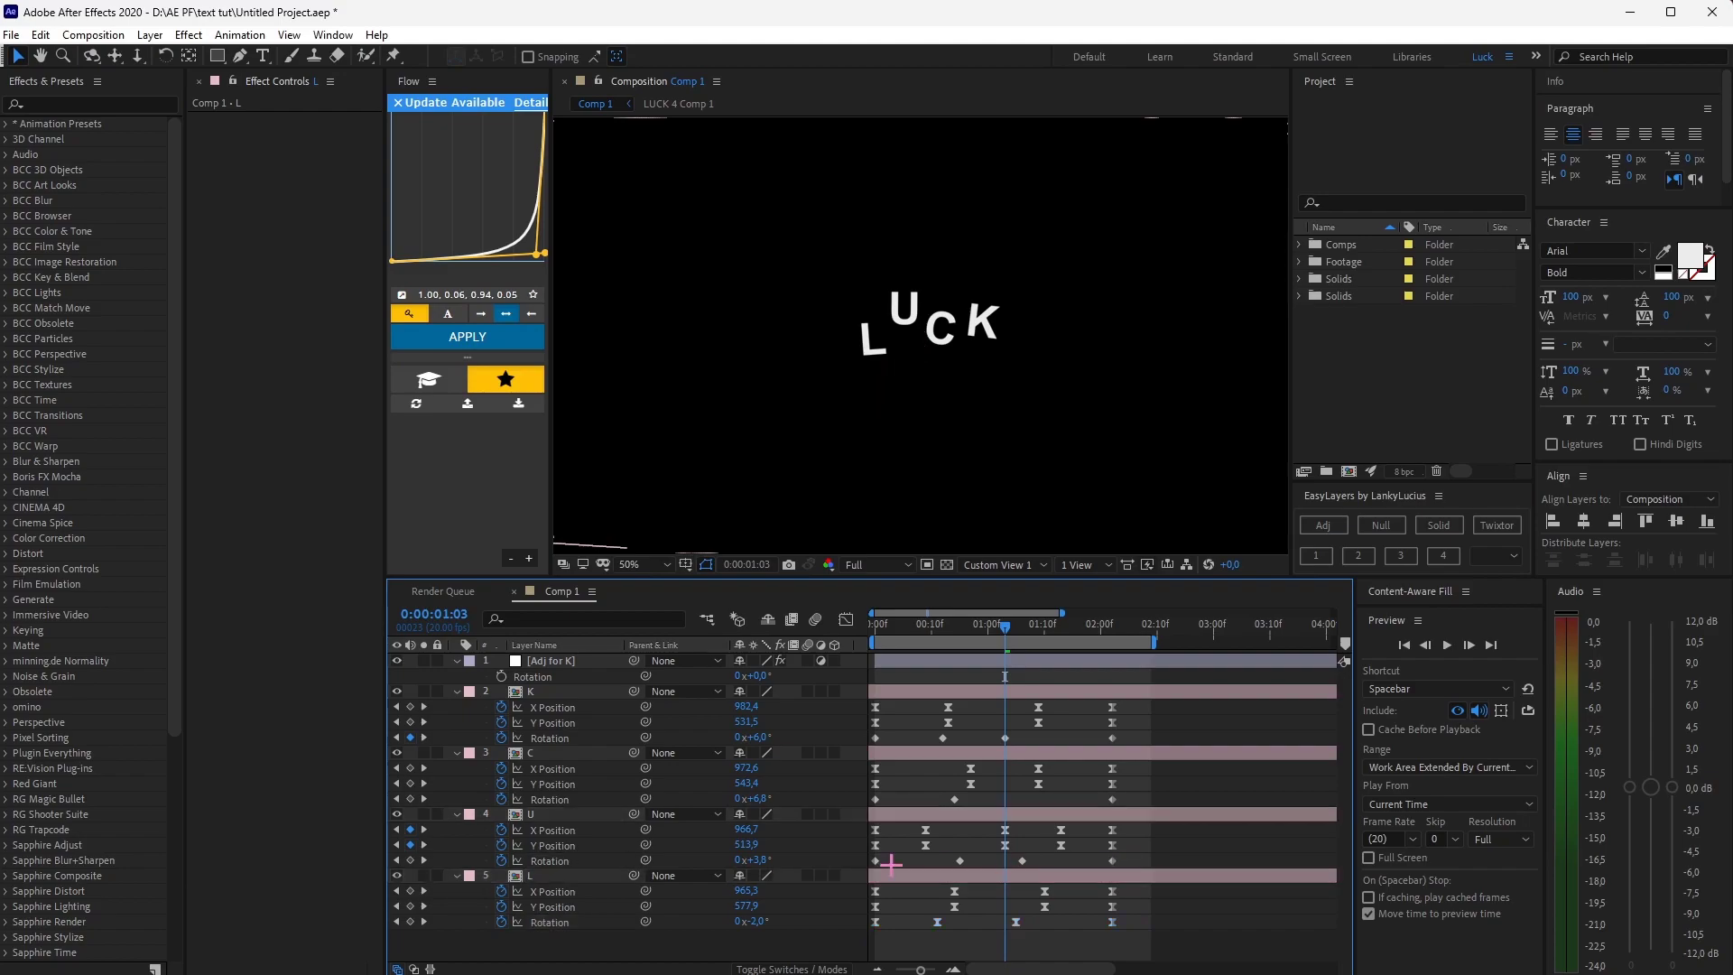
- Select the C layer and K's rotation keyframes, then play the animation
click(1004, 813)
click(1004, 760)
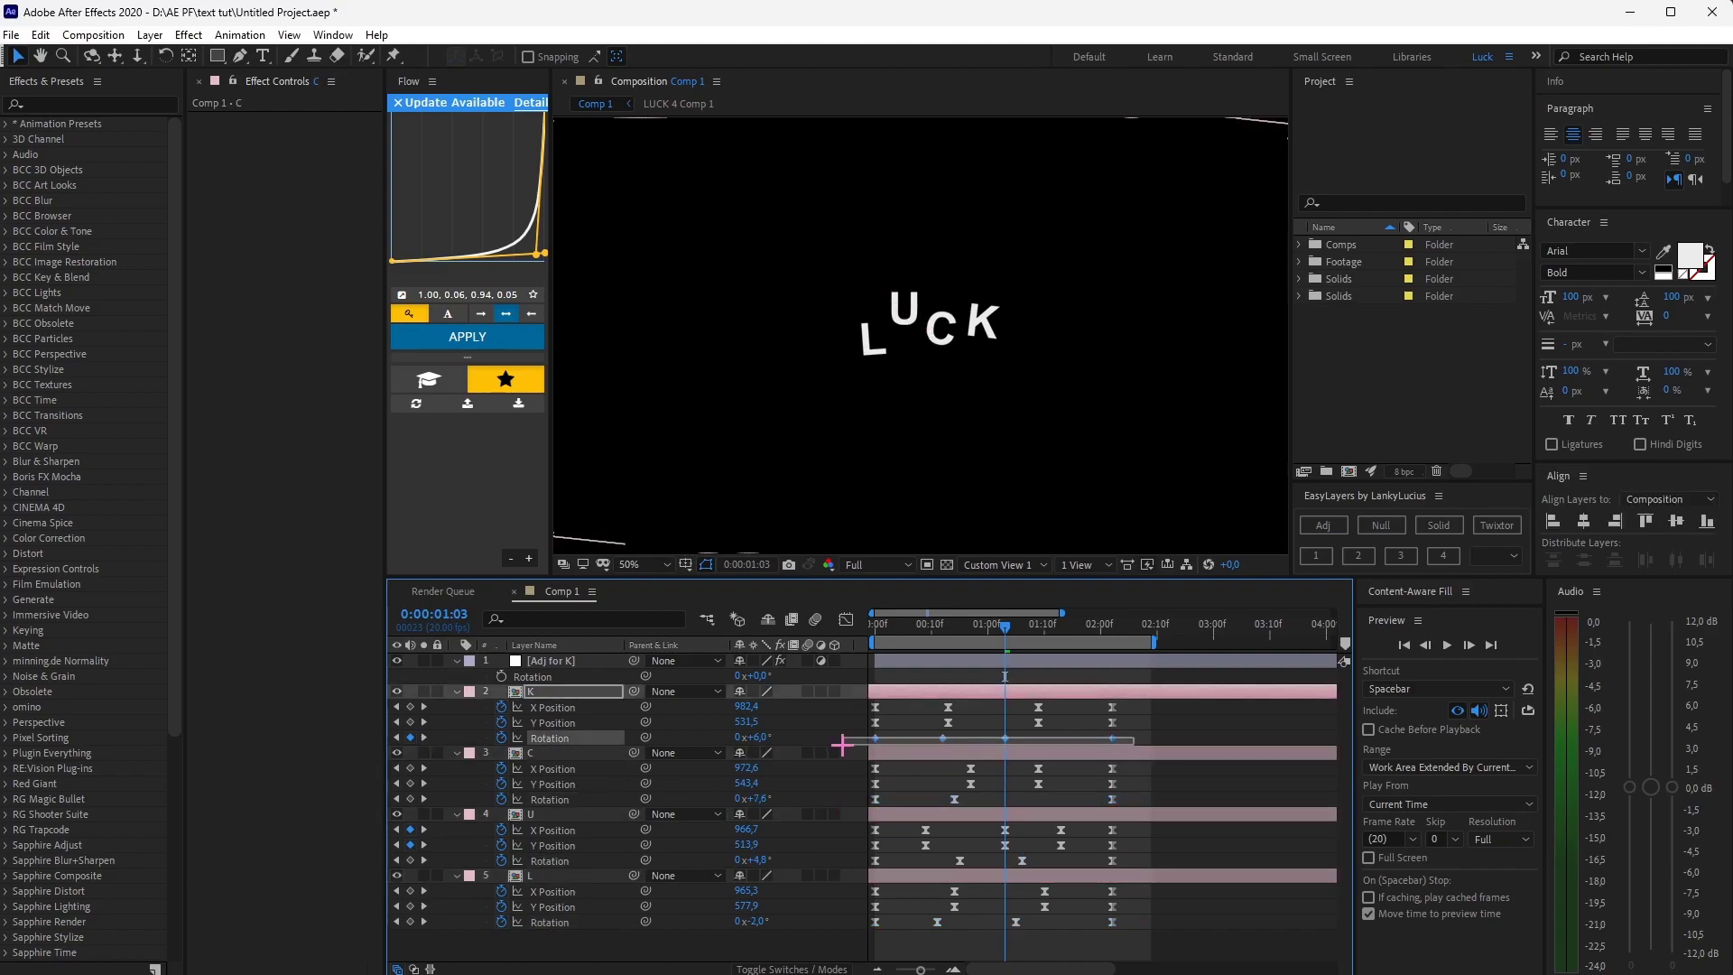
click(840, 739)
key(space)
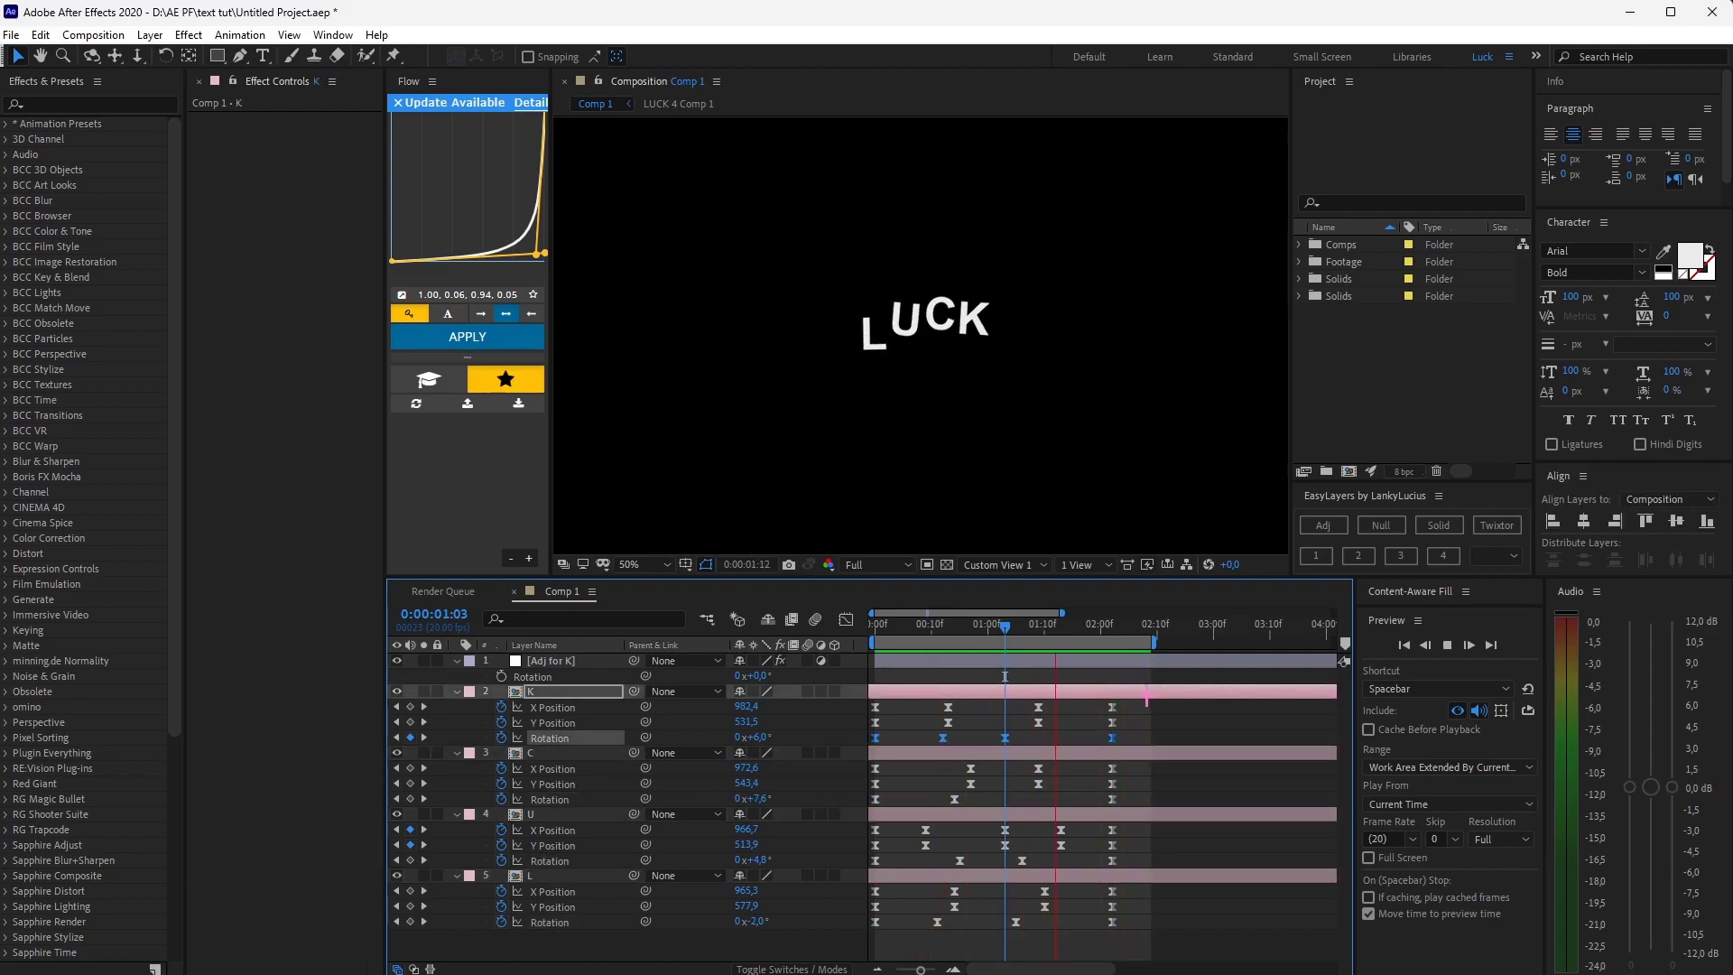
- Deselect and collapse all letter layers, return to frame 0, and preview the fly-in once
click(1096, 930)
key(u)
key(Home)
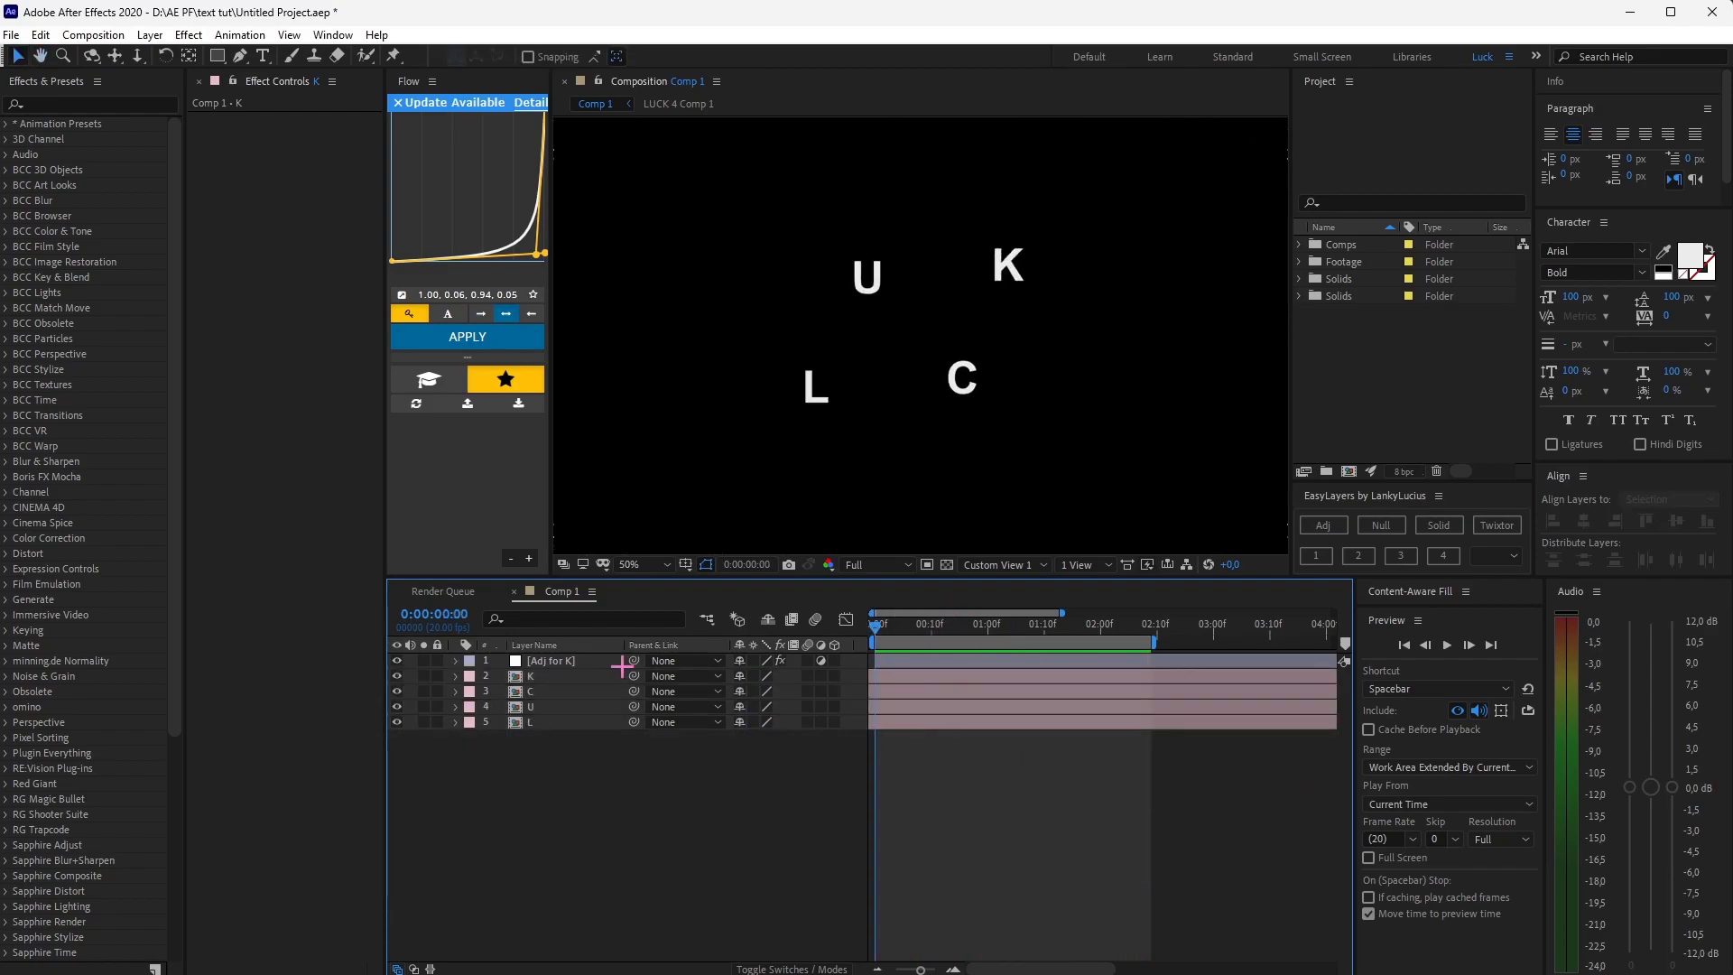
key(space)
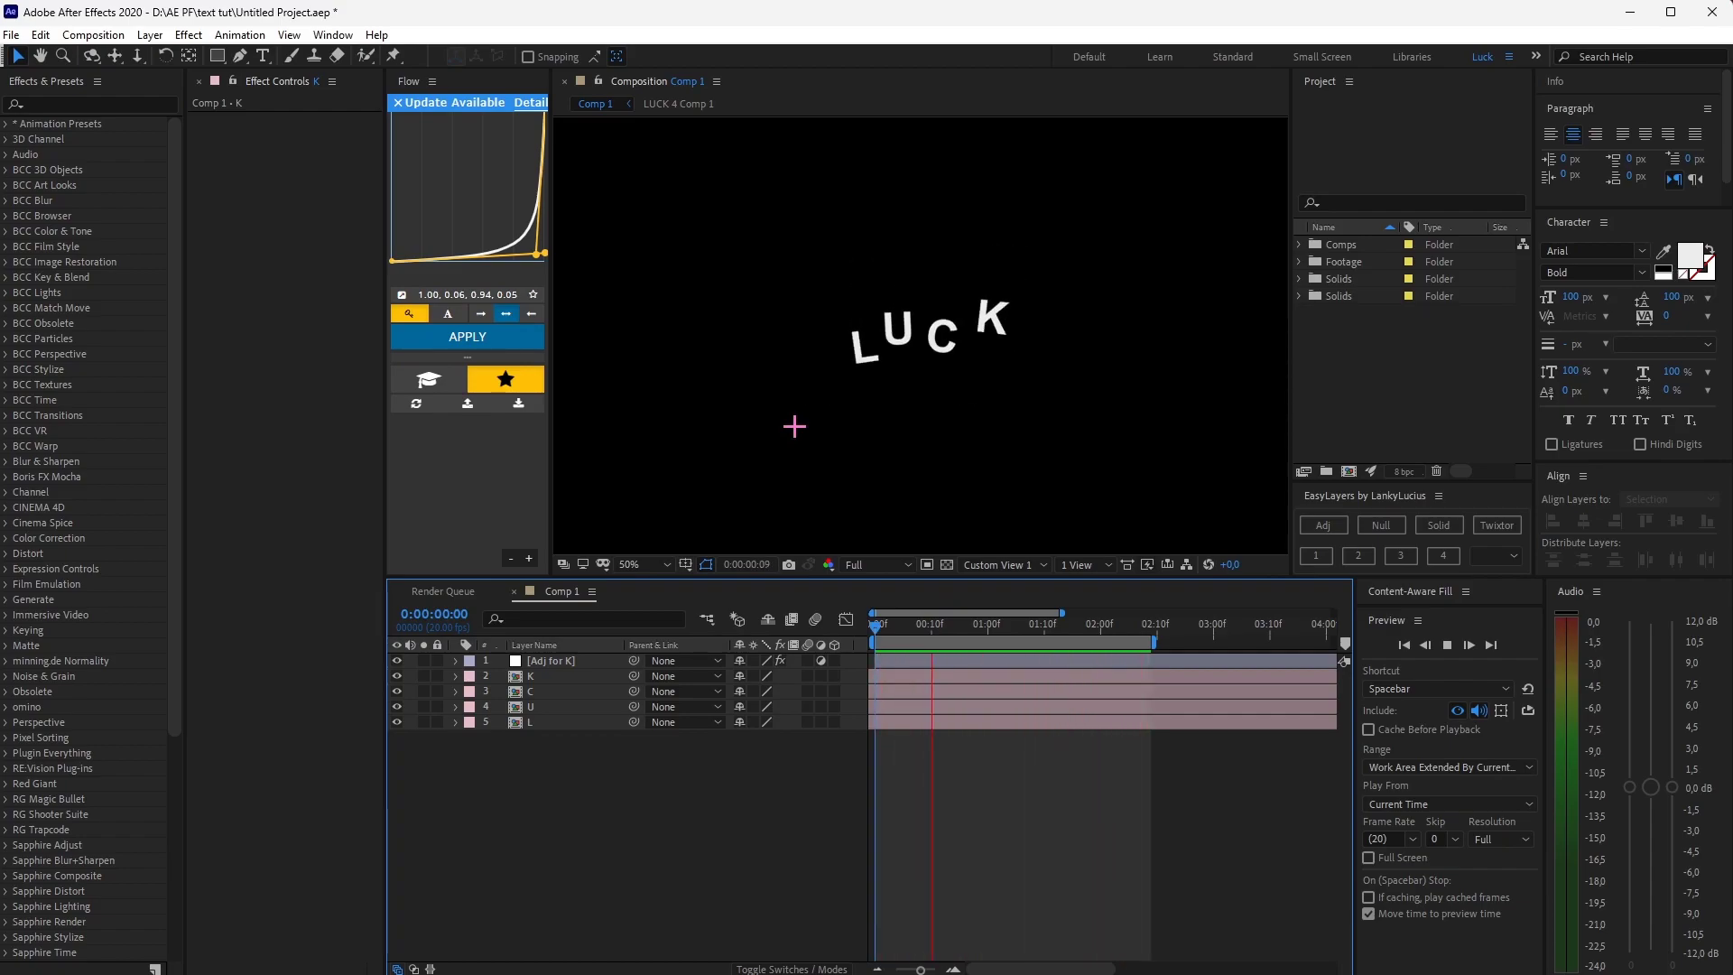
key(space)
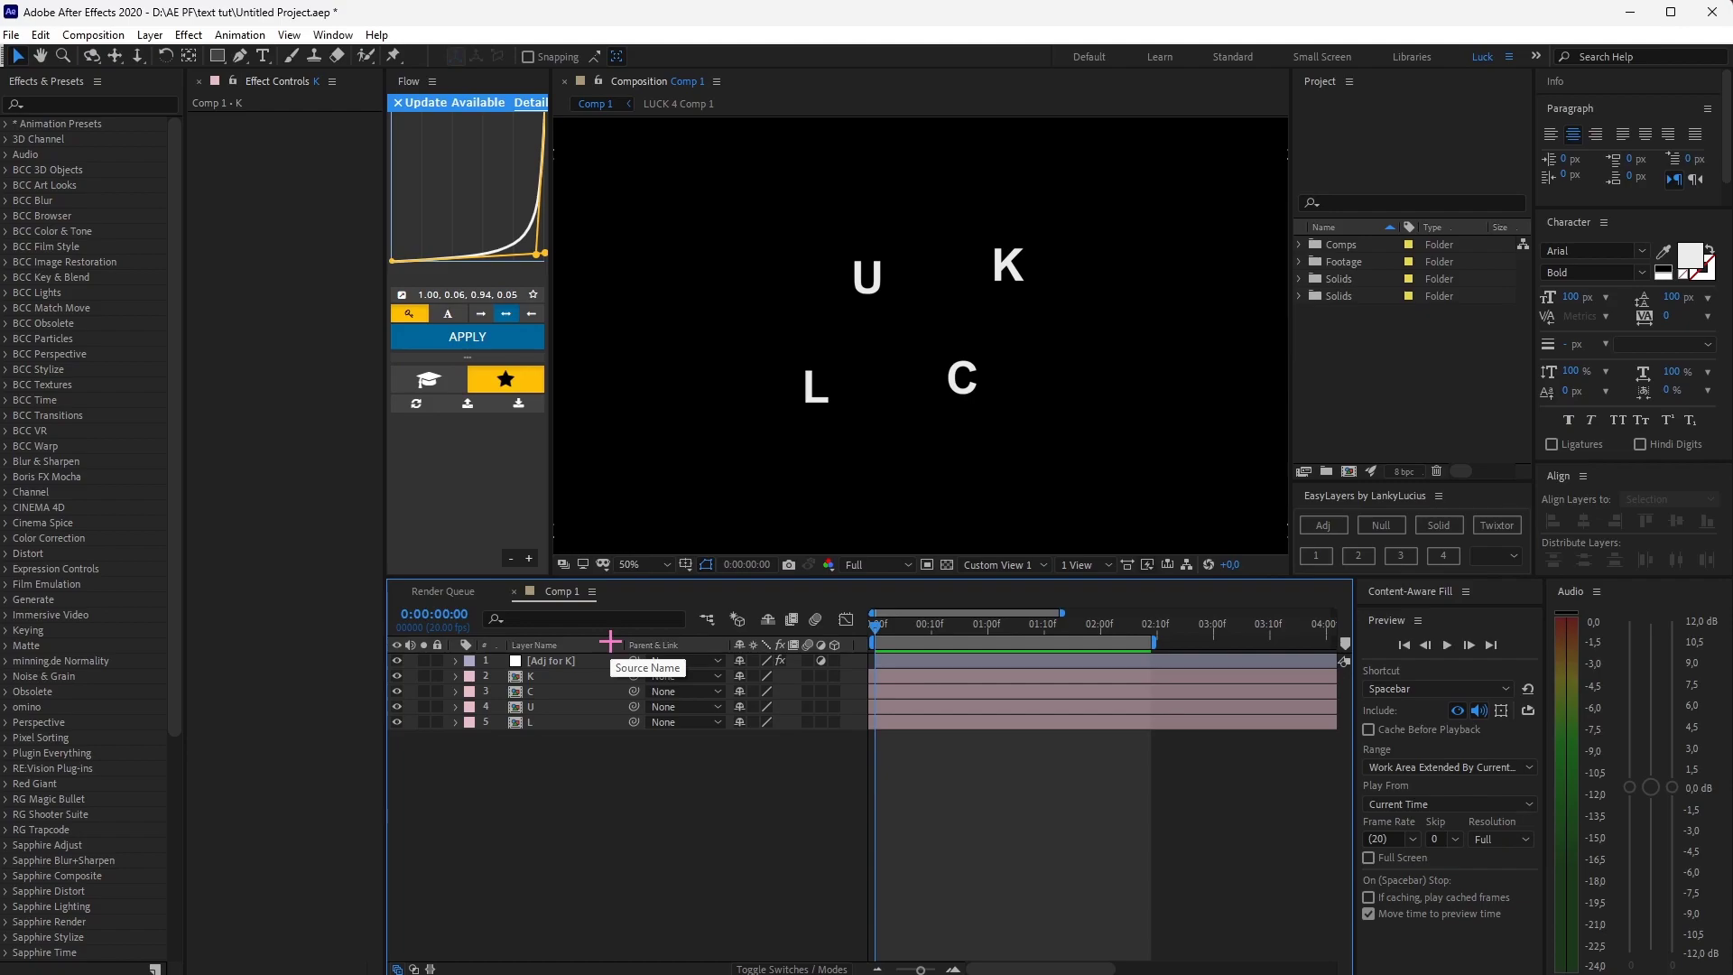